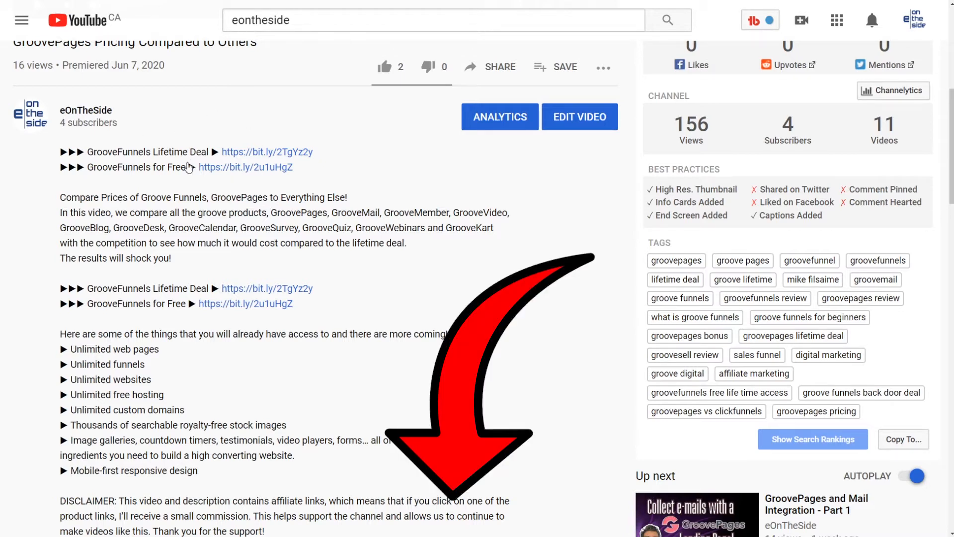
drag(88, 167, 188, 167)
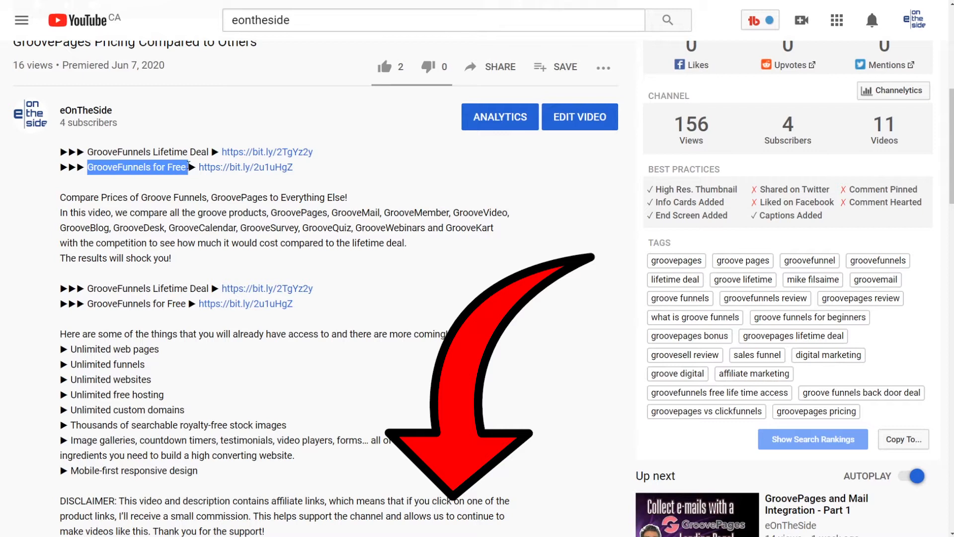
drag(89, 149, 202, 148)
double_click(171, 151)
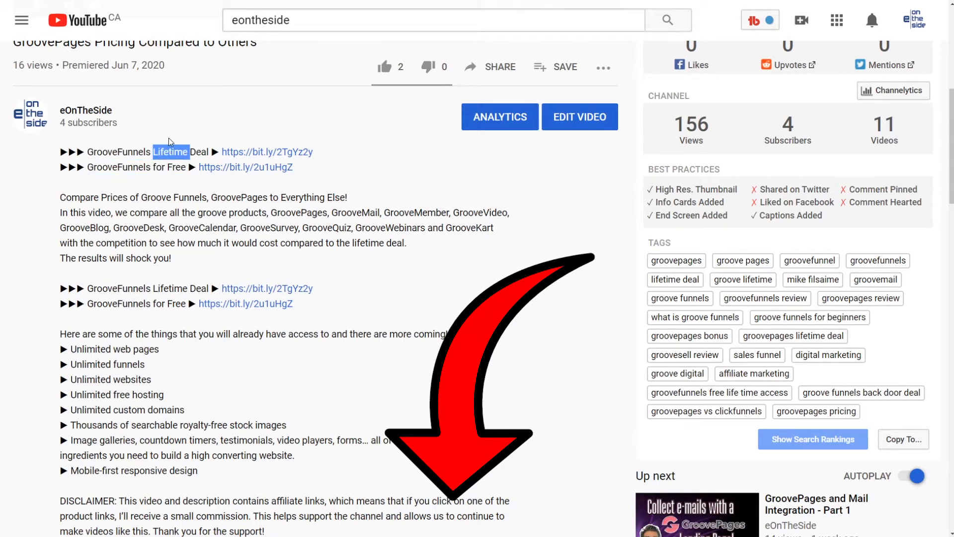
click(150, 152)
drag(68, 167, 197, 168)
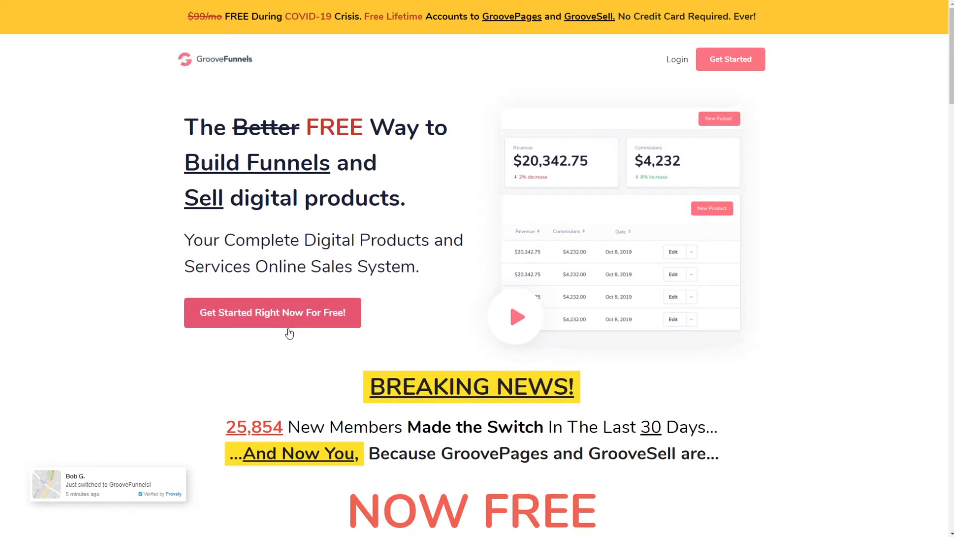
Step: Start the free GrooveFunnels sign-up and open GroovePages from the dashboard
click(299, 313)
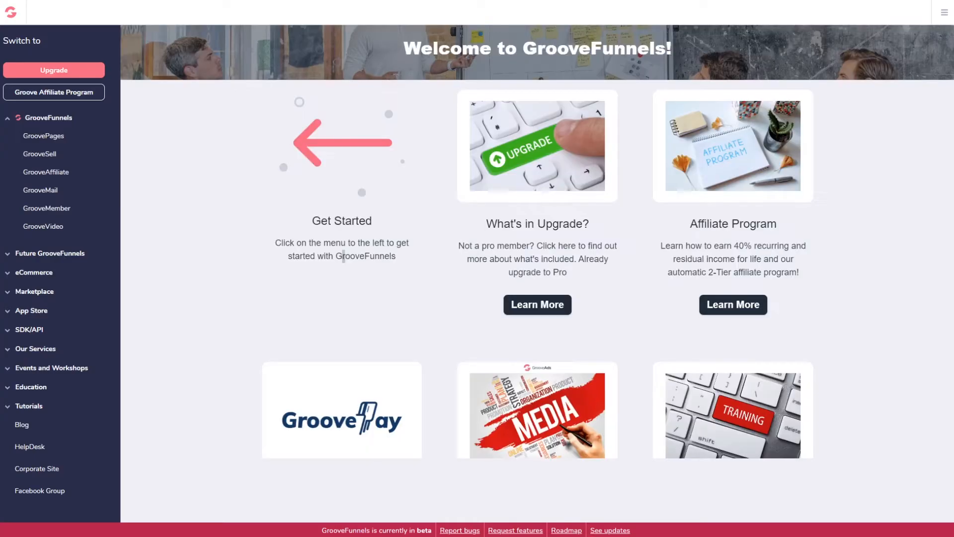
click(59, 138)
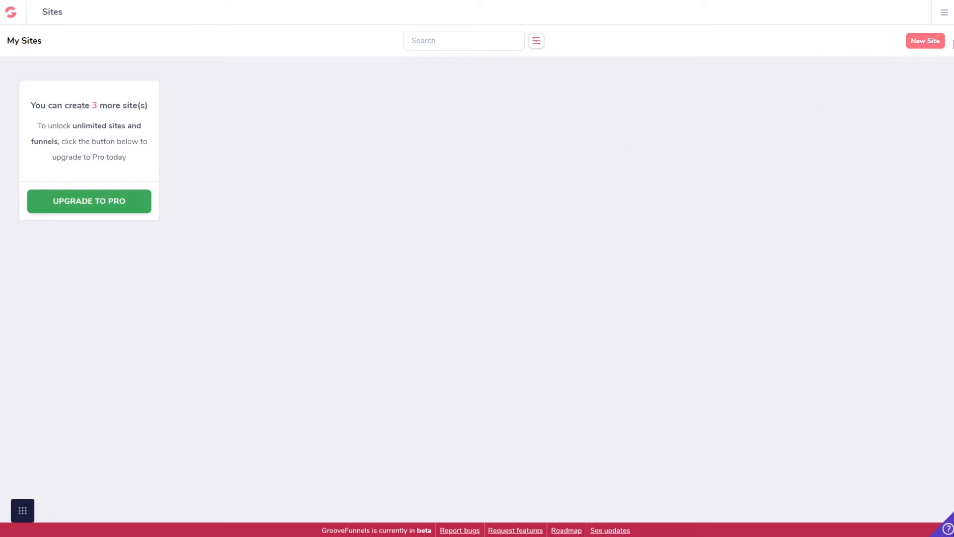
Step: Create a new site from the non-premium Home template with the "Super Cool Headline" and the man in a checked shirt
click(926, 42)
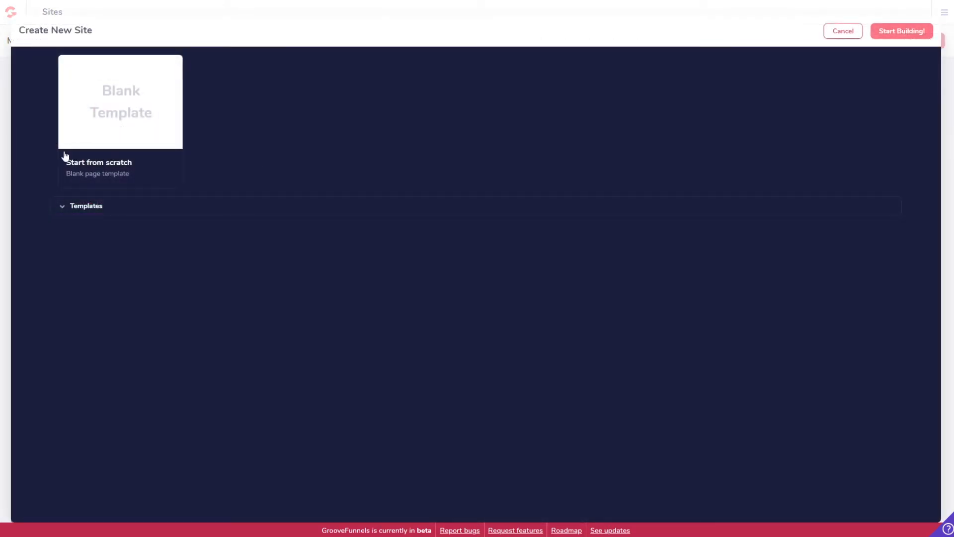
click(75, 209)
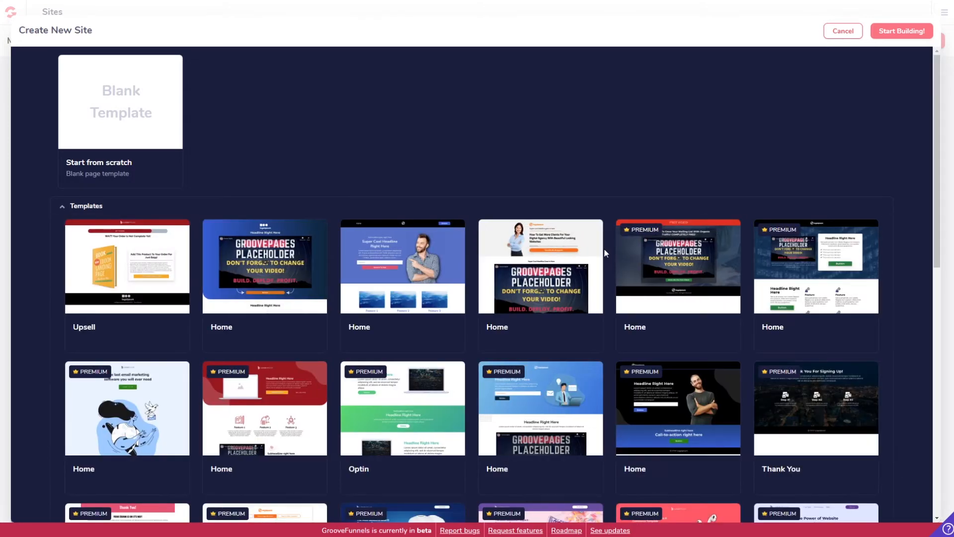
scroll(601, 252, down, 6)
scroll(547, 224, up, 4)
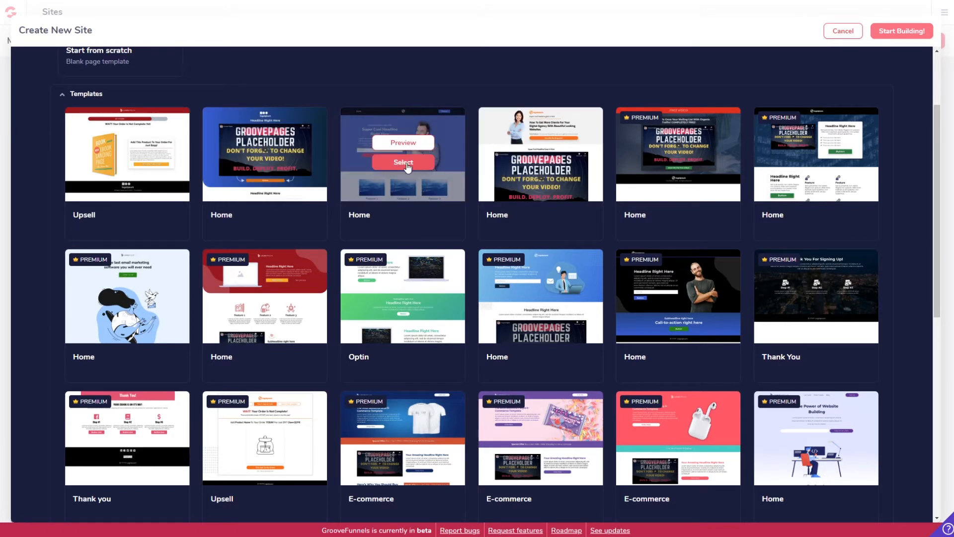
click(407, 164)
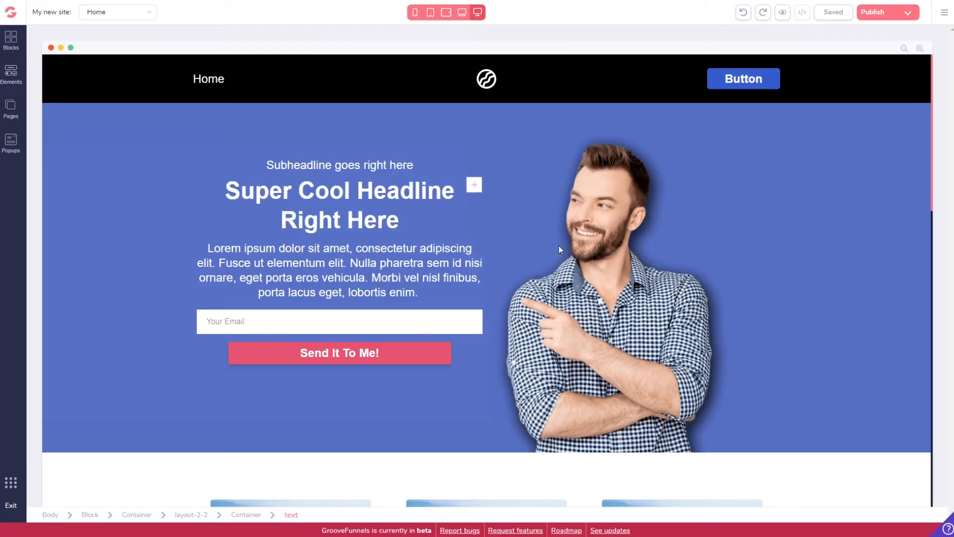
Step: Add a navigation bar element containing only a logo above the black Home header
scroll(617, 277, down, 7)
scroll(737, 296, down, 5)
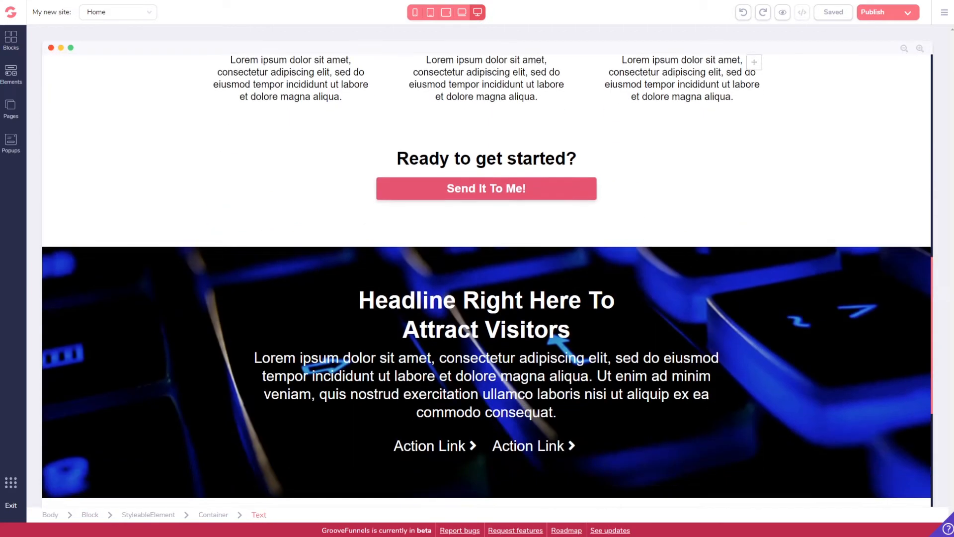
scroll(497, 248, up, 12)
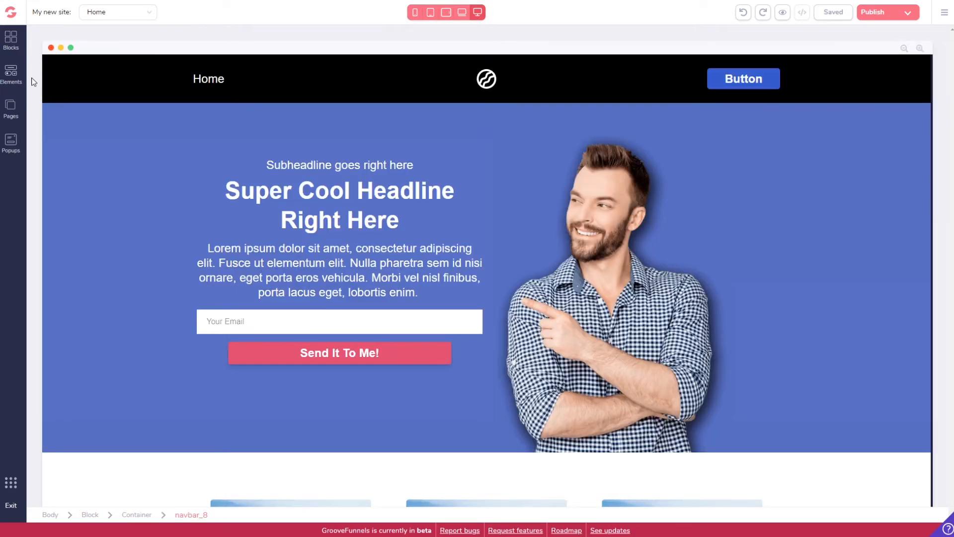
click(11, 73)
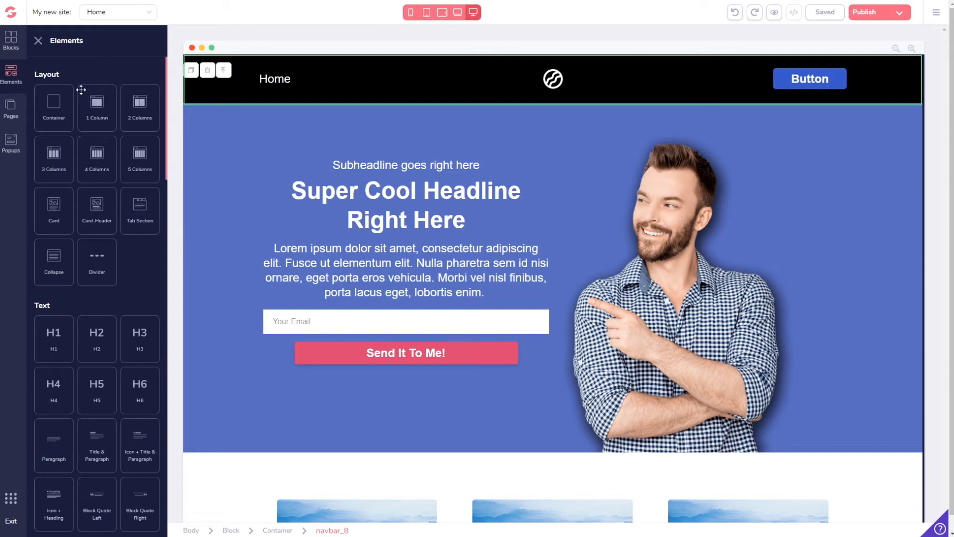
scroll(81, 94, down, 15)
scroll(74, 117, down, 5)
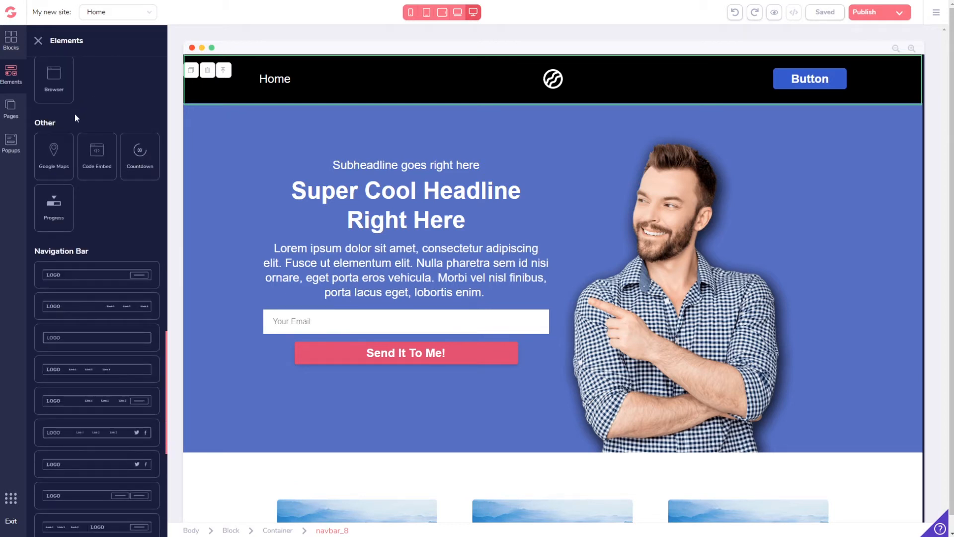
scroll(76, 115, up, 12)
scroll(69, 144, down, 16)
scroll(82, 253, up, 3)
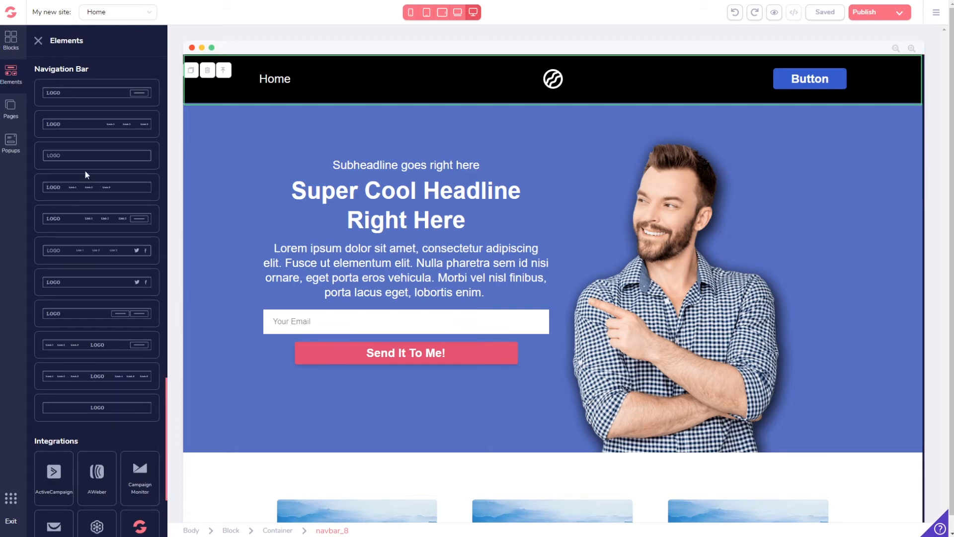
drag(73, 149, 258, 88)
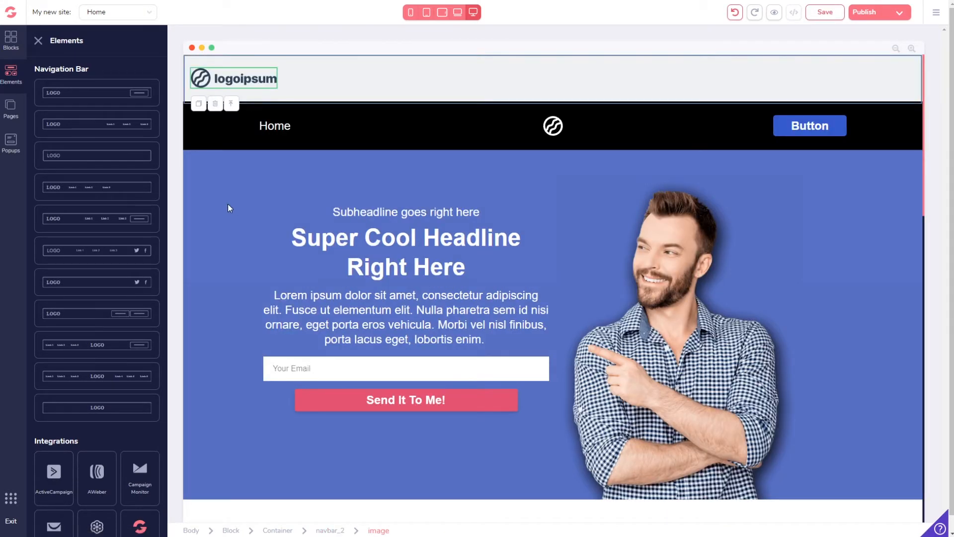
Step: Replace the new navigation bar's logo with the free stock photo of the orange-breasted bird, found by searching "bird"
click(228, 206)
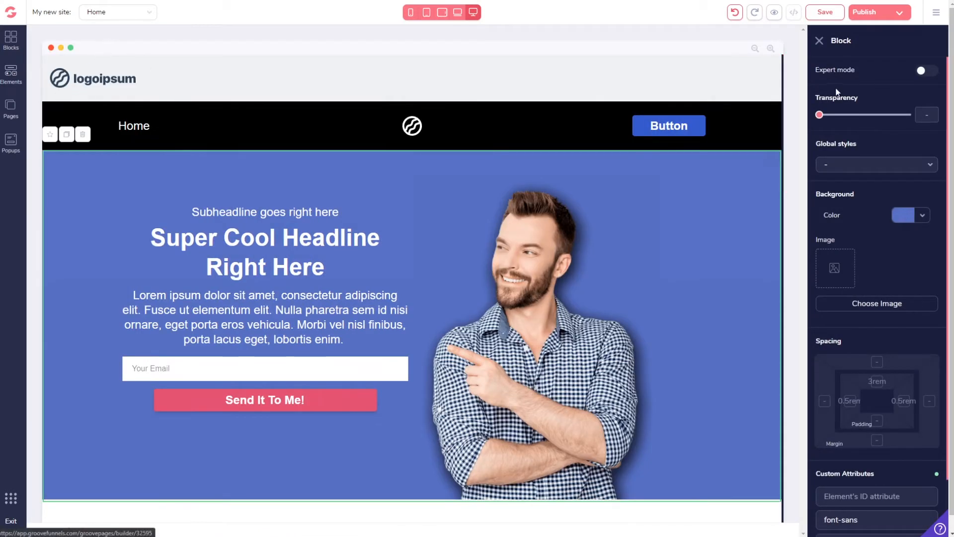
click(87, 80)
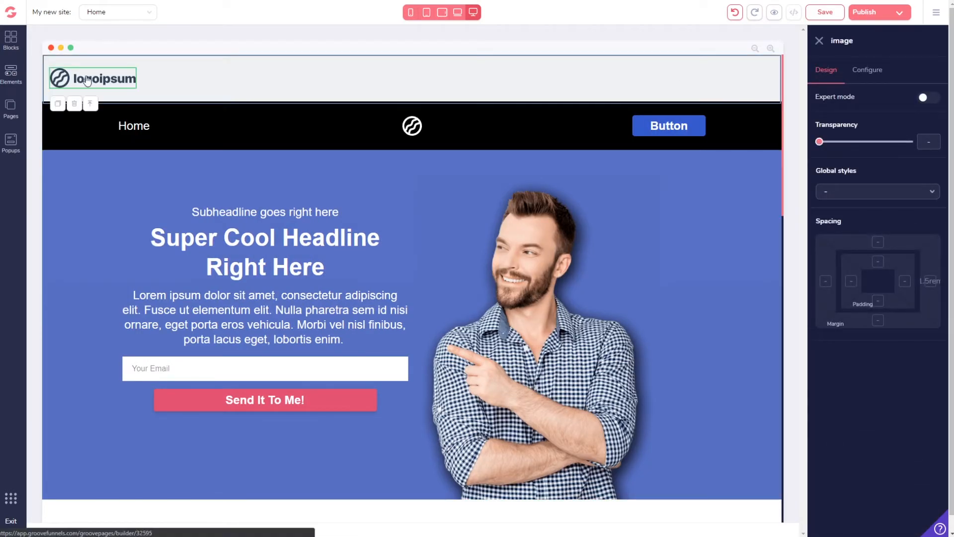
click(872, 74)
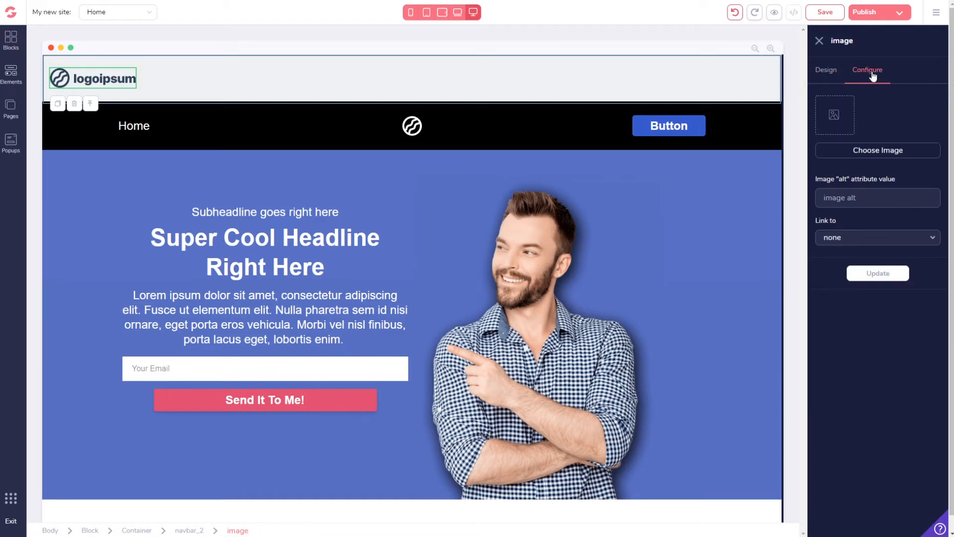
click(875, 151)
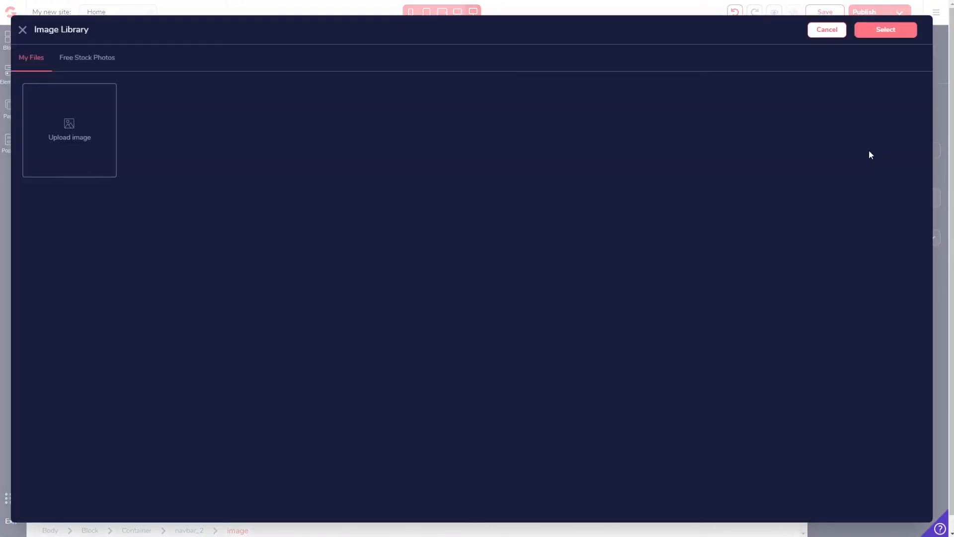
click(109, 60)
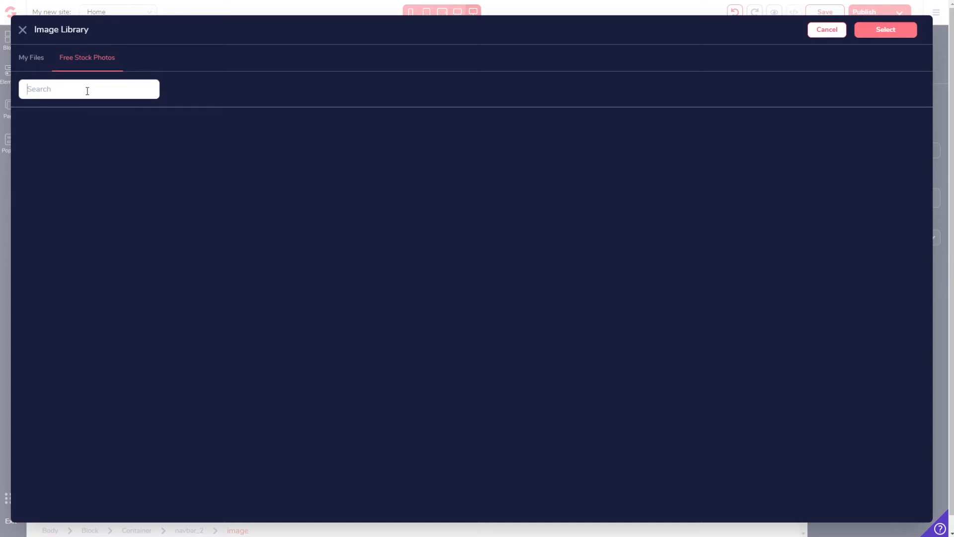
text(bird)
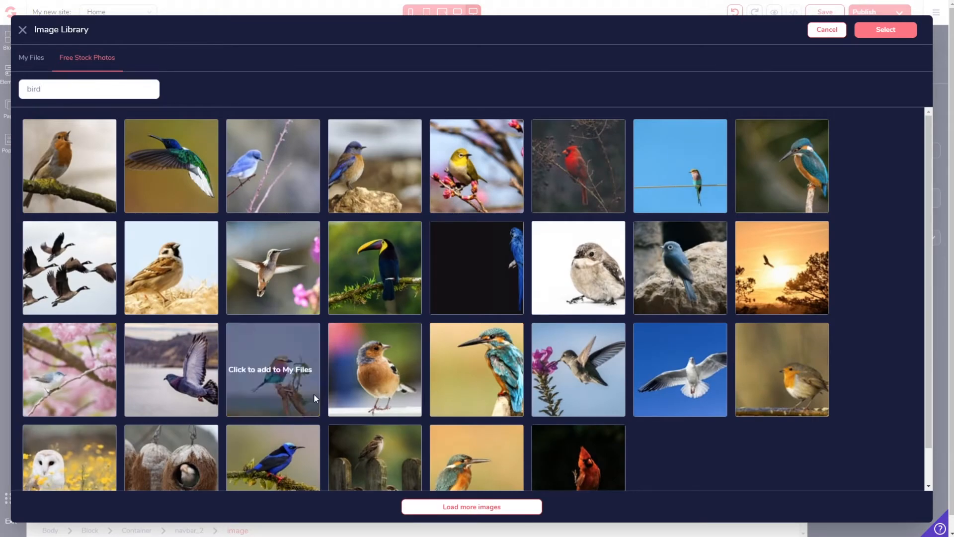
click(367, 367)
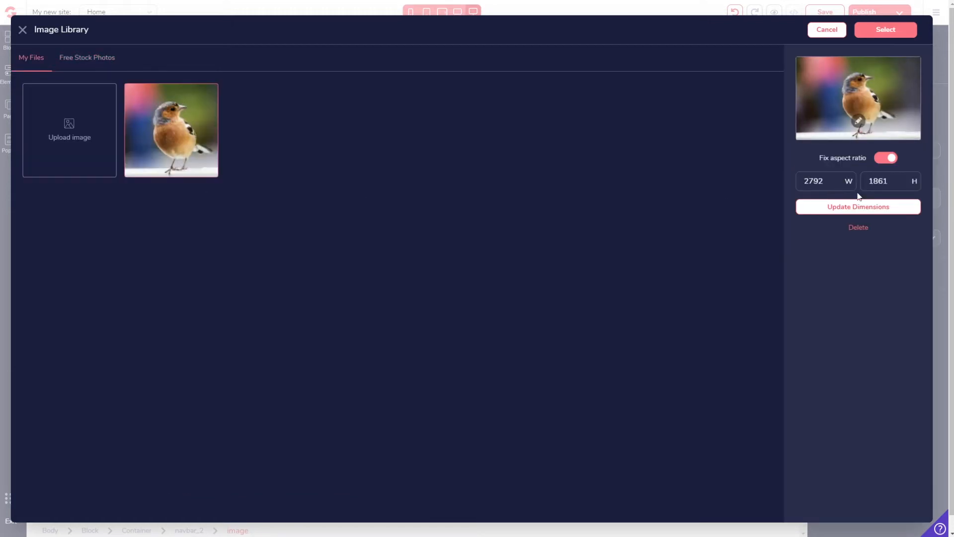
click(885, 30)
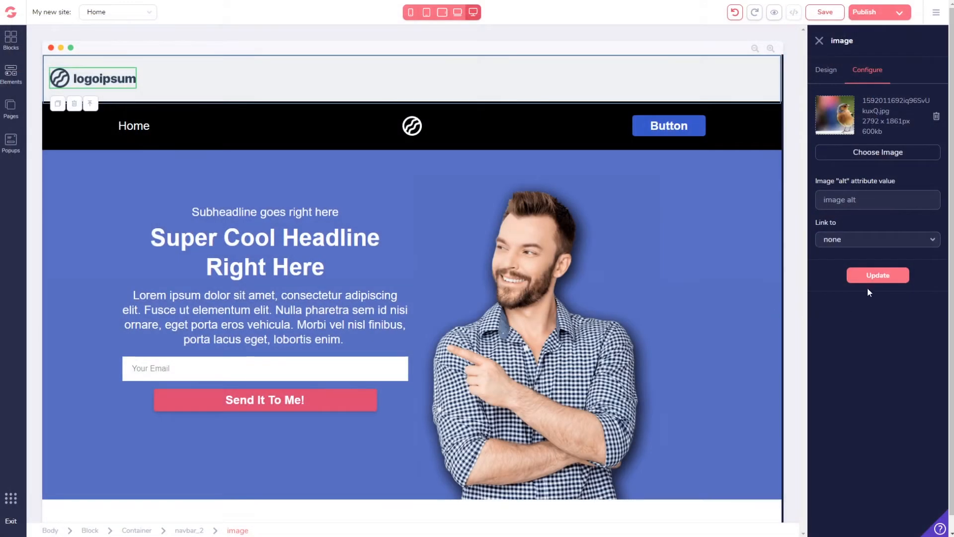
click(880, 275)
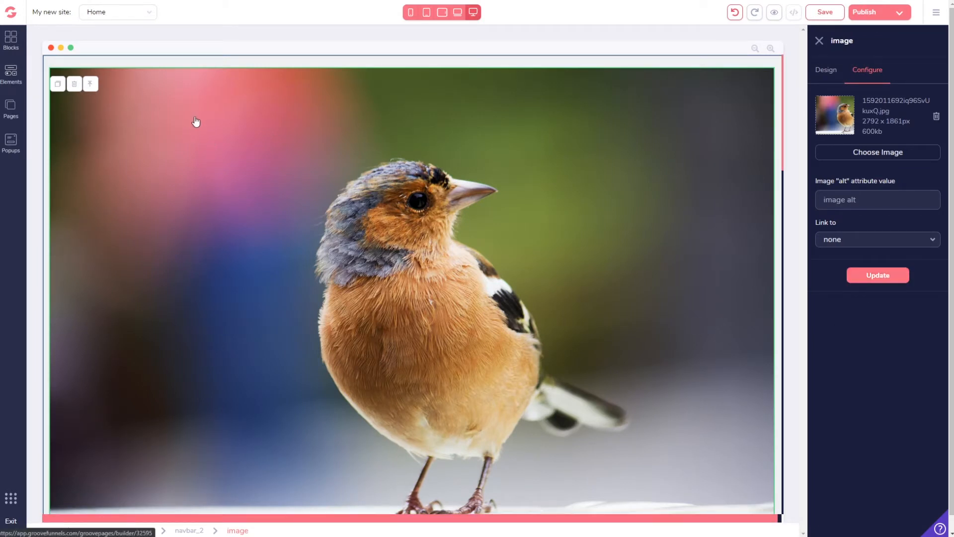
Step: Enable expert mode for the bird image and set its width to 200 px
click(823, 70)
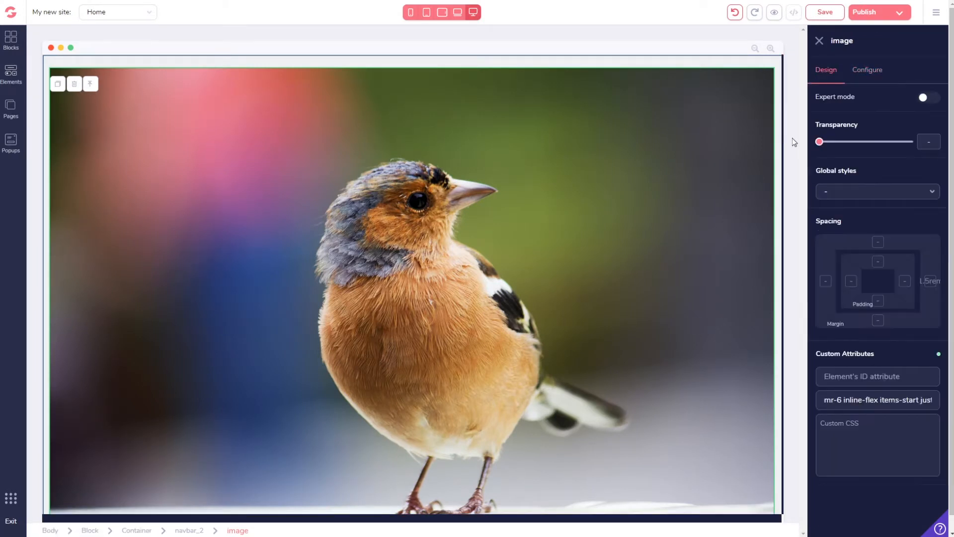
click(926, 97)
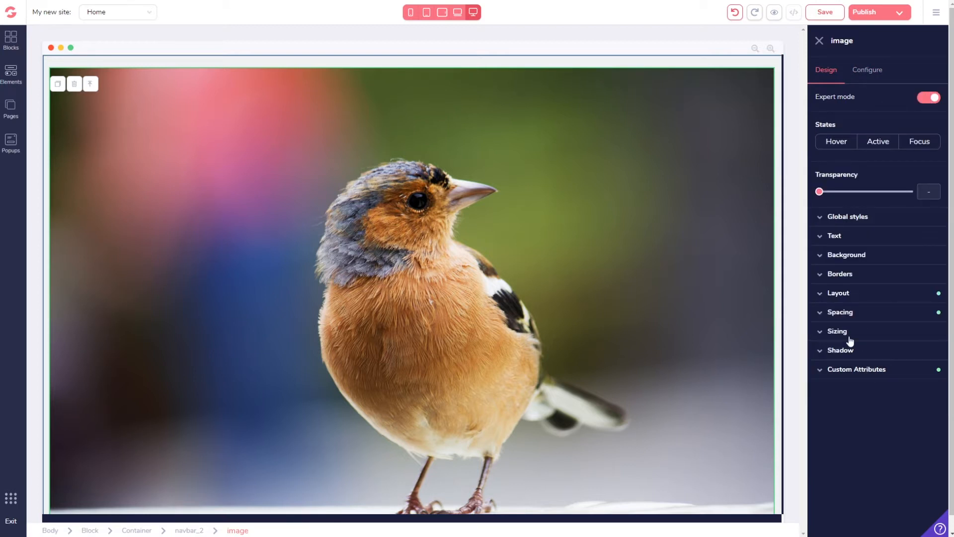
click(823, 331)
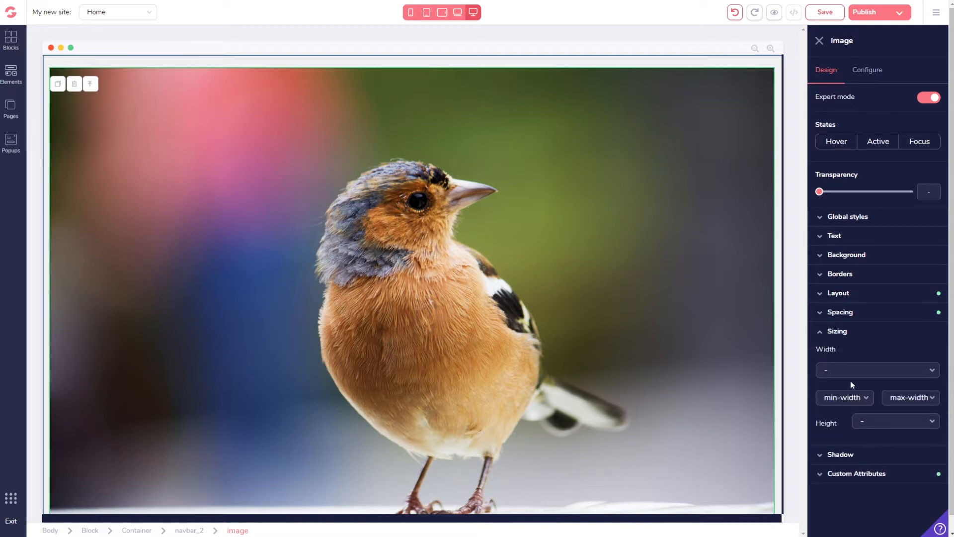
click(878, 373)
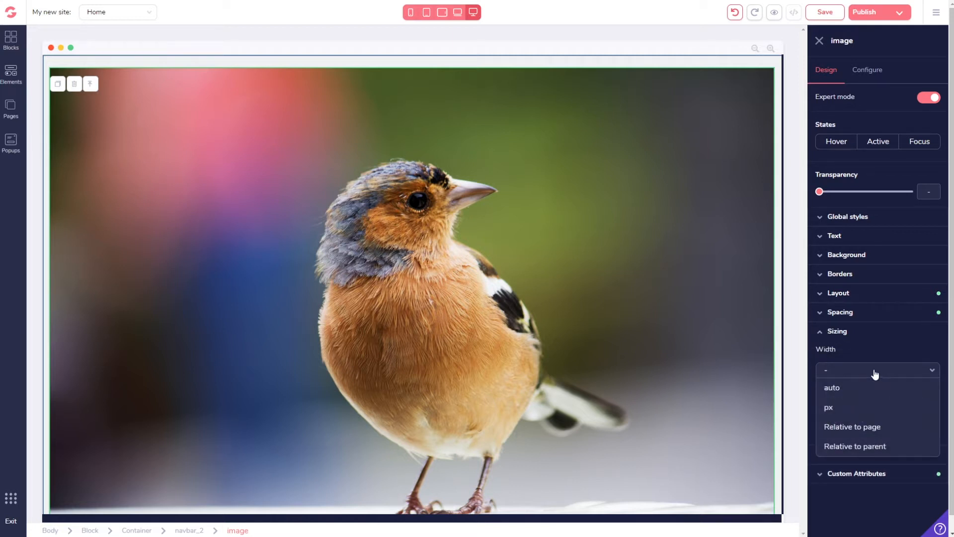
click(829, 407)
drag(820, 391, 852, 394)
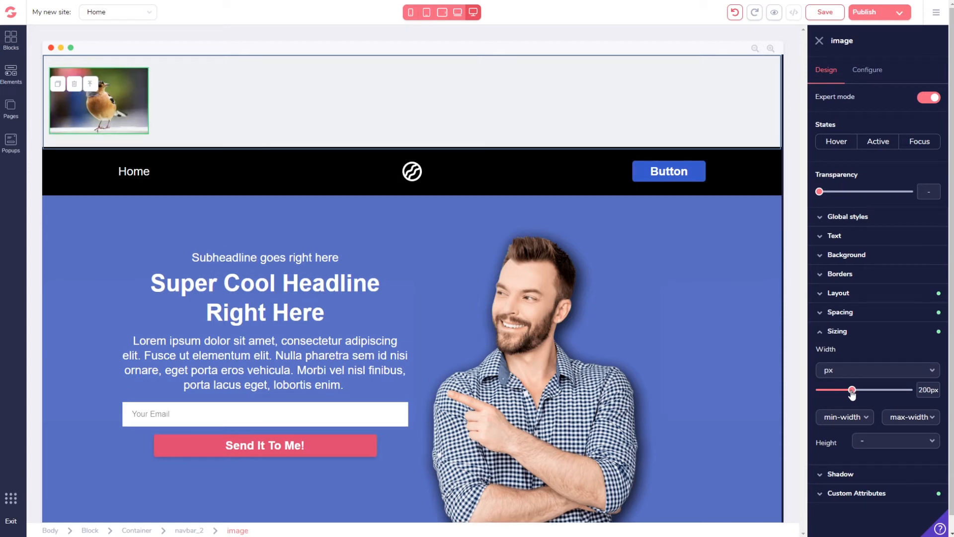
Step: Insert a 3 Columns layout between the bird image's navigation bar and the black header
click(226, 117)
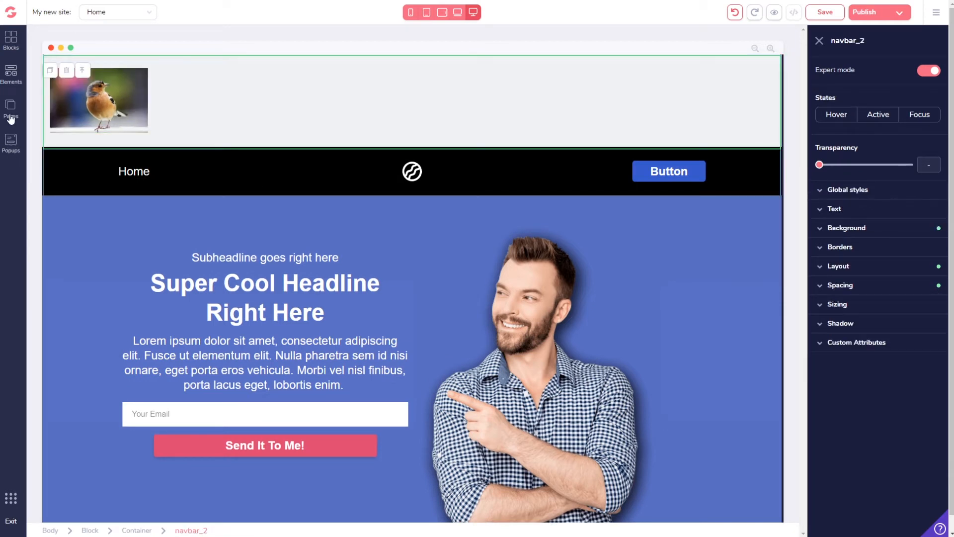
click(10, 72)
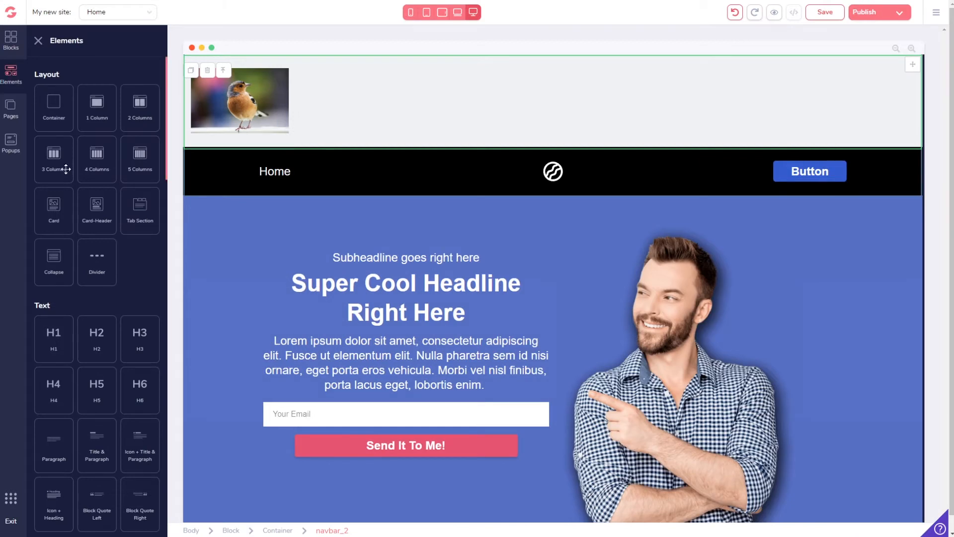
drag(53, 345, 76, 375)
mouse_move(140, 111)
mouse_down()
mouse_move(287, 112)
mouse_move(136, 110)
mouse_up()
drag(52, 159, 336, 150)
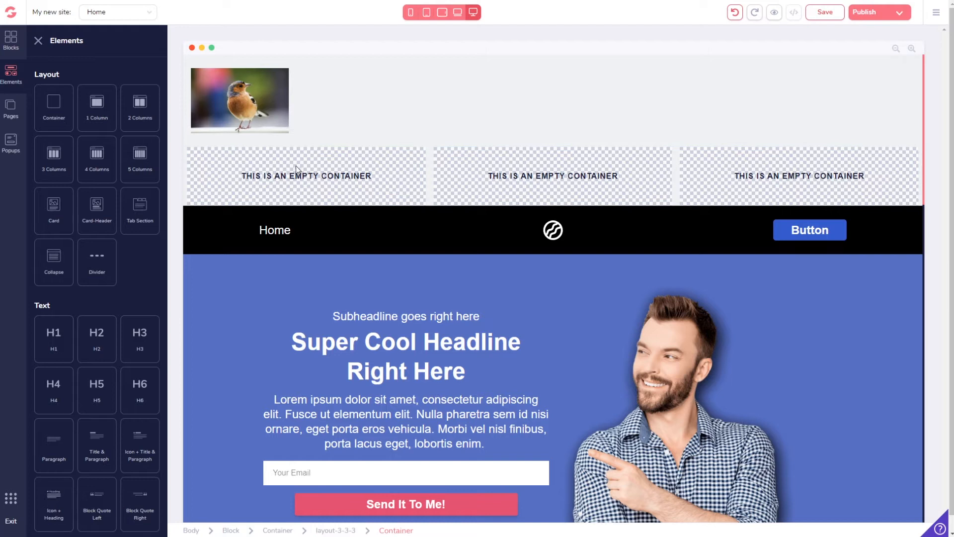
Step: Move the bird image into the first empty container of the three-column layout
click(278, 126)
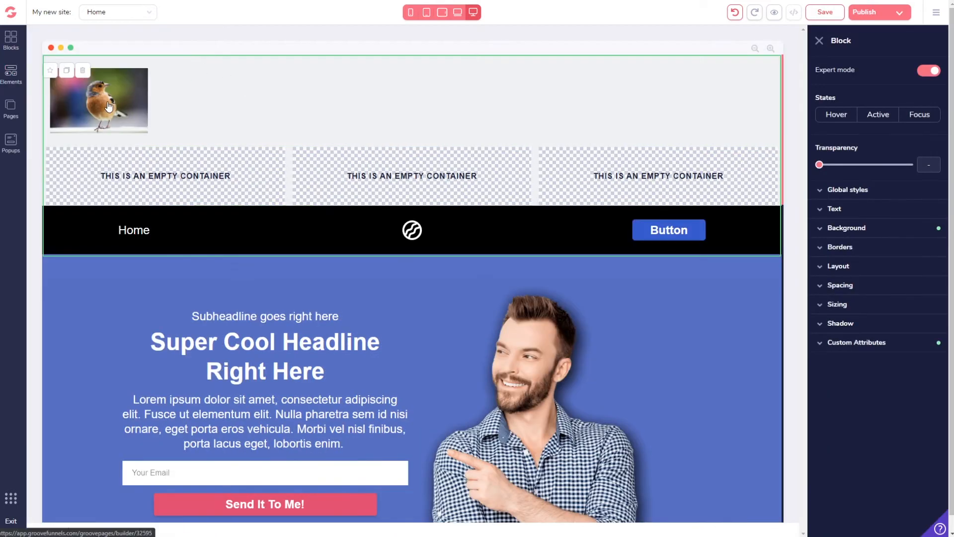
click(108, 107)
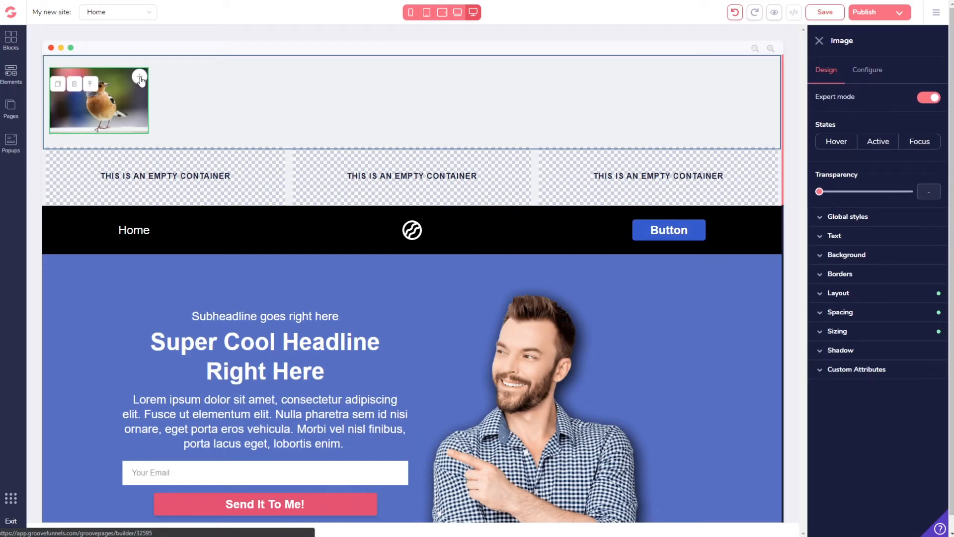
drag(140, 77, 151, 120)
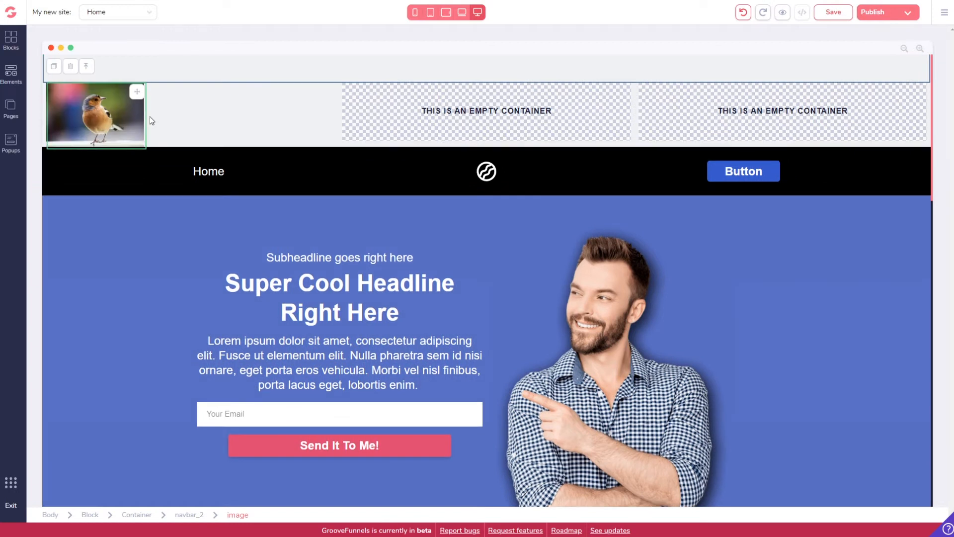
Step: Add an H1 heading to the third column of the header layout and change its text to "THE BIRD PAGE"
click(11, 76)
drag(58, 339, 740, 114)
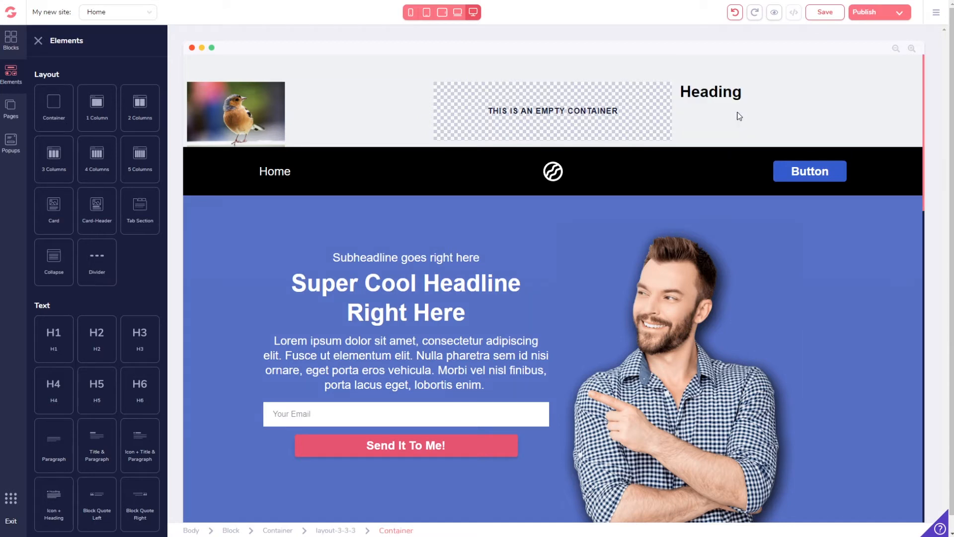
click(707, 94)
drag(603, 95, 540, 95)
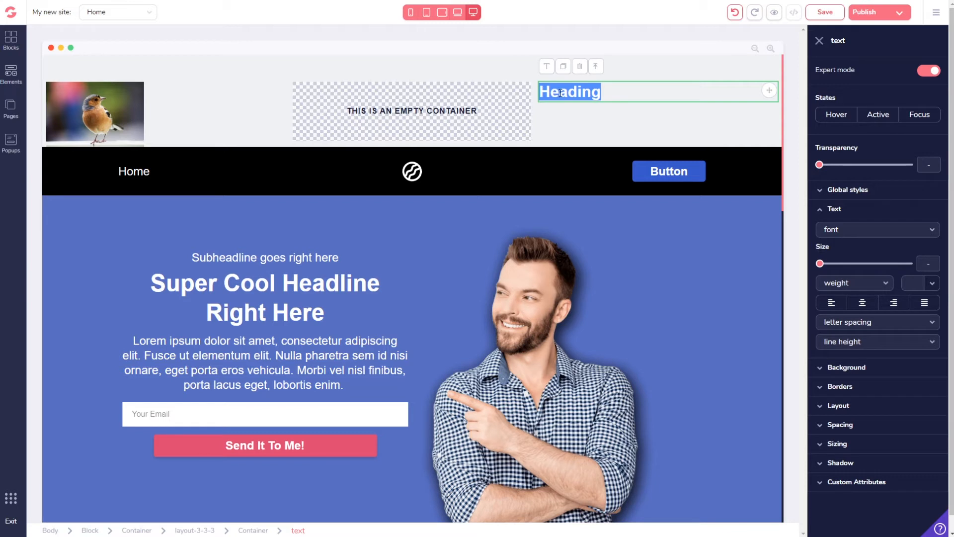
text(sdg)
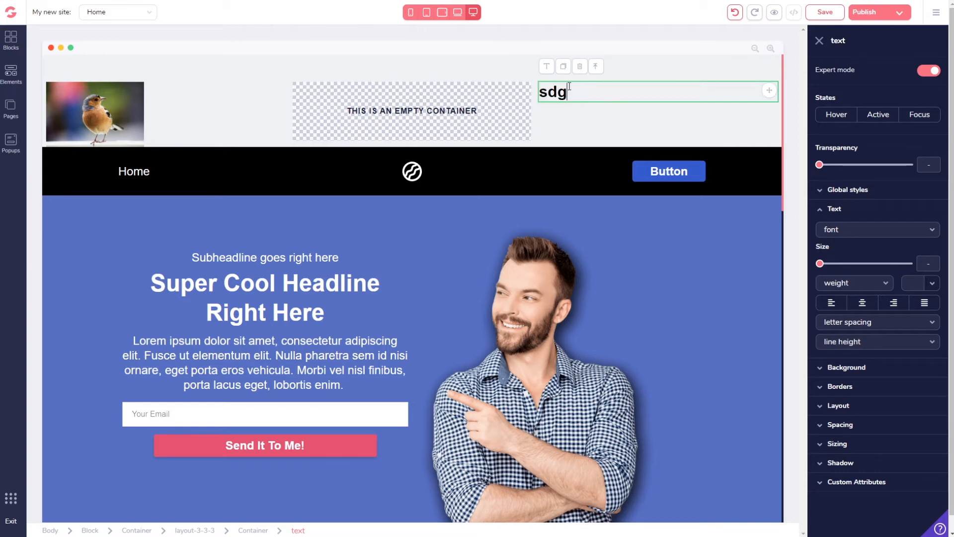
key(BackSpace)
key(BackSpace)
key(BackSpace)
text(THE BIRD PAGE)
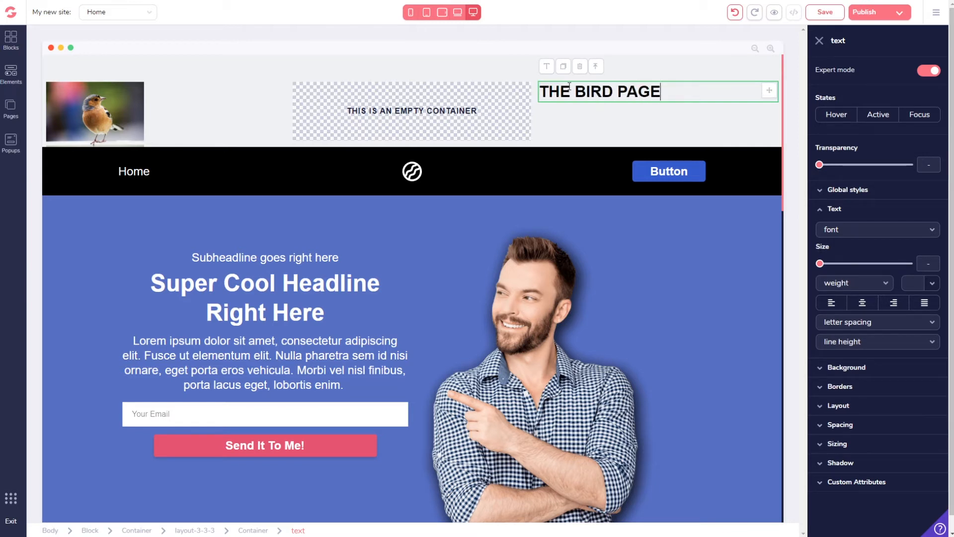
Step: Set the "THE BIRD PAGE" heading's text size to 3rem and left-align it
key(ctrl+a)
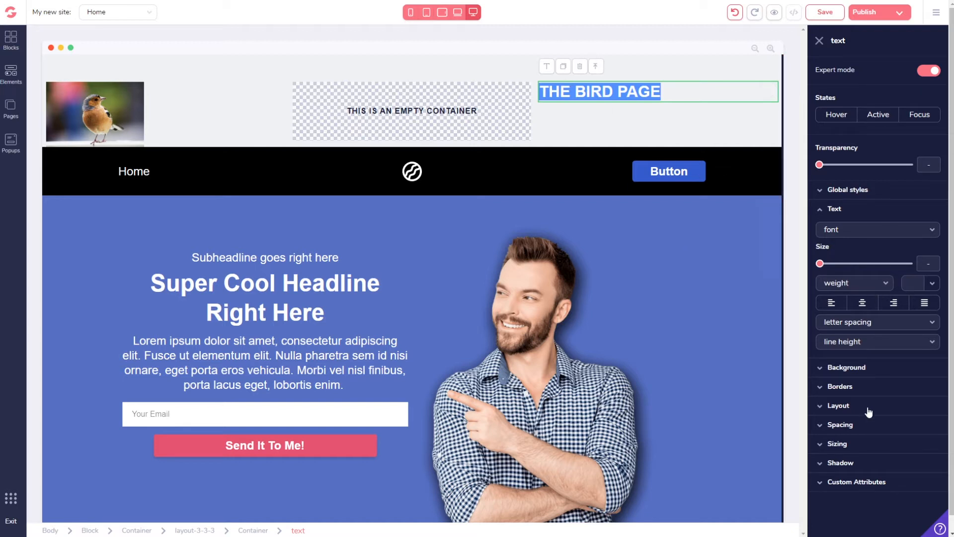
drag(822, 264, 887, 273)
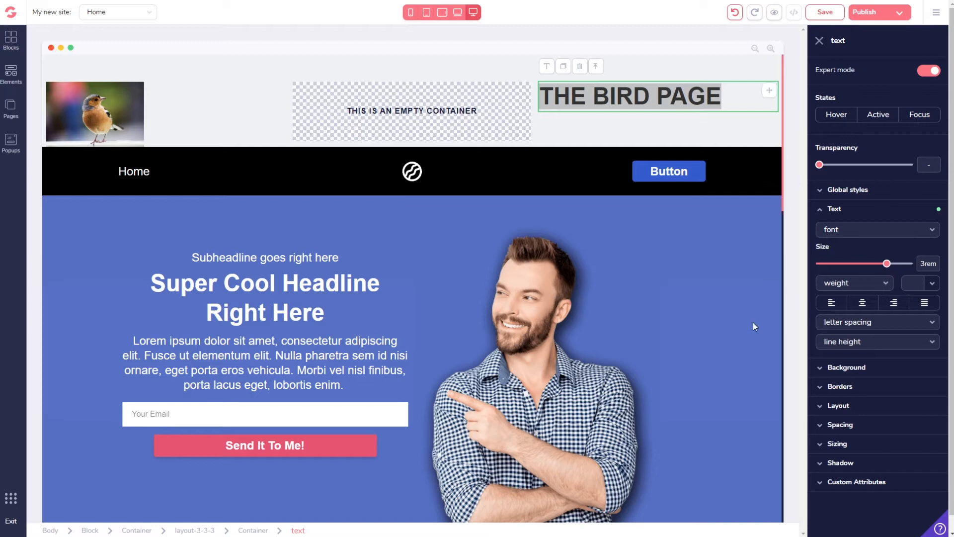
click(862, 304)
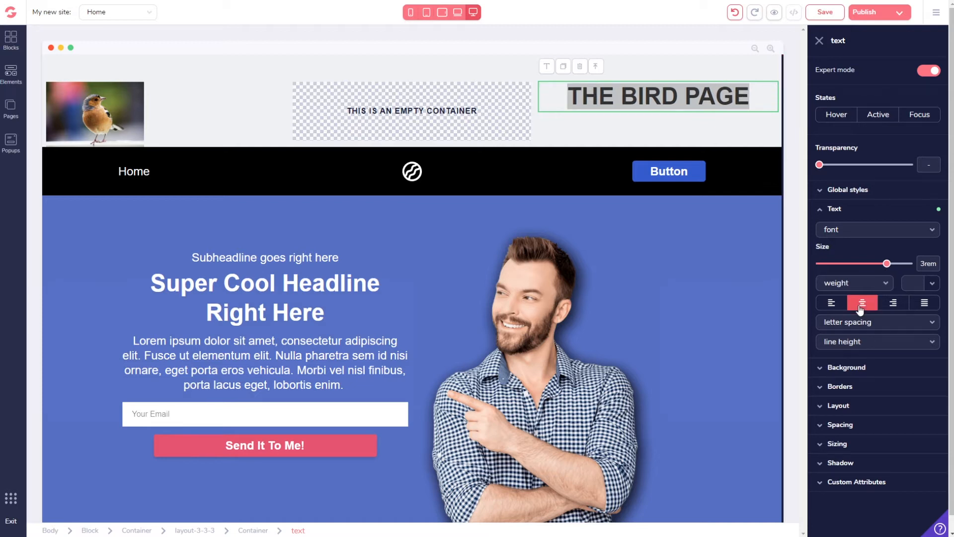
click(835, 308)
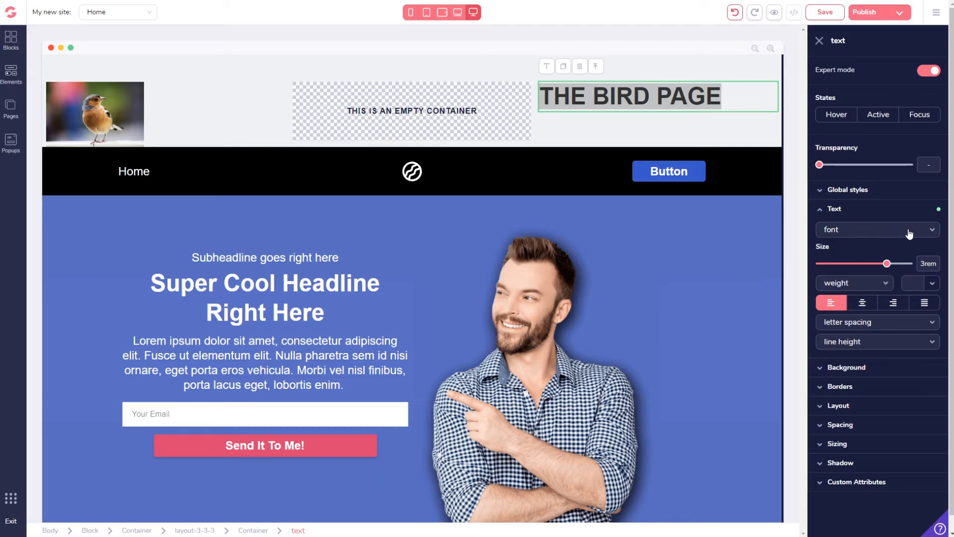
Step: Color the "THE BIRD PAGE" heading text with a dark blue shade from the navy palette
click(931, 284)
mouse_move(859, 338)
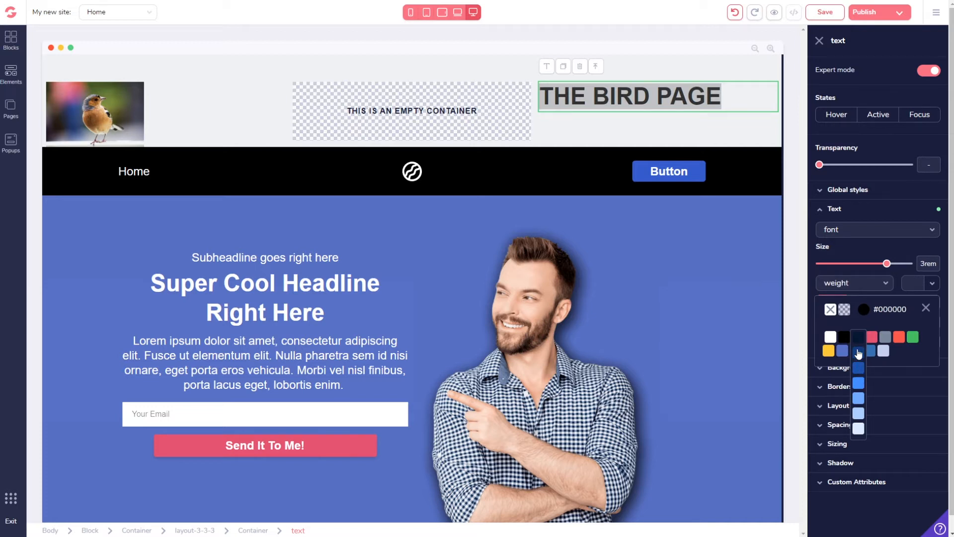
click(857, 352)
Step: Delete the black navigation bar with the Home link, logo and button below the three-column layout
click(239, 186)
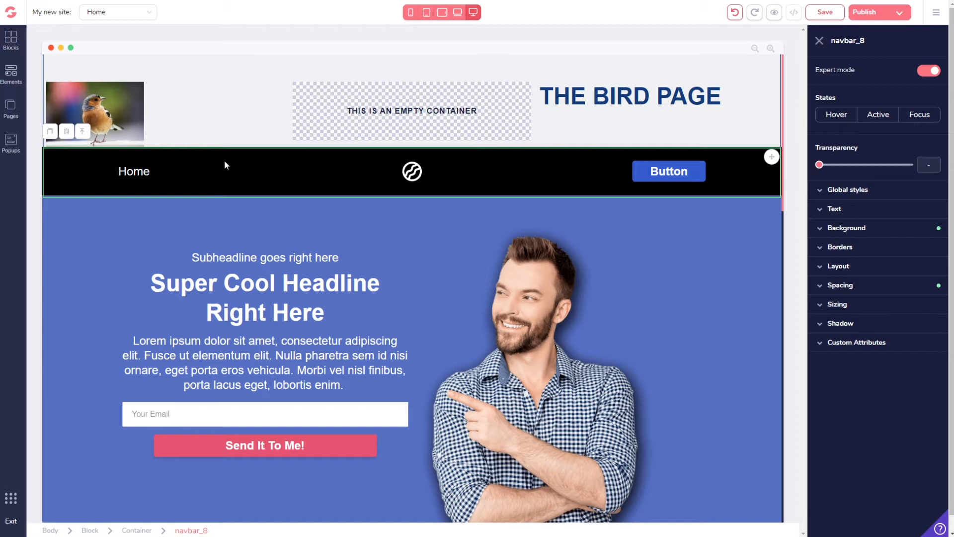
click(66, 131)
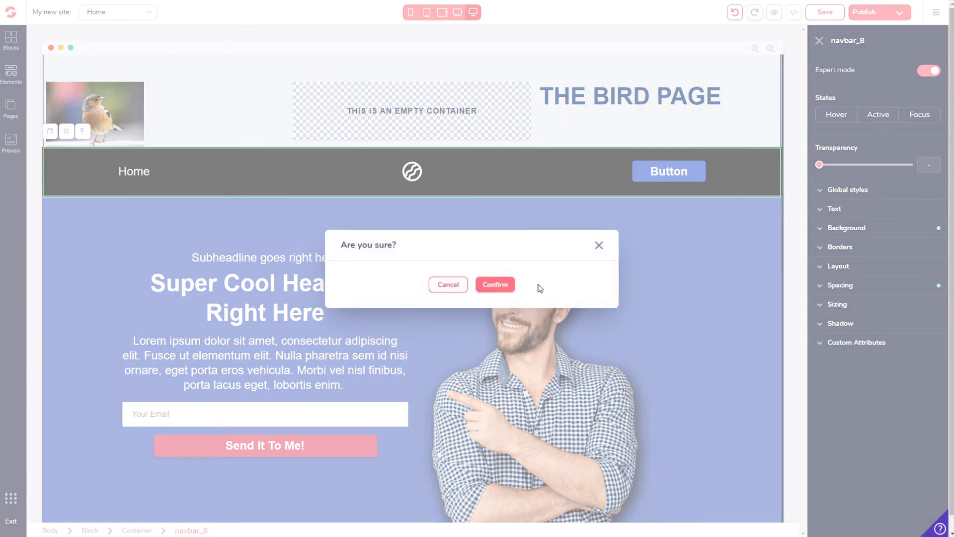
click(497, 286)
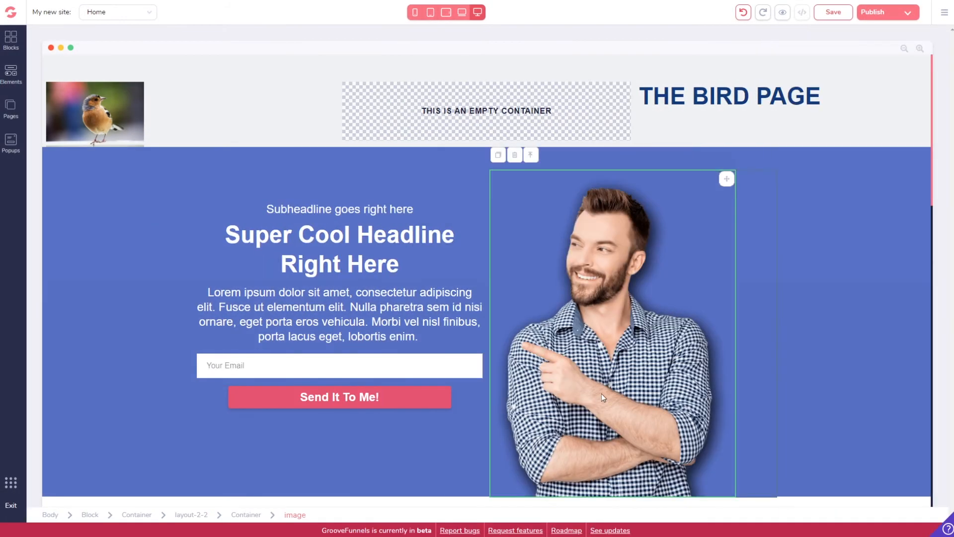
Step: Replace the hero section's photo of the man with a free stock photo of a cat standing upright against wood, searching for "cat"
click(604, 299)
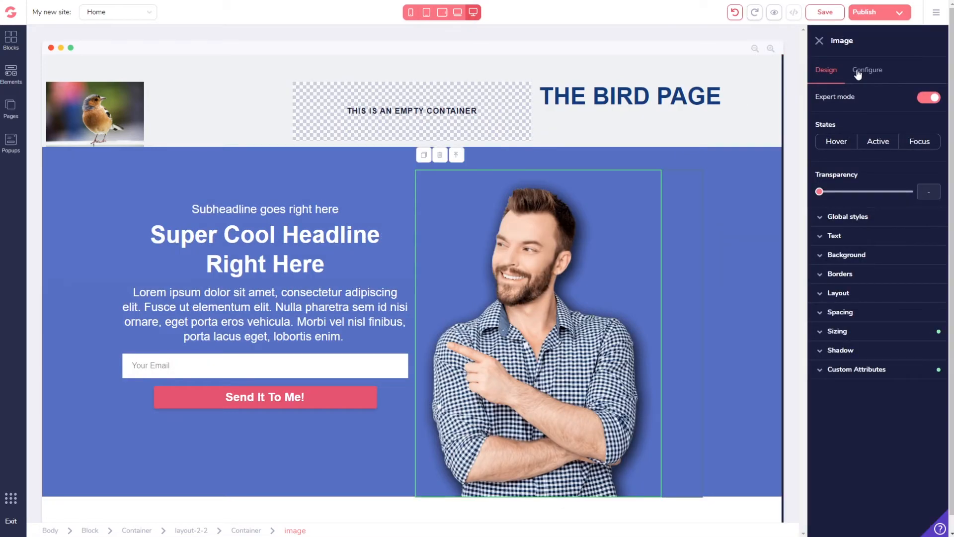
click(870, 70)
click(886, 153)
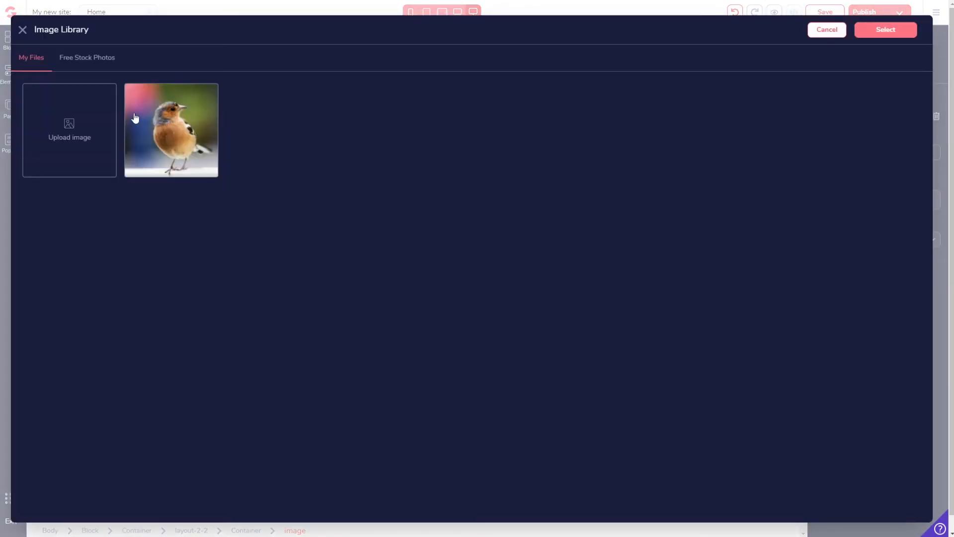
click(88, 62)
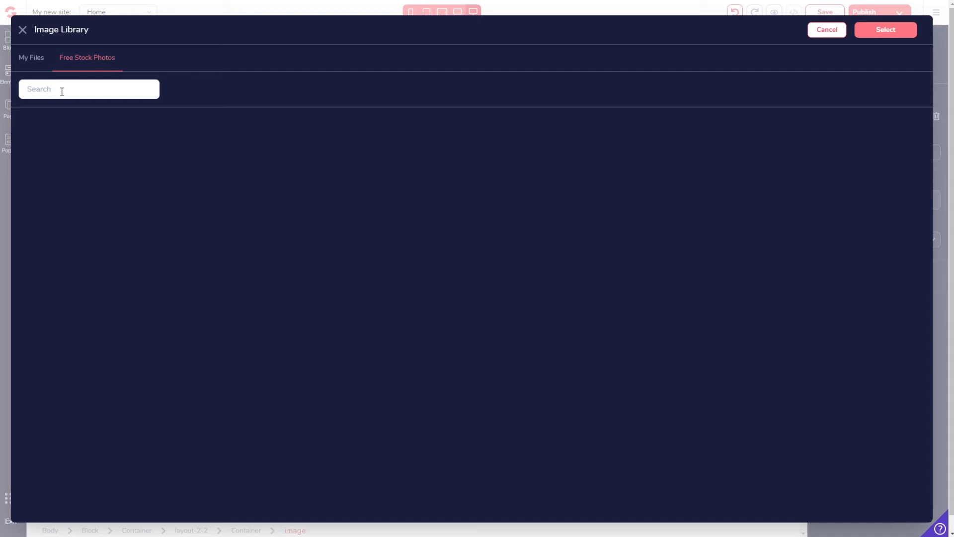
text(cat)
key(Return)
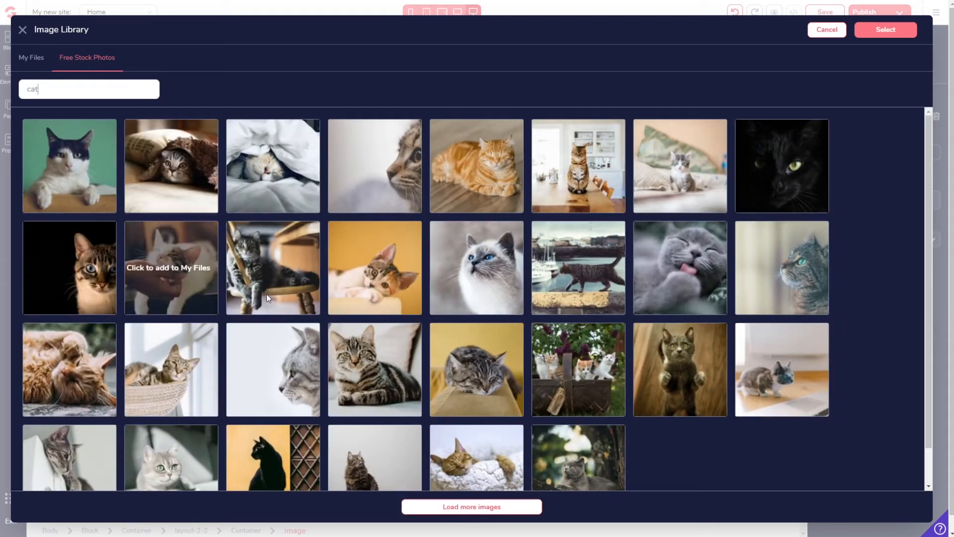
scroll(696, 406, down, 1)
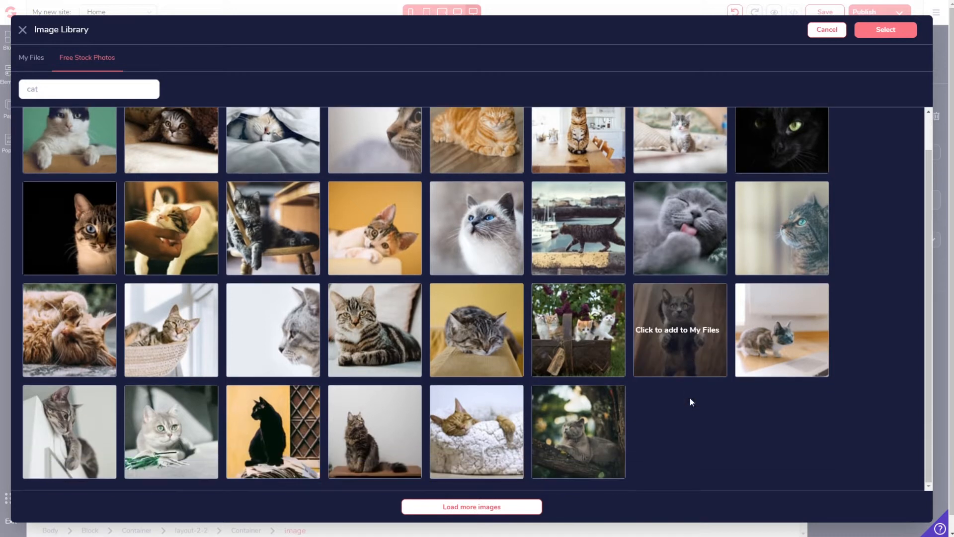
click(686, 334)
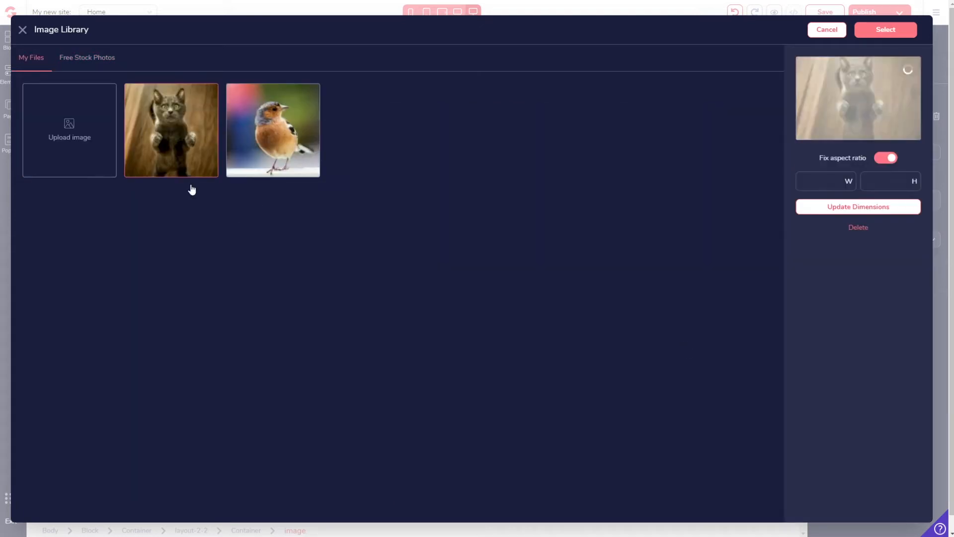
click(879, 31)
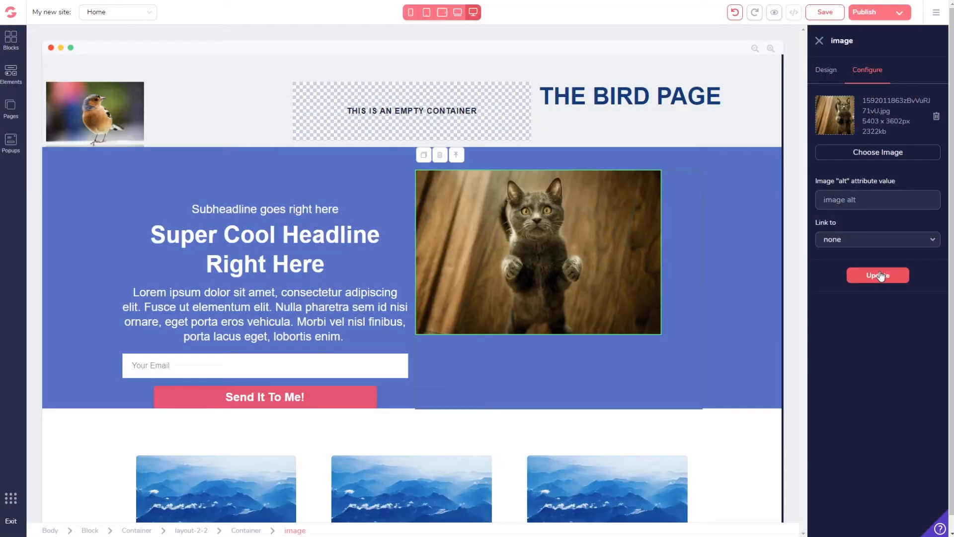
click(881, 276)
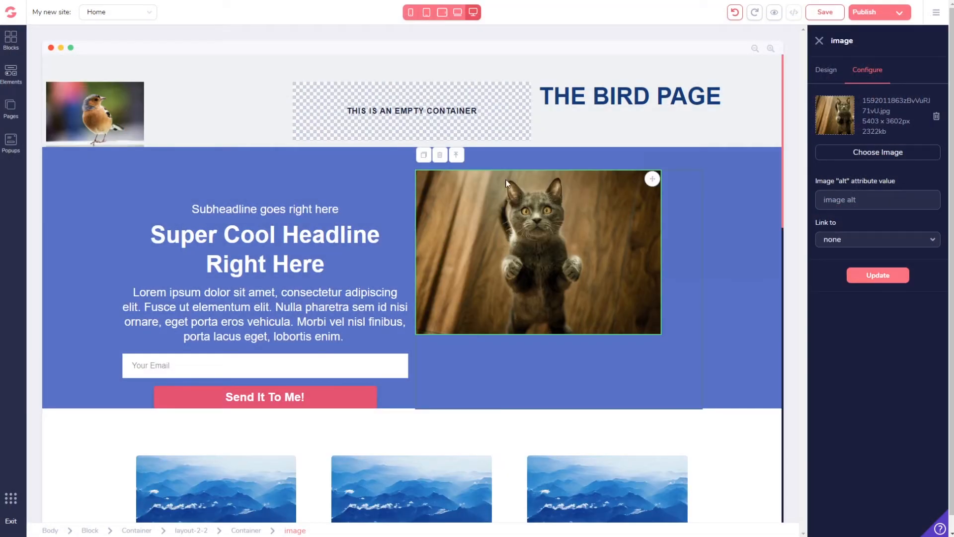
Step: Set the hero section's cat image width to 850px
click(559, 232)
click(567, 234)
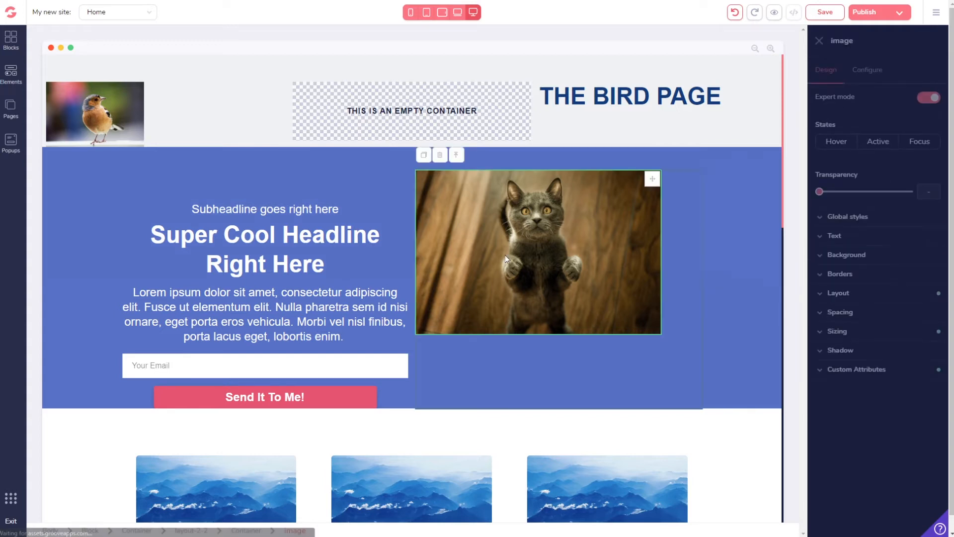
click(566, 235)
click(486, 270)
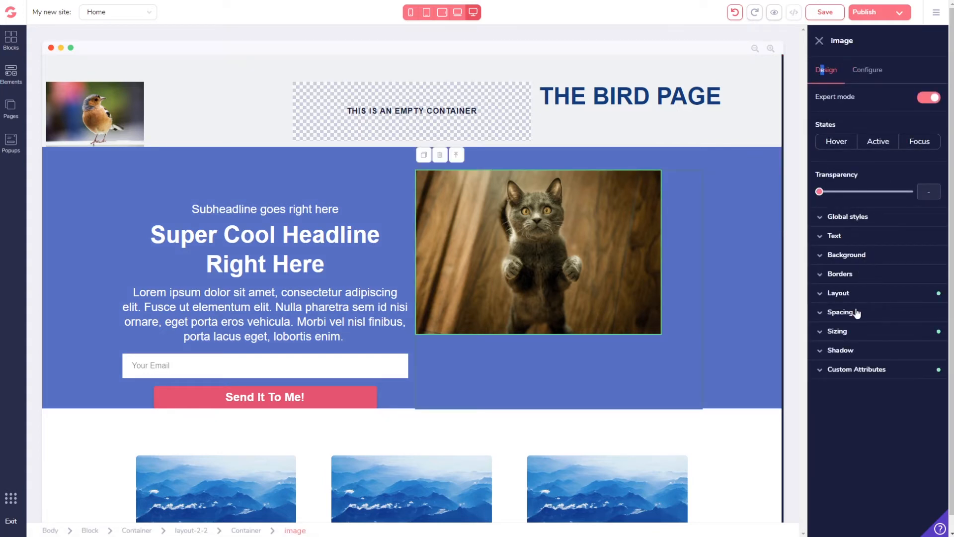
click(855, 331)
drag(873, 391, 898, 391)
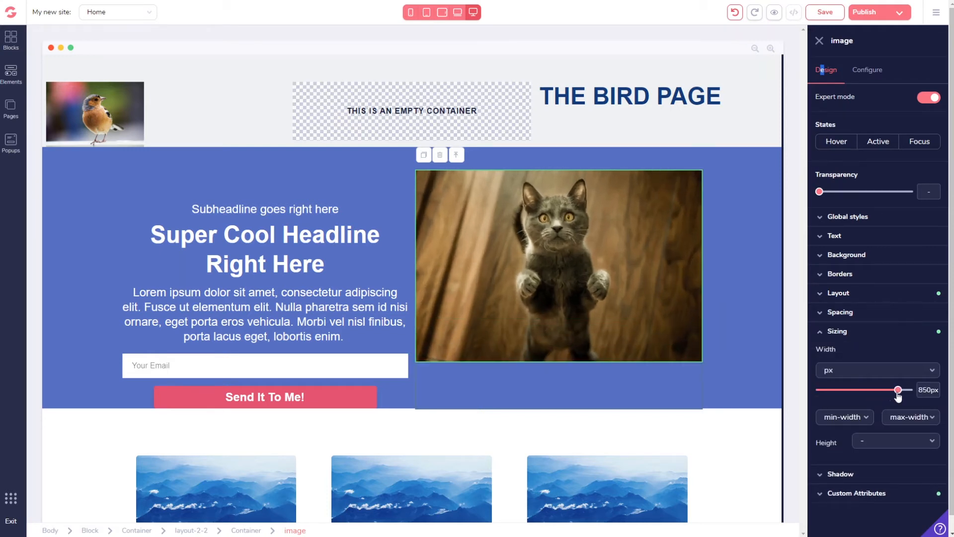
click(582, 267)
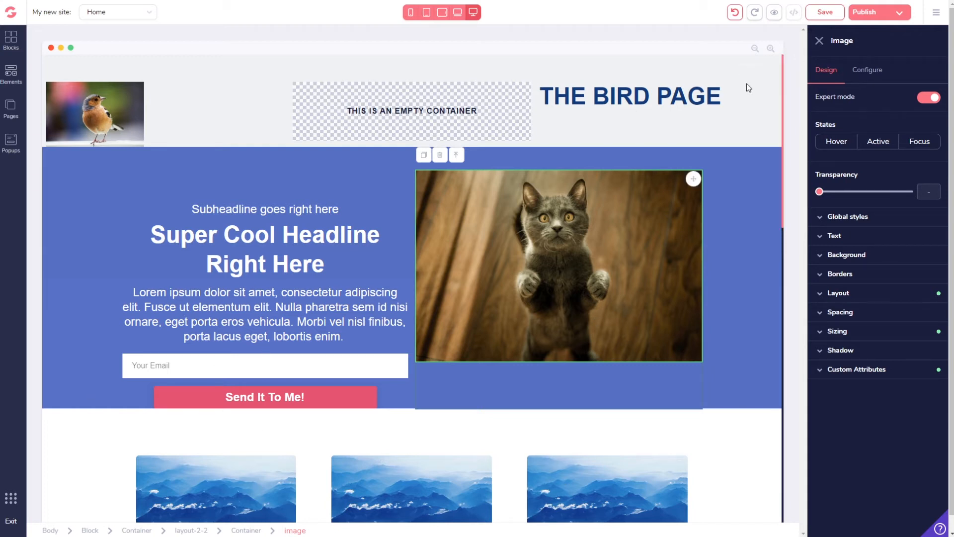
Step: Save the page and preview it, looking through its sections before returning to the editor
click(825, 13)
click(774, 16)
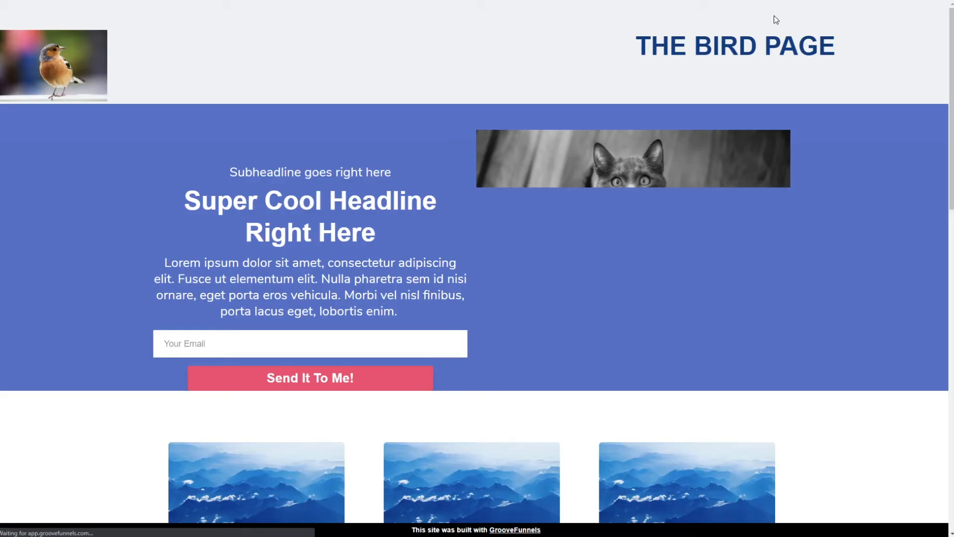
scroll(560, 131, down, 3)
scroll(562, 134, down, 5)
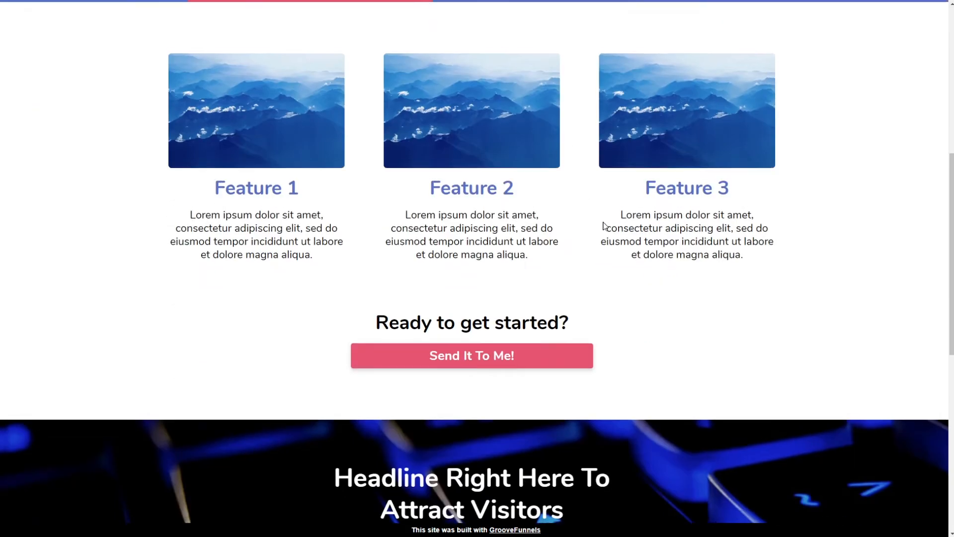
scroll(605, 226, up, 8)
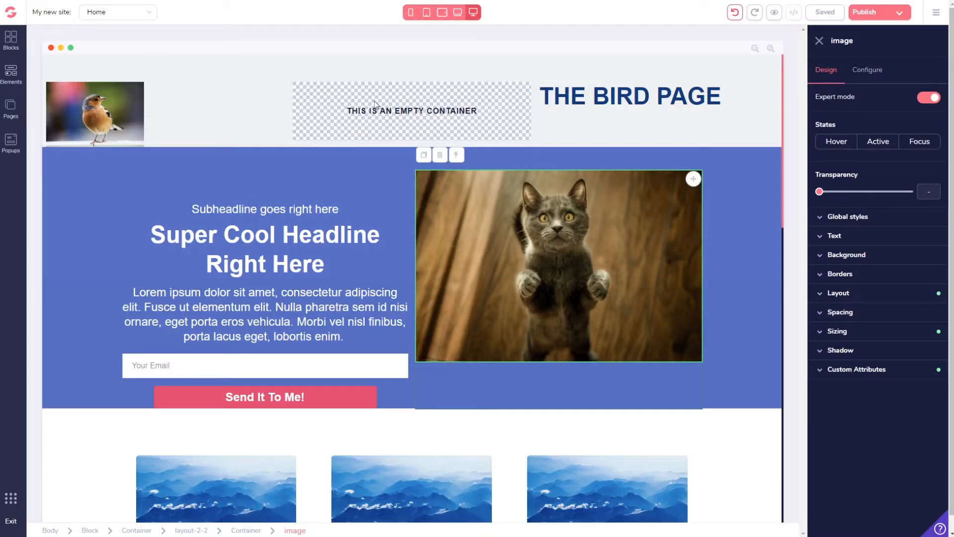
Step: Round the header bird image's border corners to 9999px
click(120, 101)
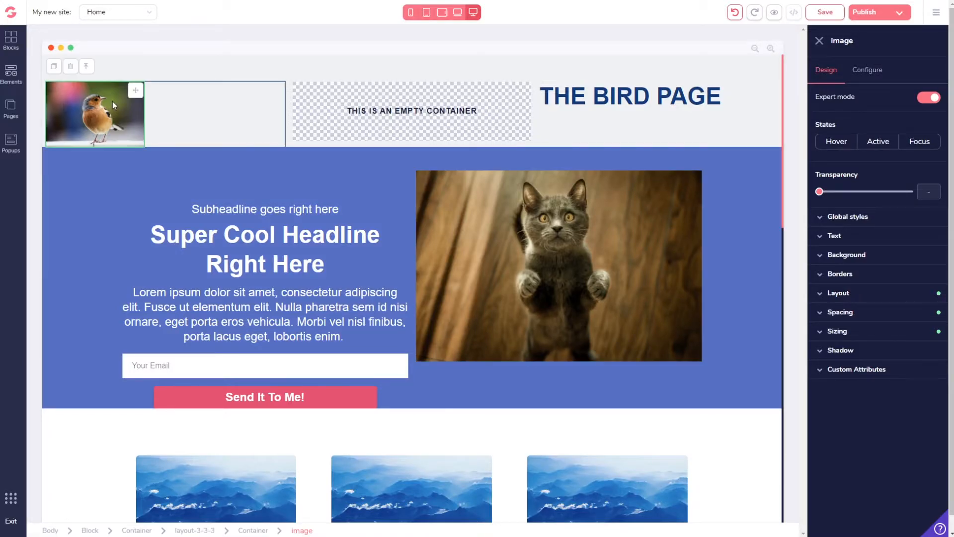
click(844, 274)
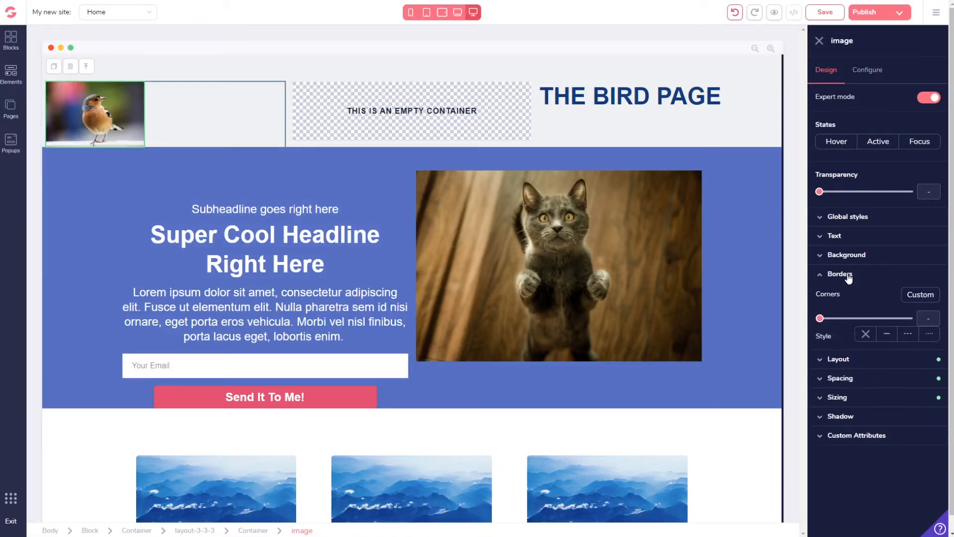
drag(820, 324, 911, 321)
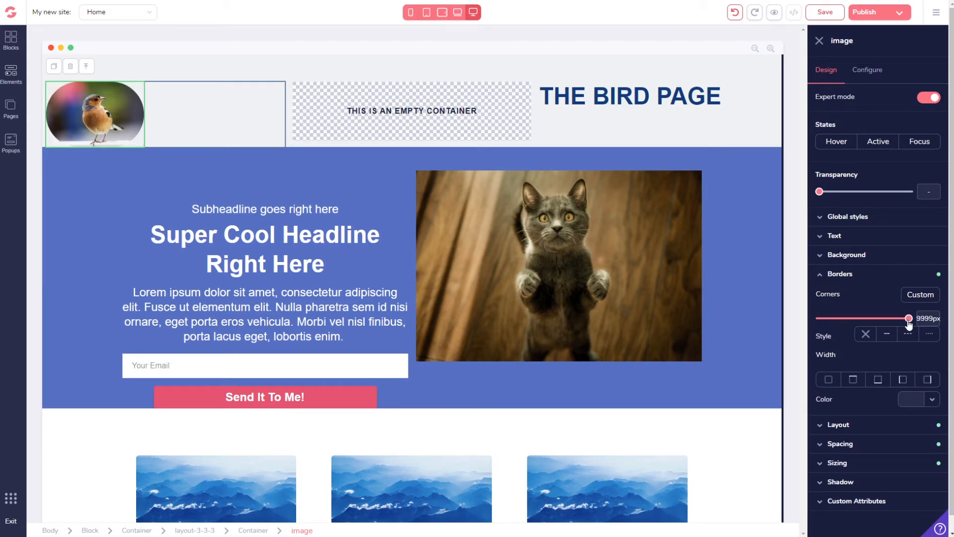
Step: Round the hero cat image's border corners to 9999px
click(625, 292)
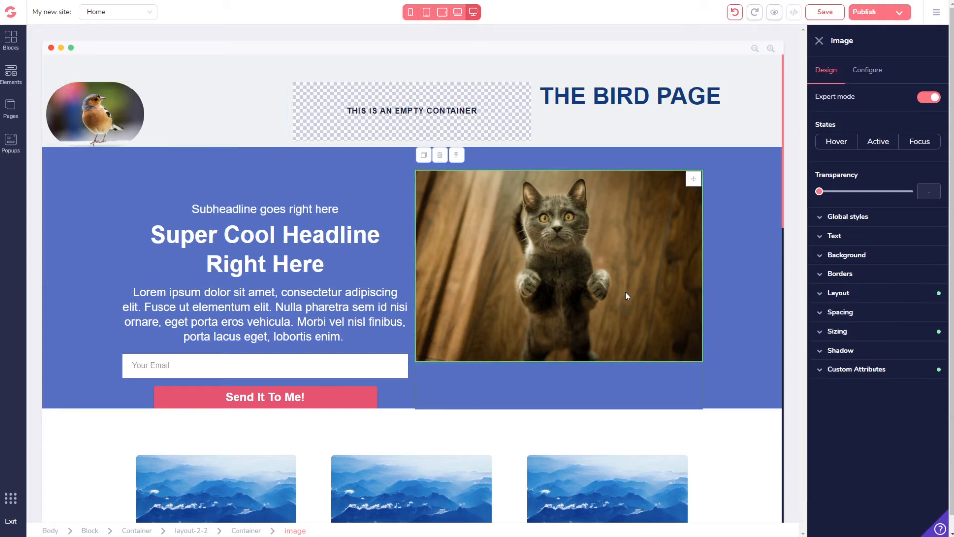
click(840, 274)
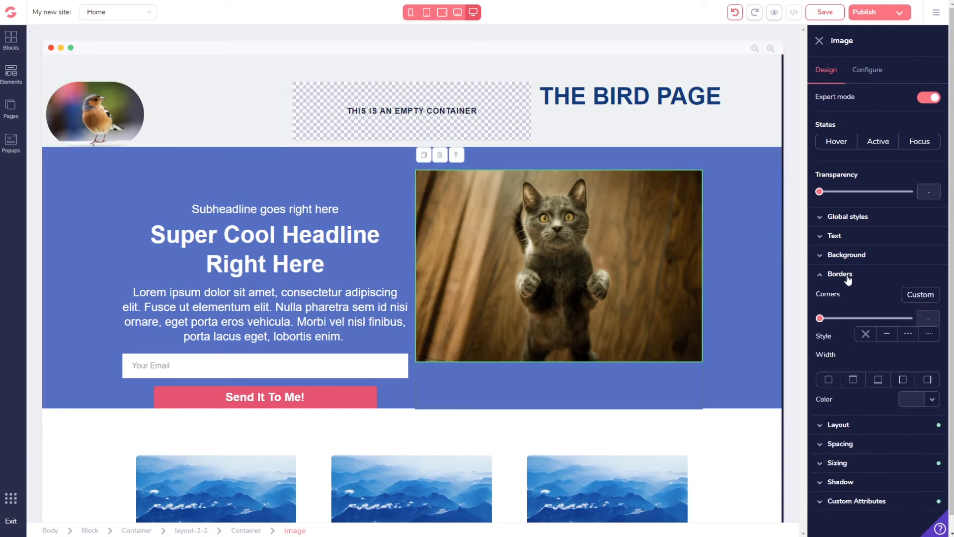
drag(821, 319, 952, 328)
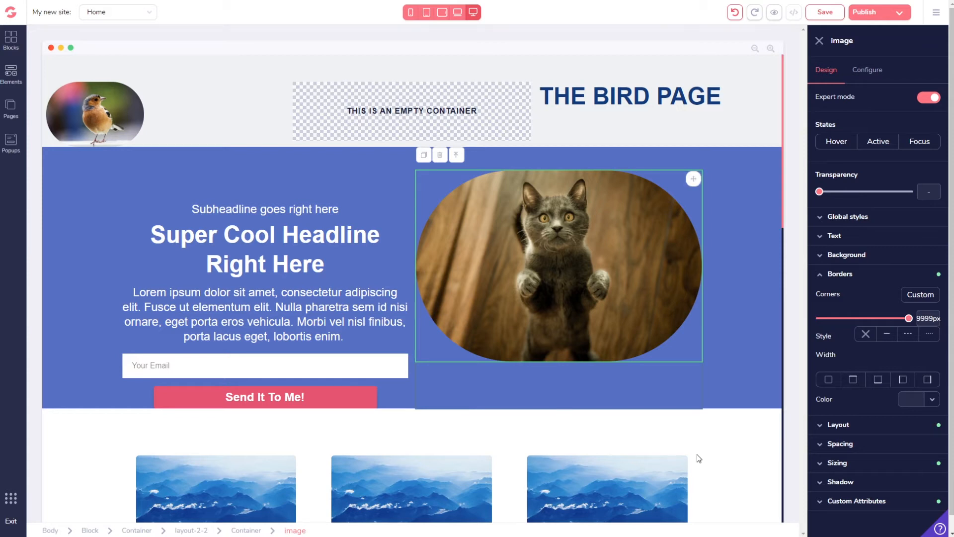
Step: Replace the hero section's subheadline text with "Birds and Cats"
click(241, 211)
click(260, 237)
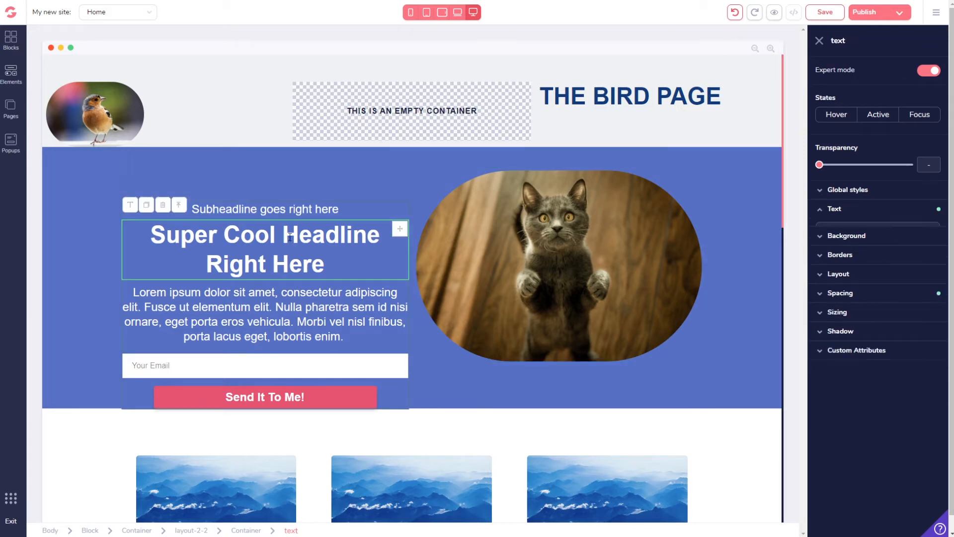
click(265, 204)
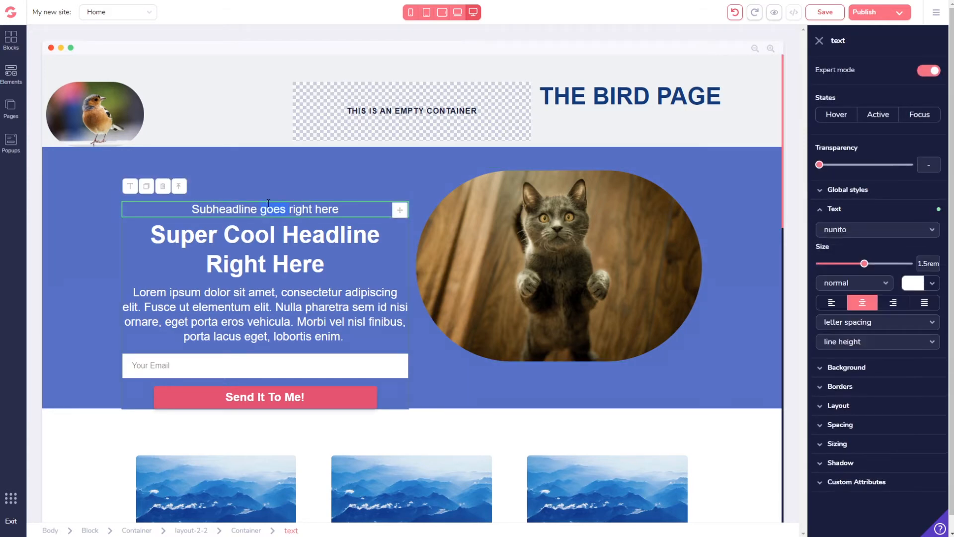
double_click(268, 204)
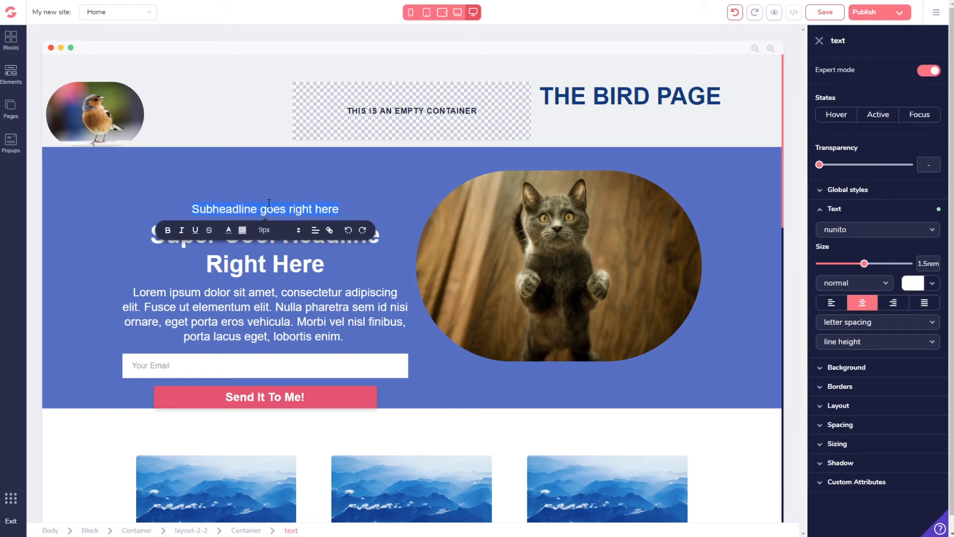
text(Bird)
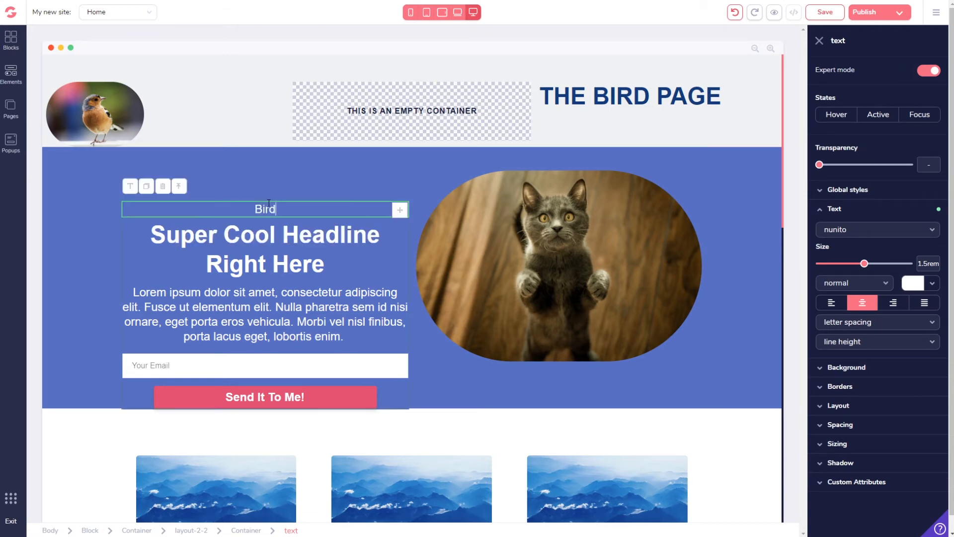
text(s and Cats)
key(BackSpace)
Step: Replace the hero section's main headline with "Everyone Likes Birds and Cats"
click(260, 251)
drag(253, 250, 240, 235)
click(238, 233)
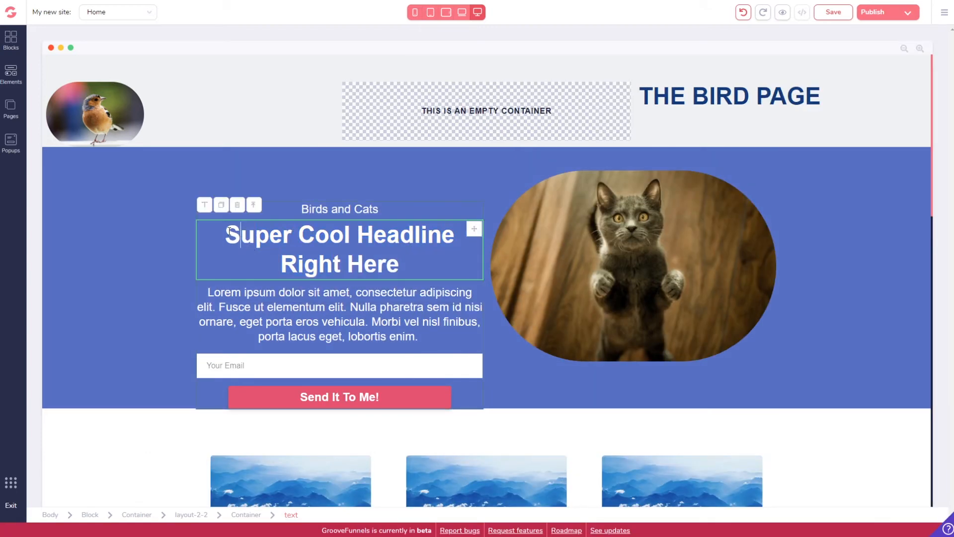
drag(437, 265, 444, 262)
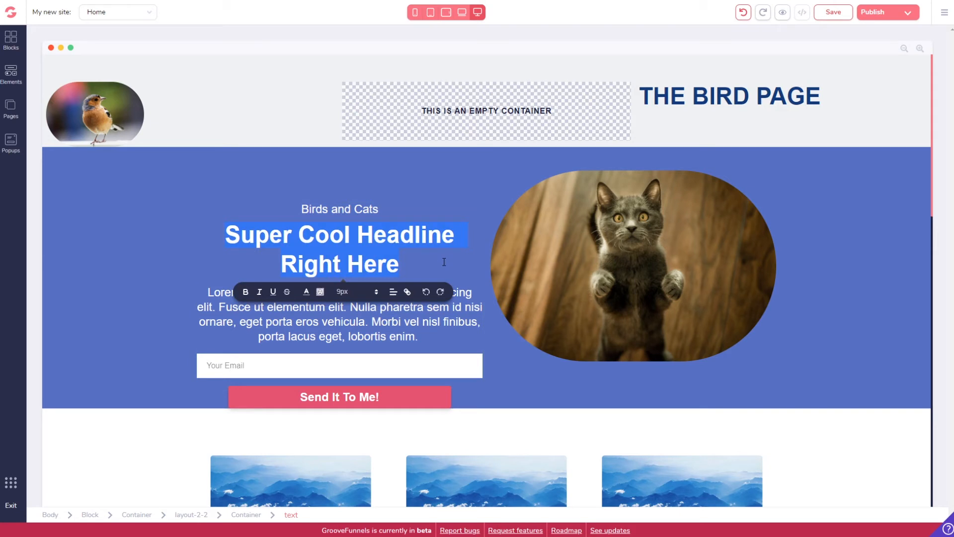
text(Everyone Like)
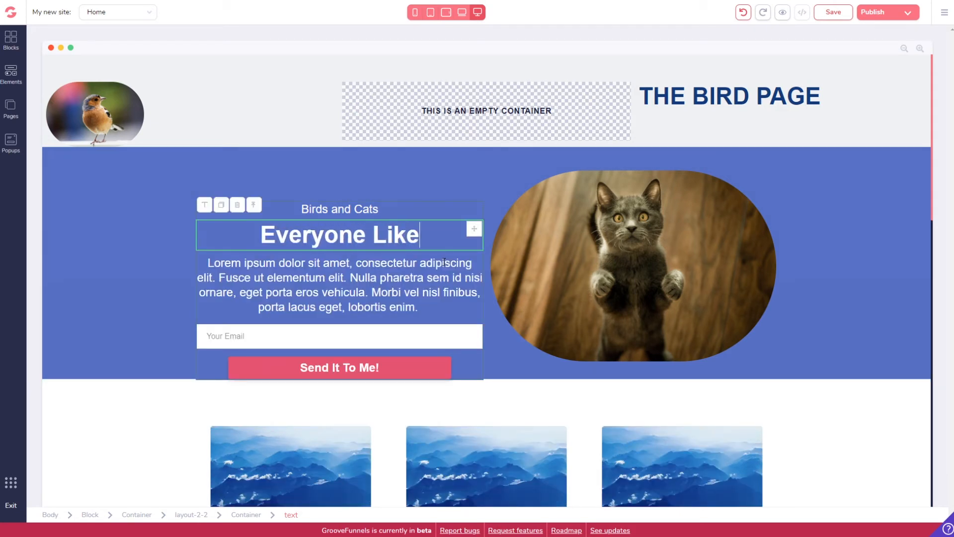
text(s Birds and Cats)
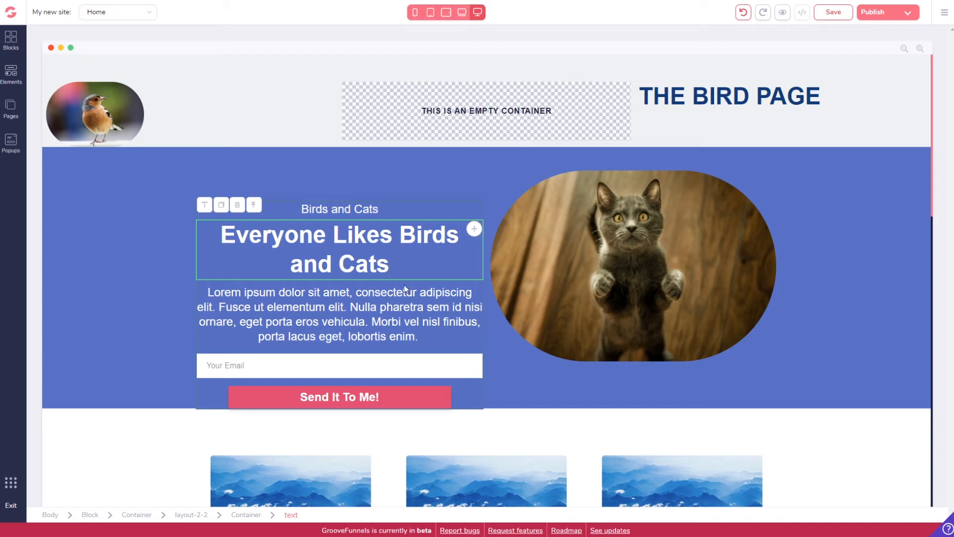
Step: Replace the hero paragraph with "This is the place to be to see birds and cats, you'll see just stick around and take a tour."
click(429, 340)
drag(350, 339, 205, 309)
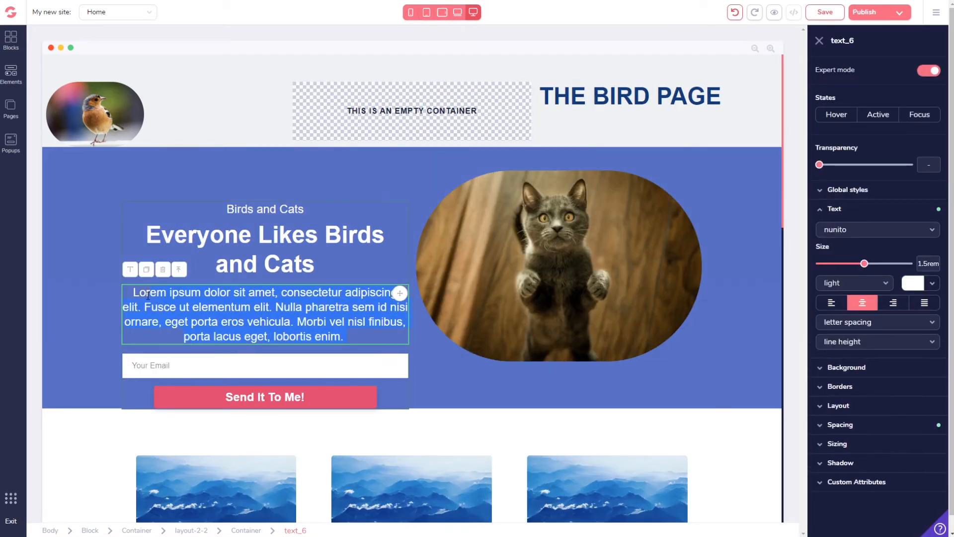
drag(148, 295, 106, 284)
text(Tghi)
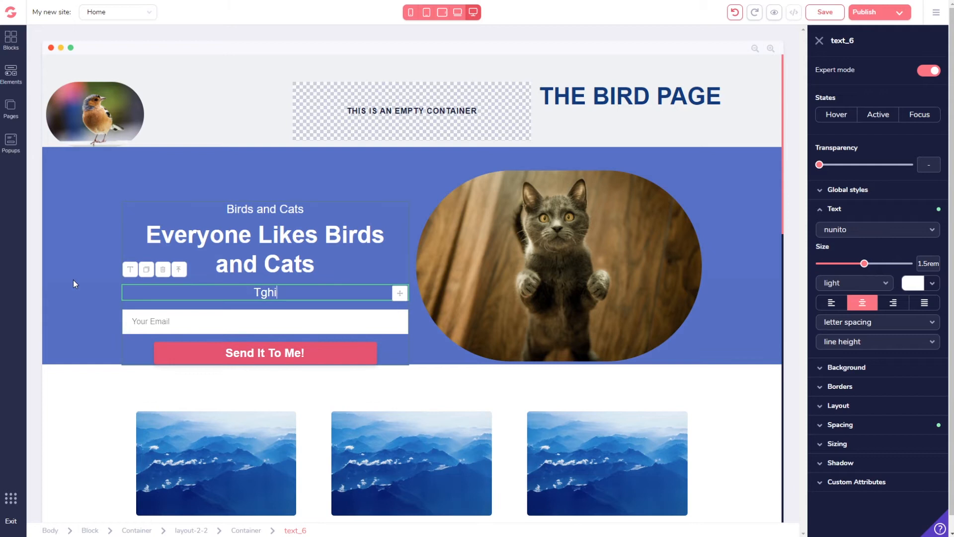
key(BackSpace)
key(BackSpace)
key(BackSpace)
text(his is the place to )
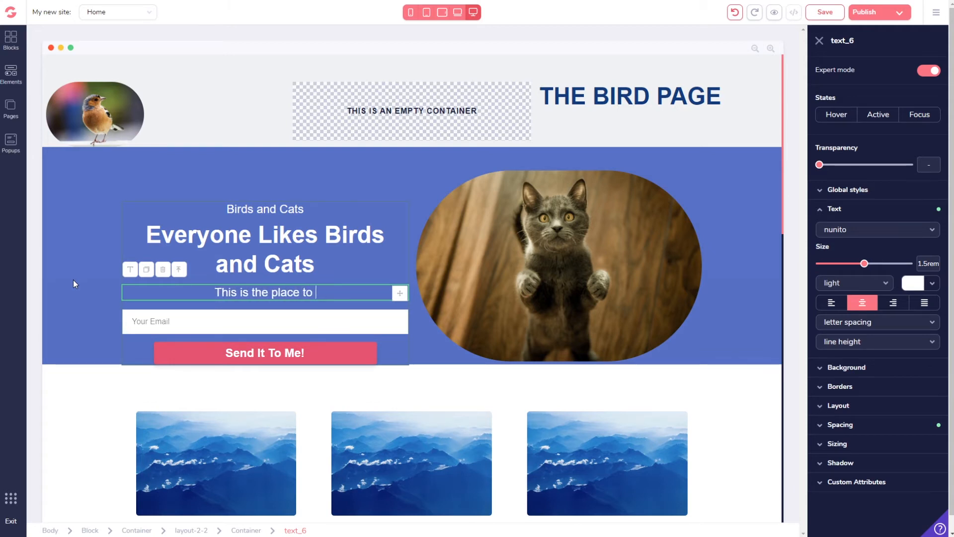
text(be to see birds and c)
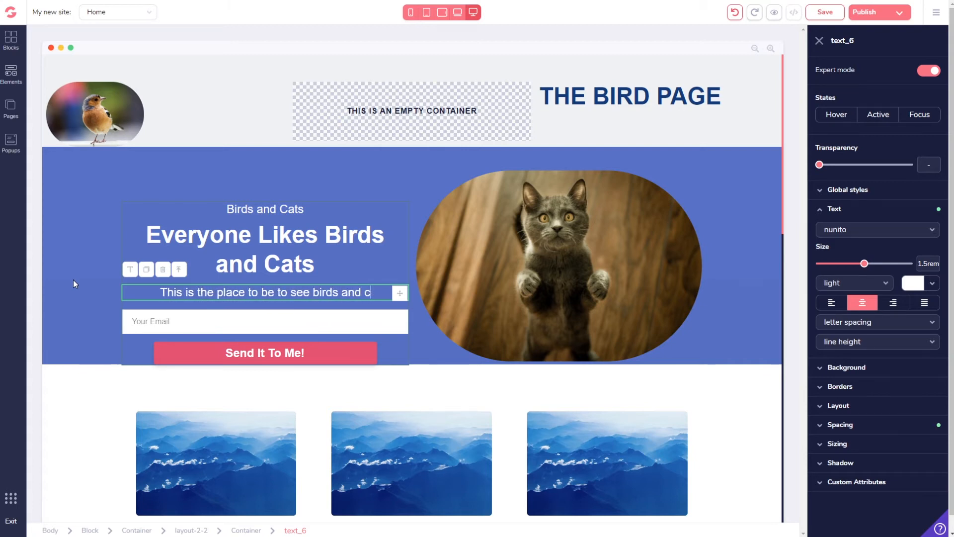
text(ats, you'll)
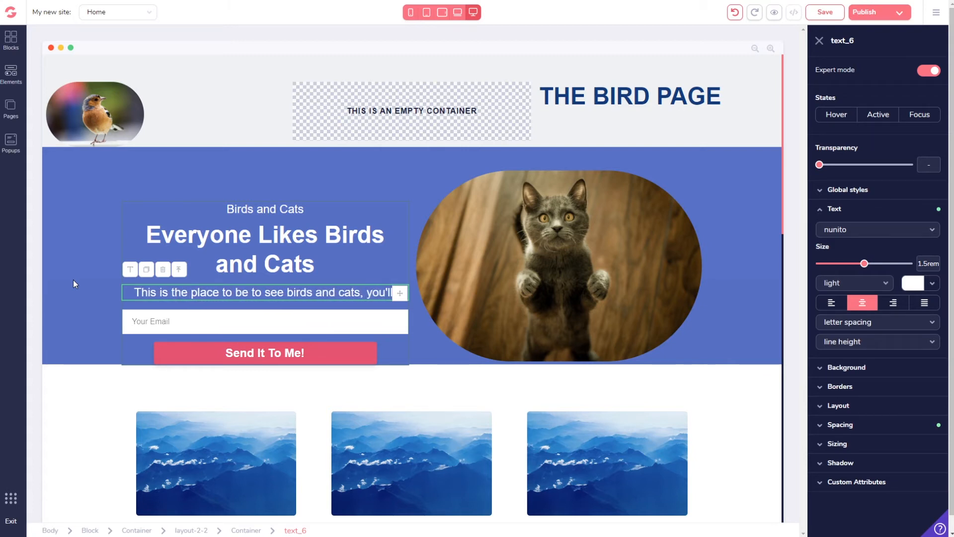
text( see )
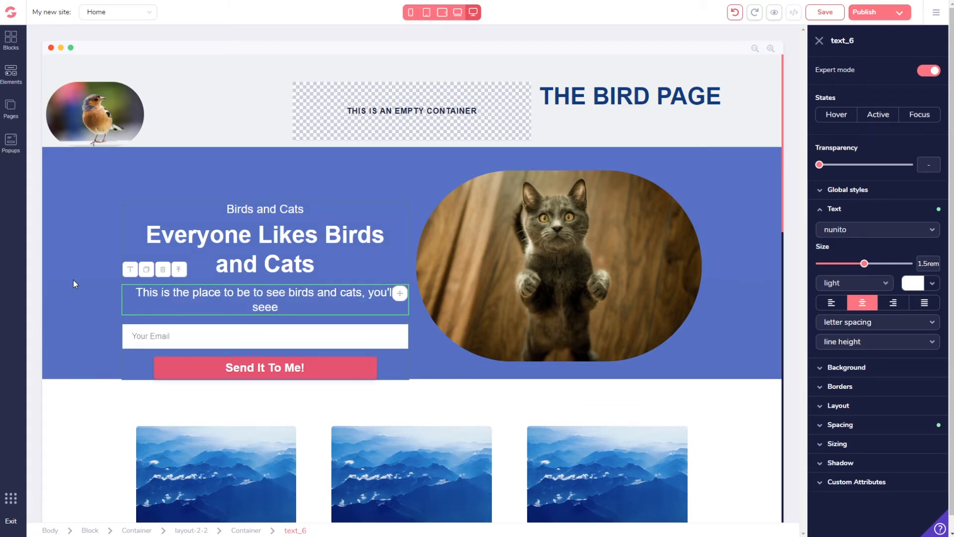
text(just stick aro)
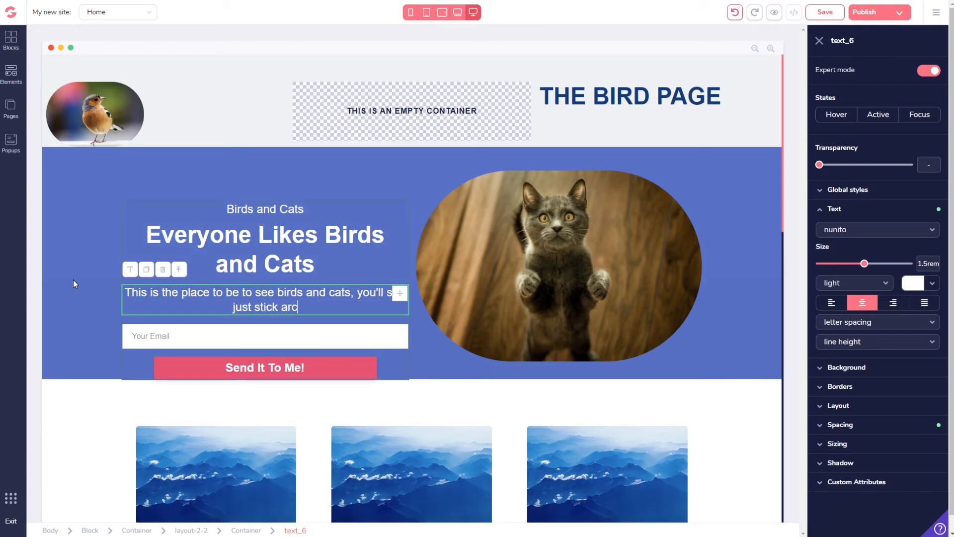
text(un)
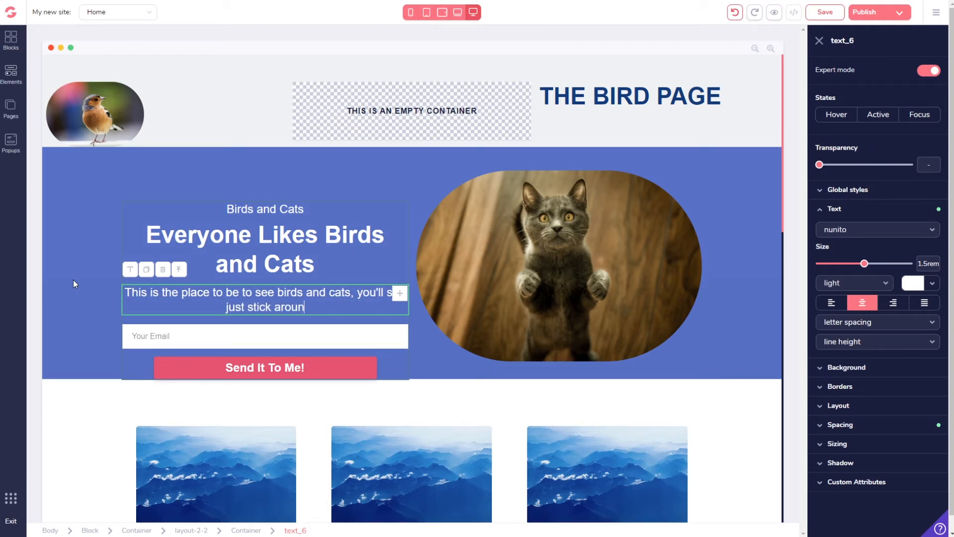
text(d and take abou)
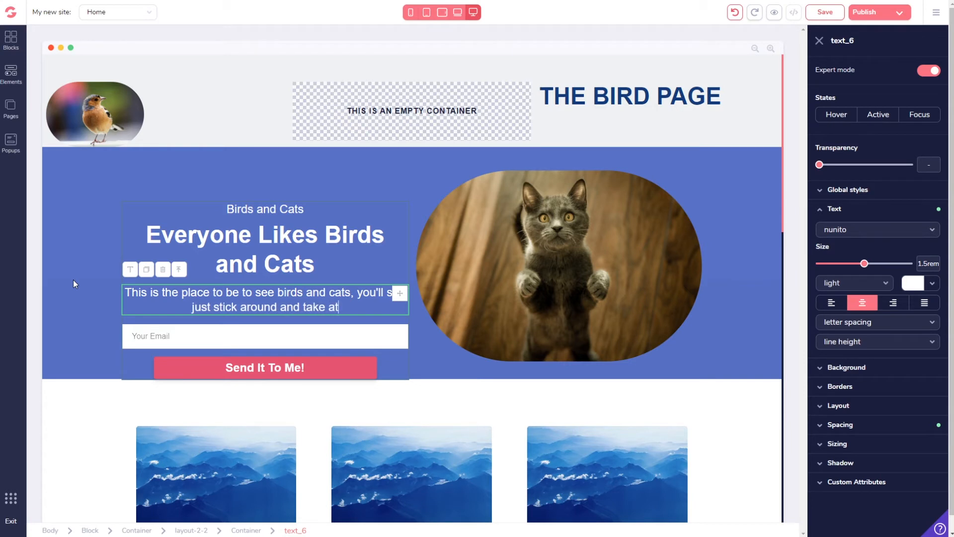
key(BackSpace)
key(BackSpace)
key(BackSpace)
text(to)
key(BackSpace)
key(BackSpace)
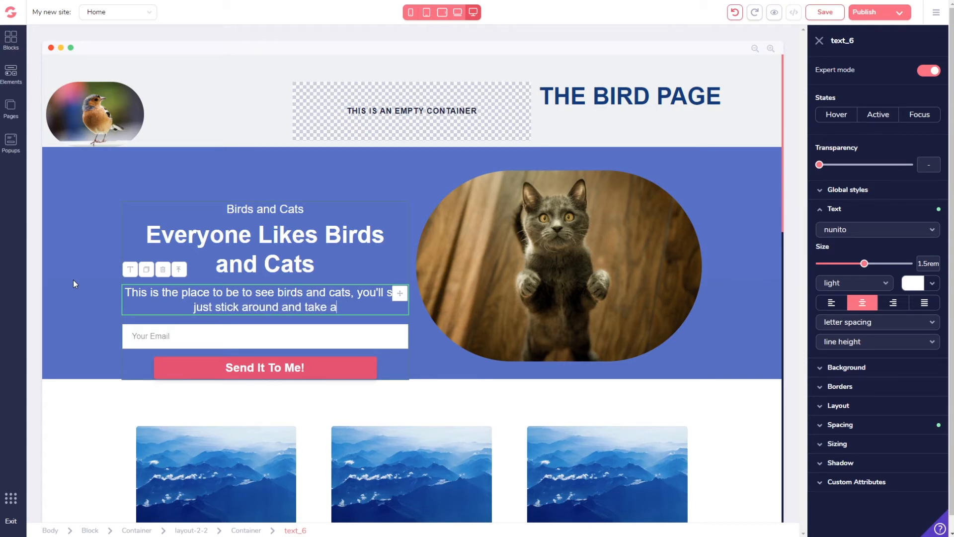
text(tour.)
Step: Add a new line to the hero paragraph: "Enter your e-mail here to make sure you don't miss then next hot bird or cat."
key(Return)
text(Enter your e)
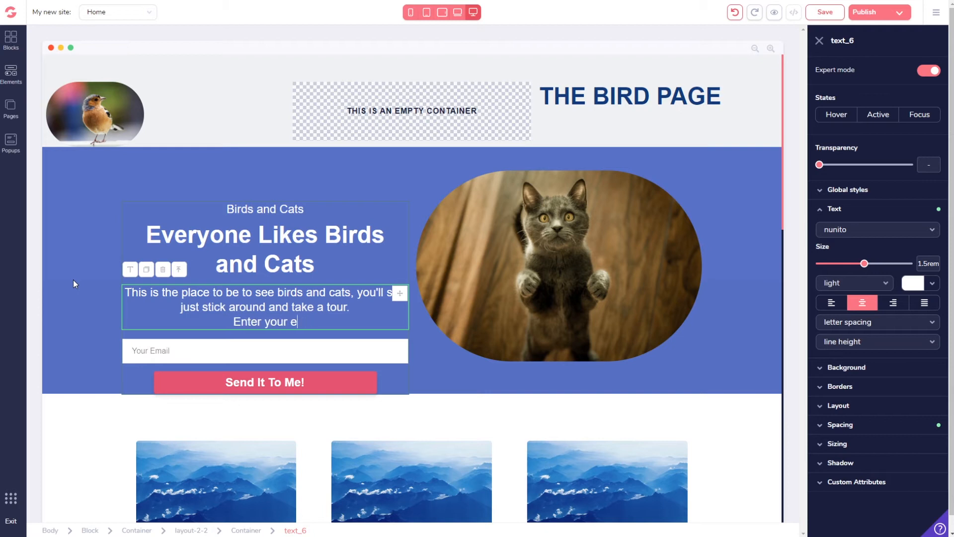
text(-mail h)
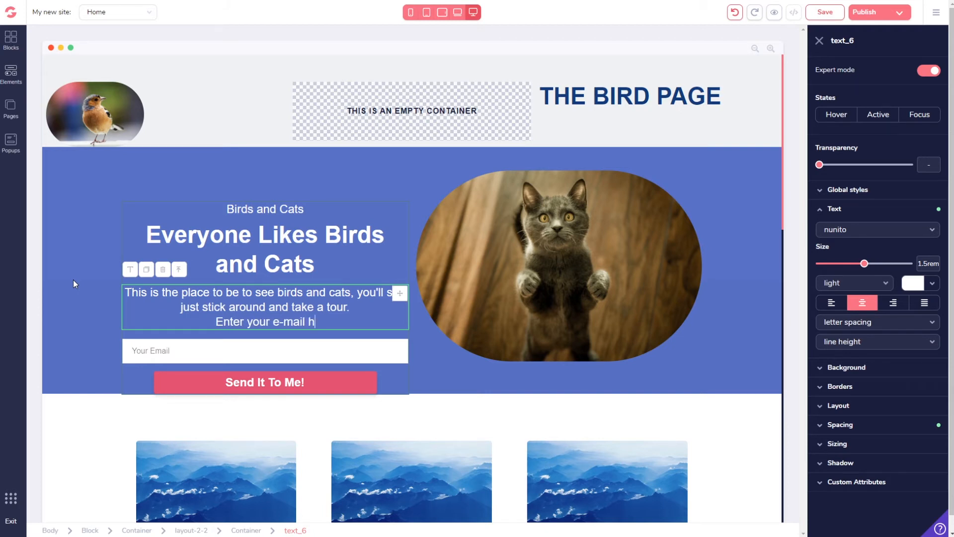
text(ere to make sure )
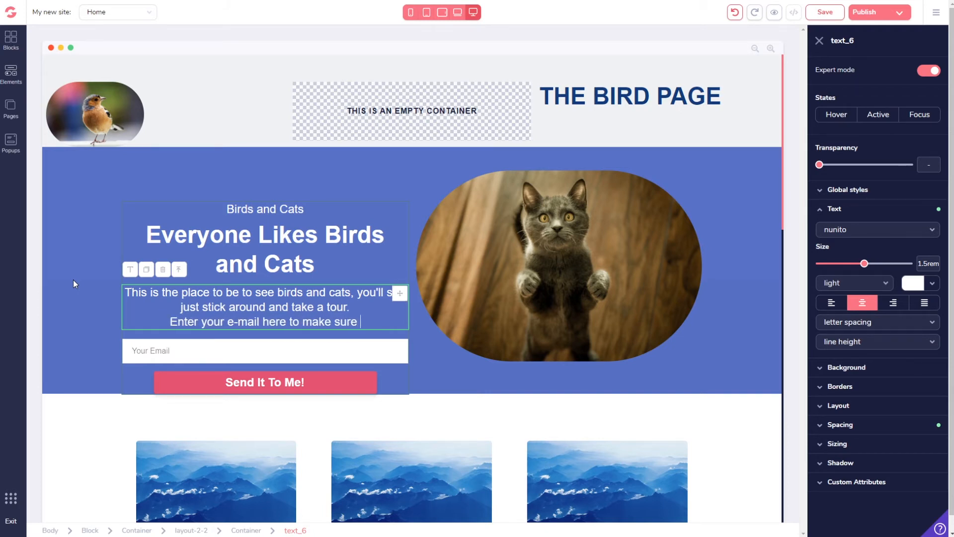
text(you don't miss then)
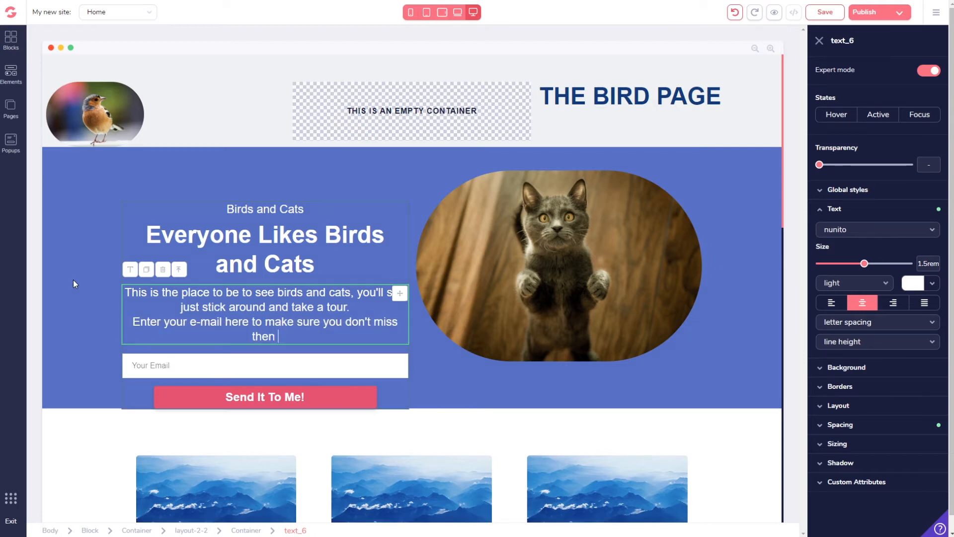
text( next hot cat)
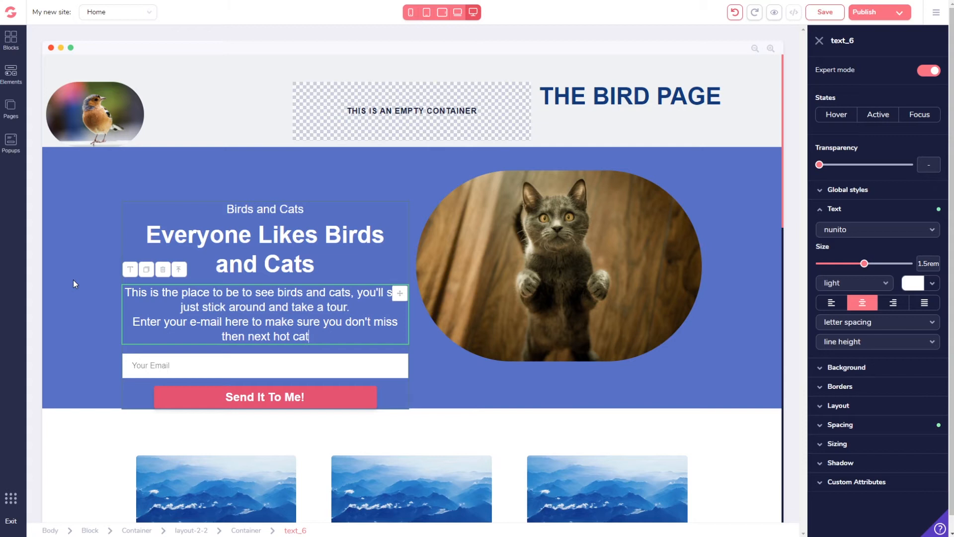
key(BackSpace)
key(BackSpace)
key(BackSpace)
text(bird or cat.)
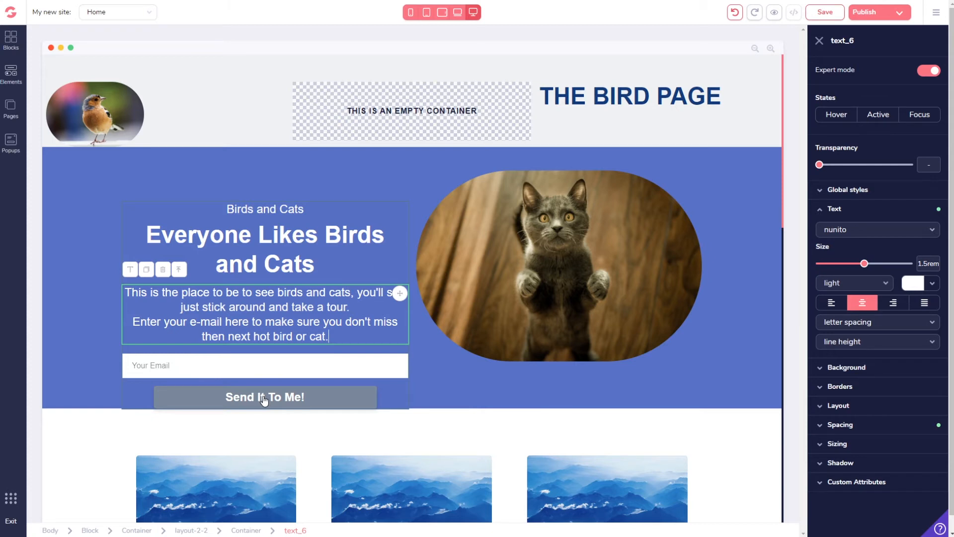
Step: Replace the hero paragraph's text after "Enter your e-mail" with "the get the greatest bird pamphlet ever!"
click(323, 338)
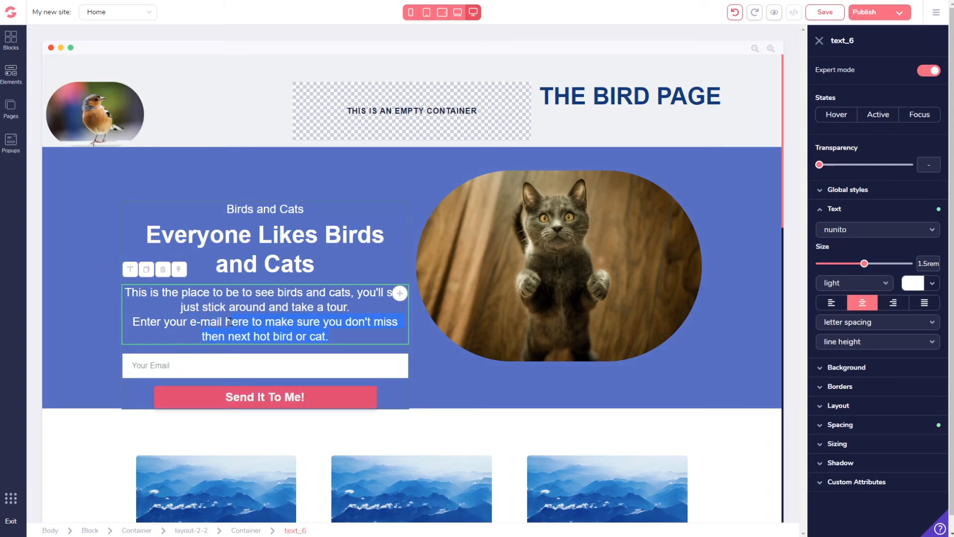
text(the)
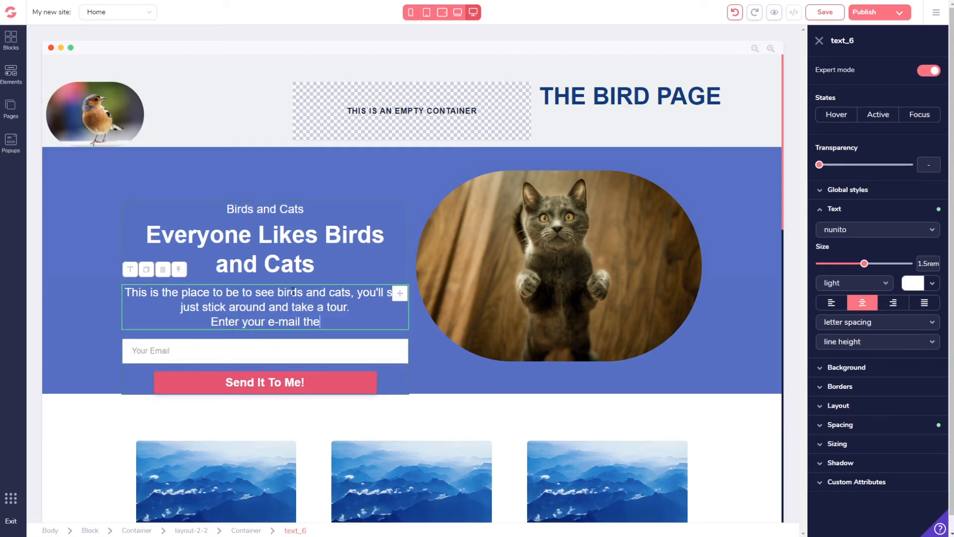
text( get the )
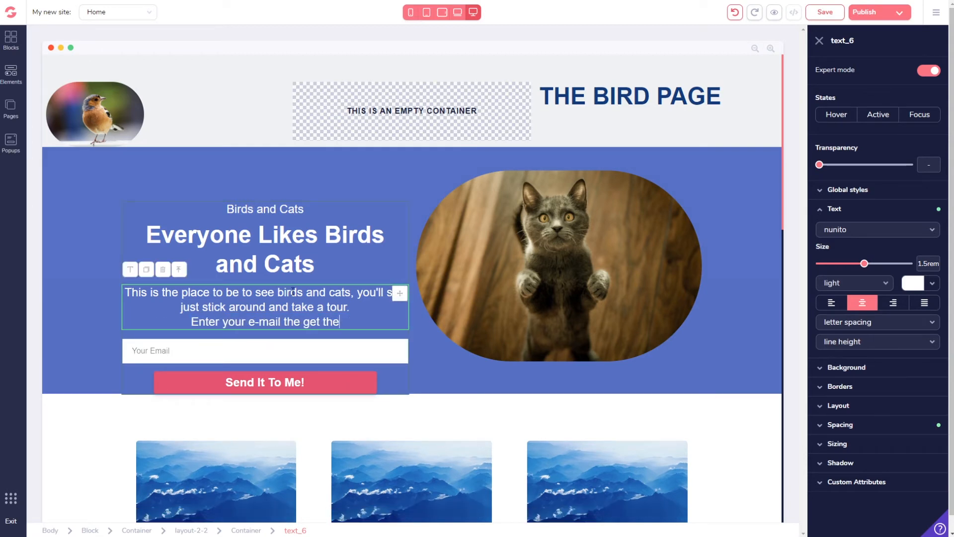
text(greates)
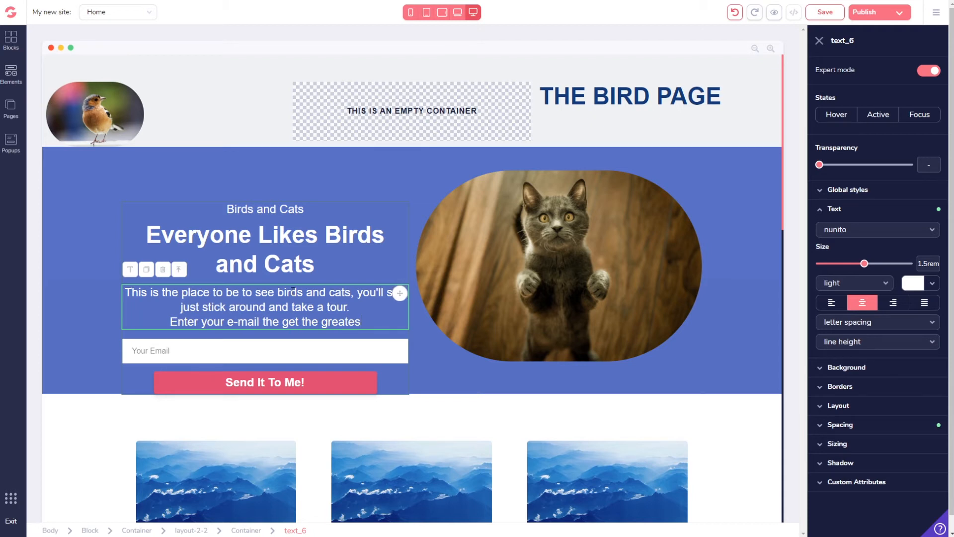
text(t)
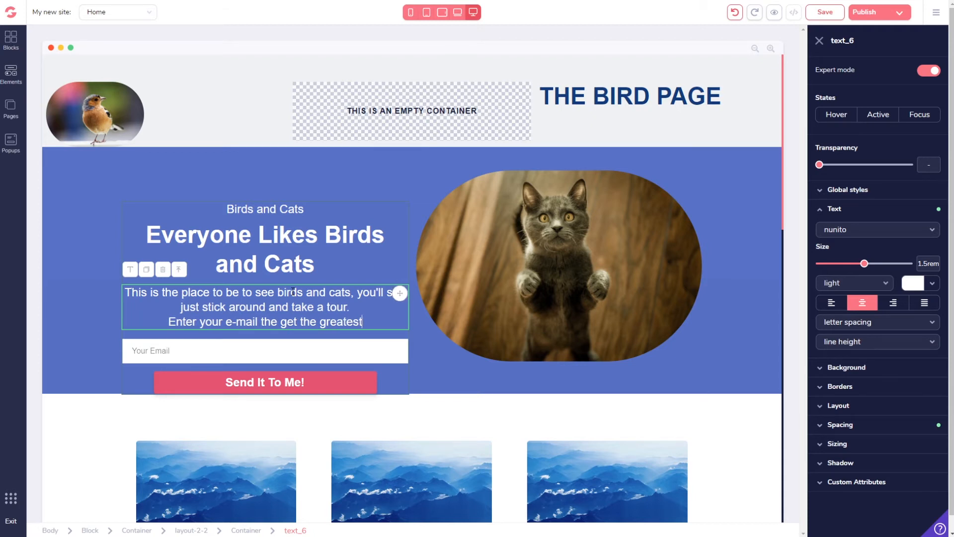
text( bird pam)
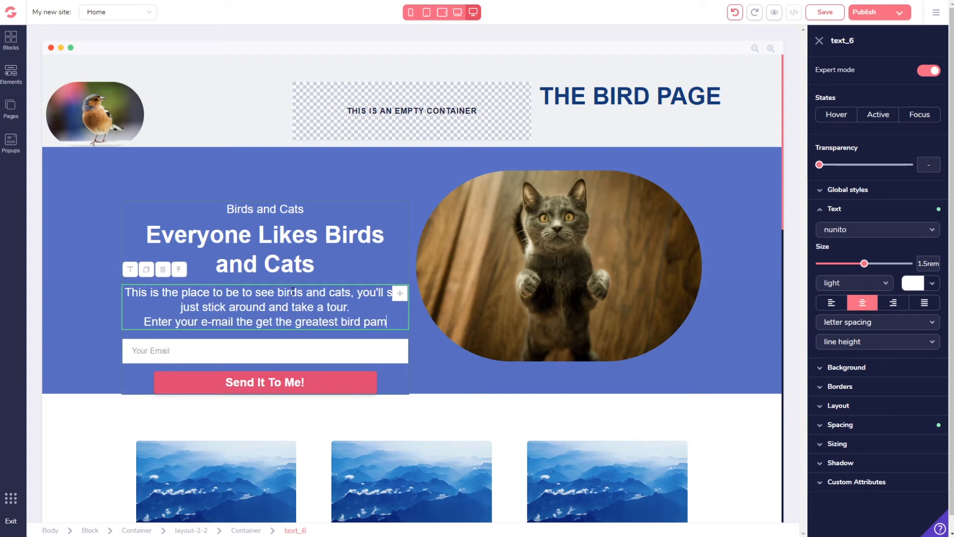
text(phle ever!)
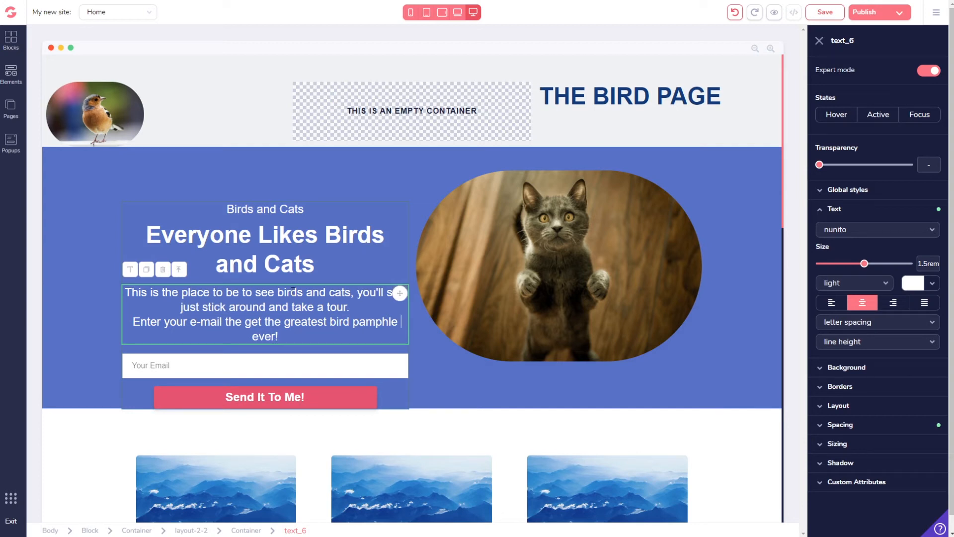
text(t)
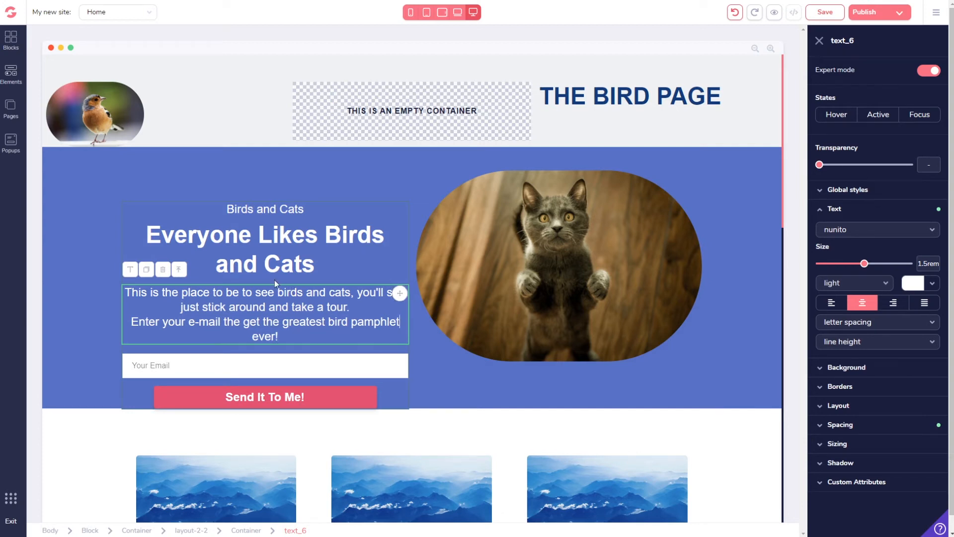
Step: For the Feature 1 image, search the free stock photos for "bird" and add the long-beaked kingfisher on a yellow-green background to My Files
scroll(134, 348, down, 5)
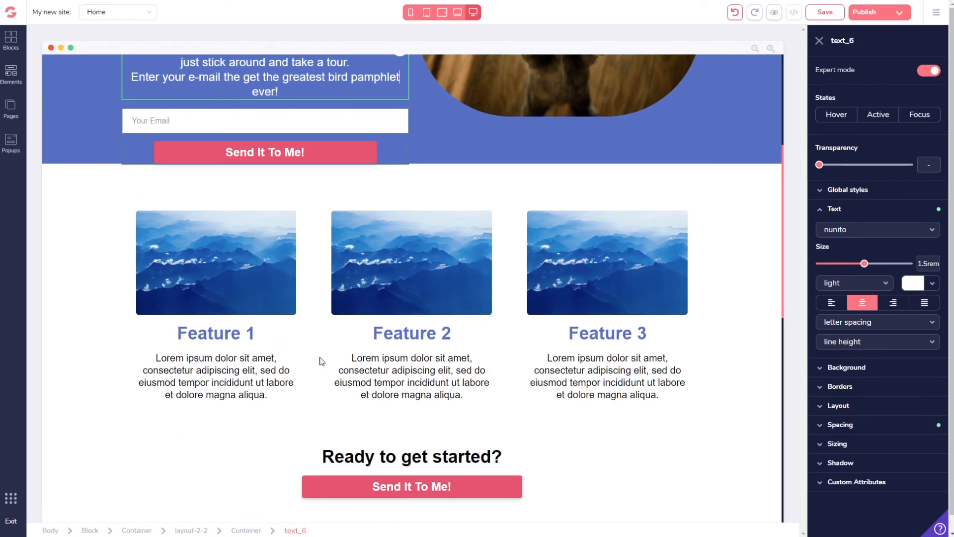
click(213, 282)
click(869, 71)
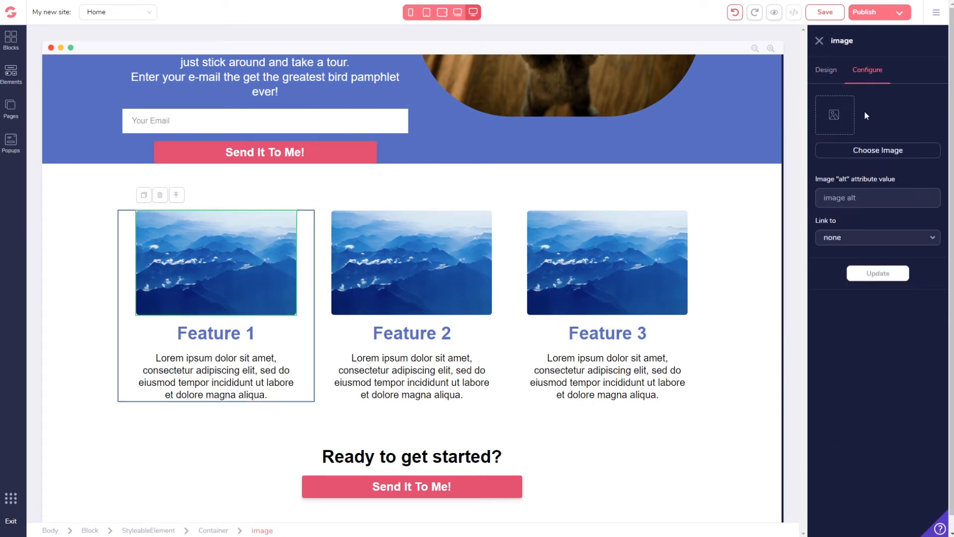
click(876, 151)
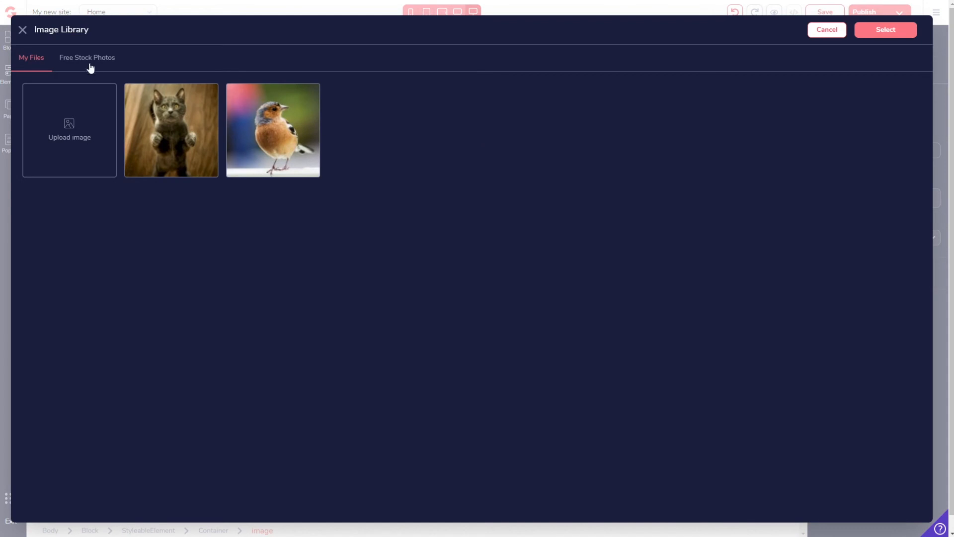
click(91, 68)
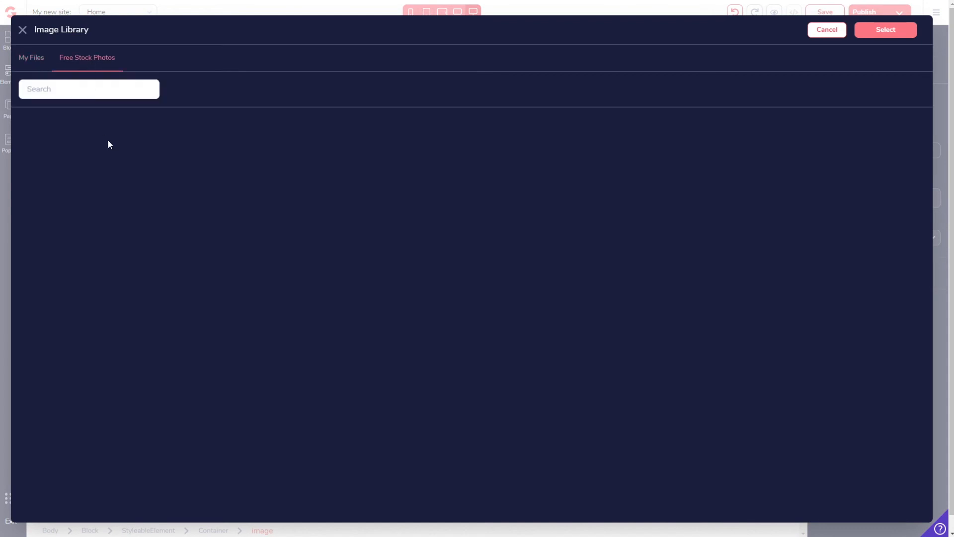
text(bird)
key(Return)
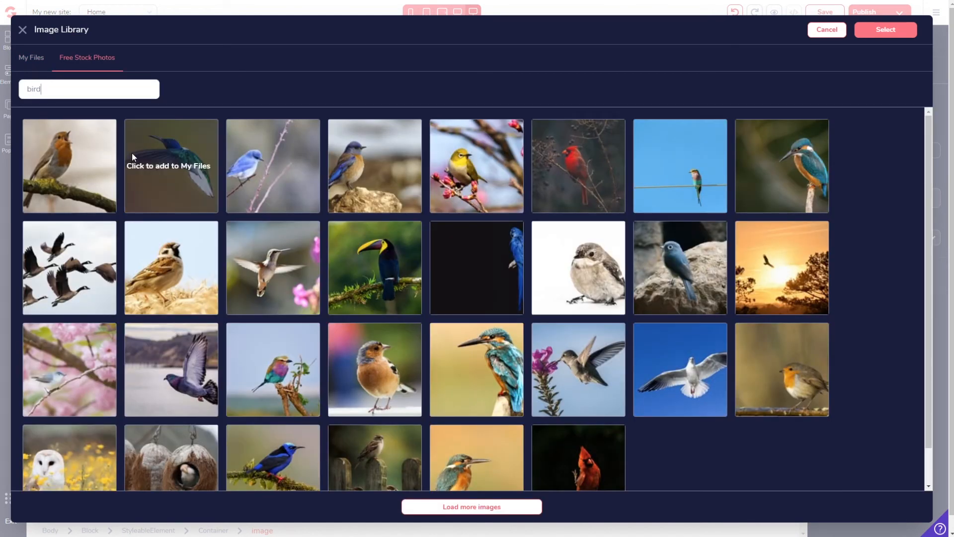
click(477, 370)
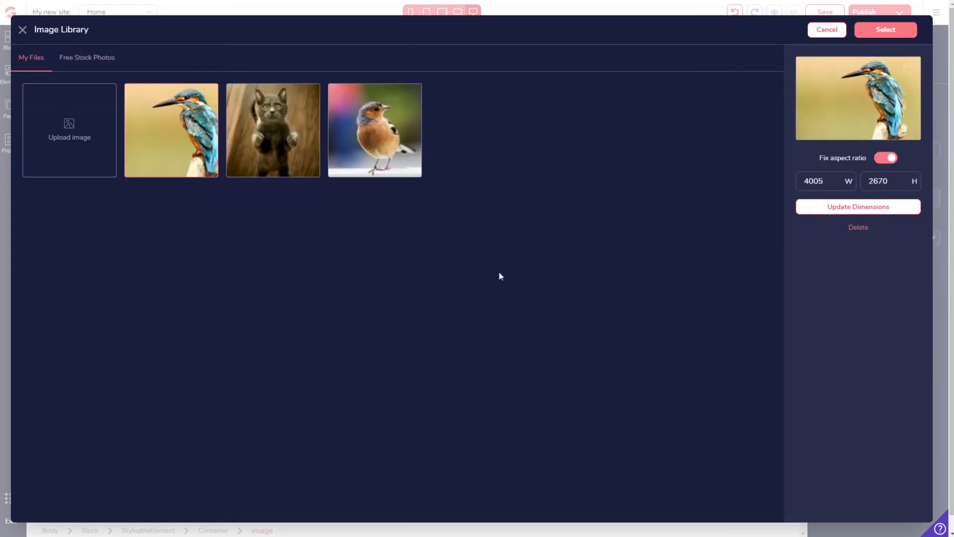
Step: Add the stock photos of the flying pigeon and the white owl among yellow flowers to My Files
click(98, 115)
click(492, 369)
click(88, 58)
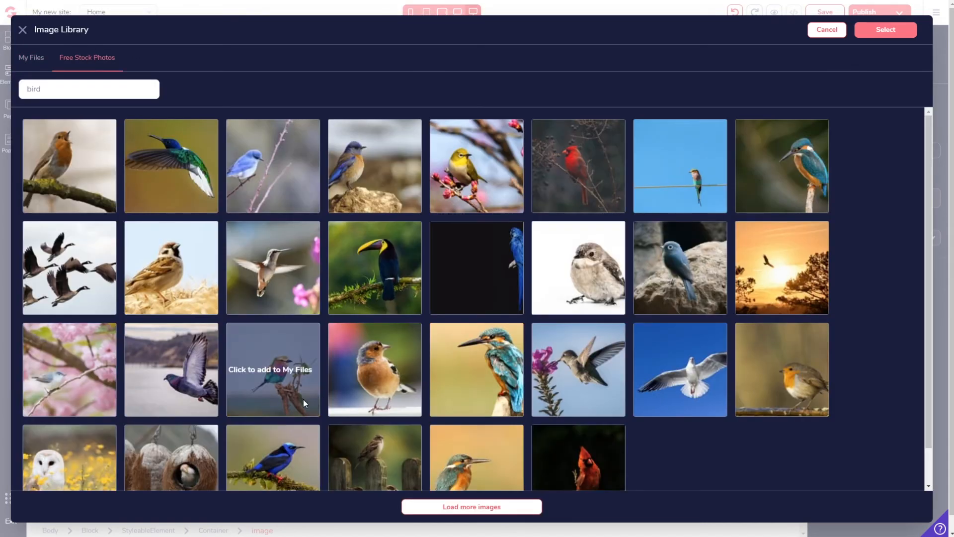
click(179, 356)
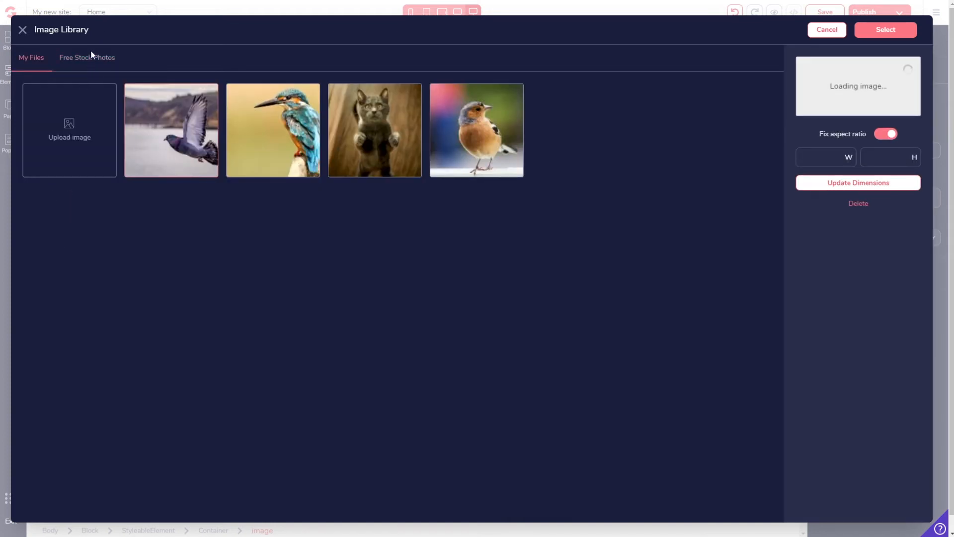
click(90, 57)
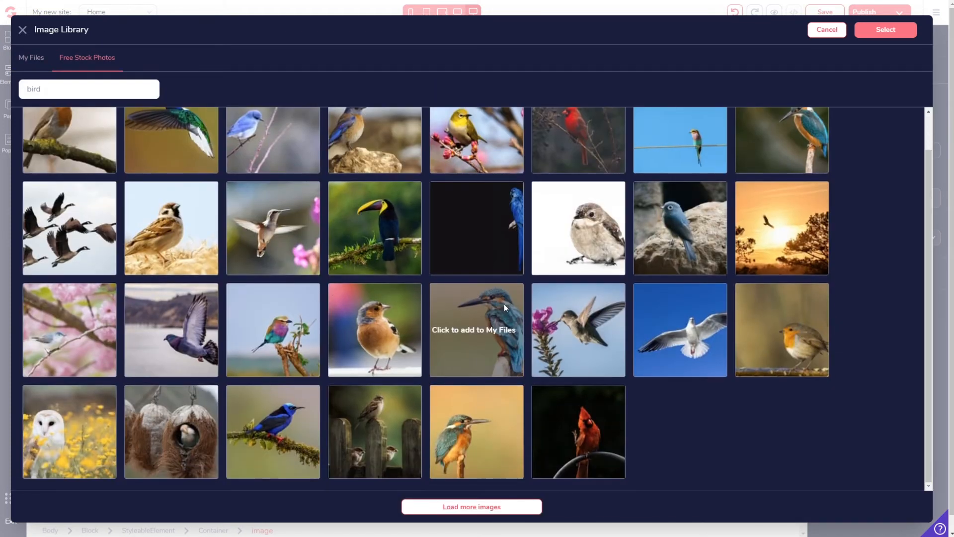
click(74, 431)
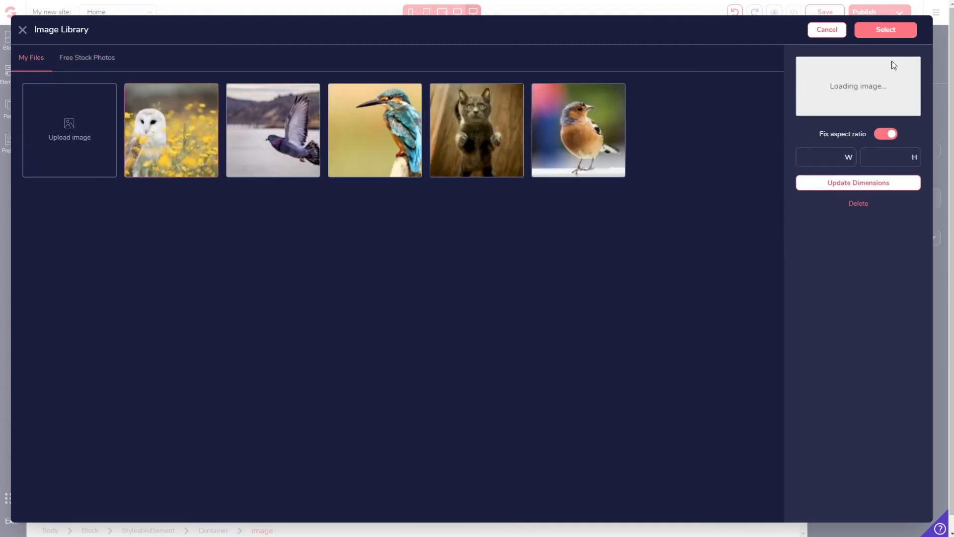
Step: Set the white owl photo as the Feature 1 image and apply the update
click(178, 130)
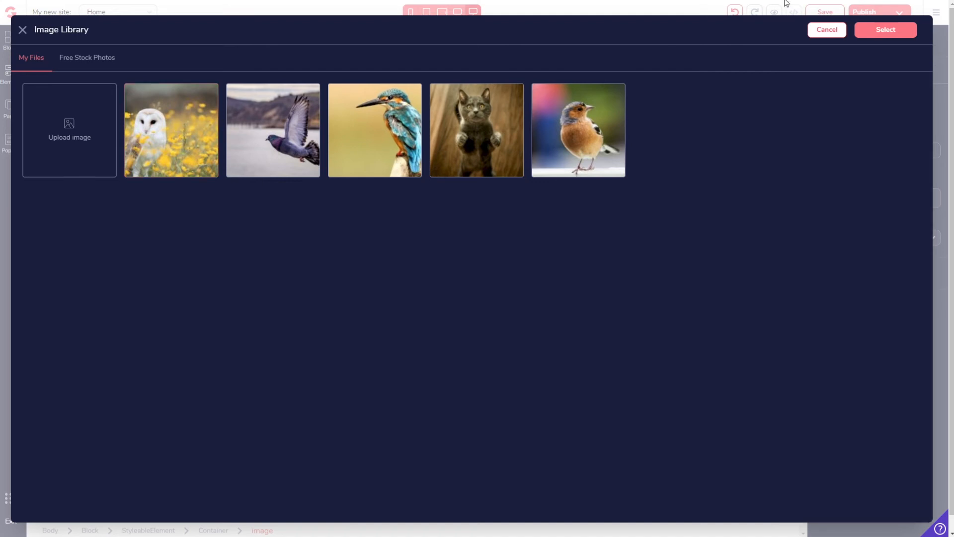
click(886, 30)
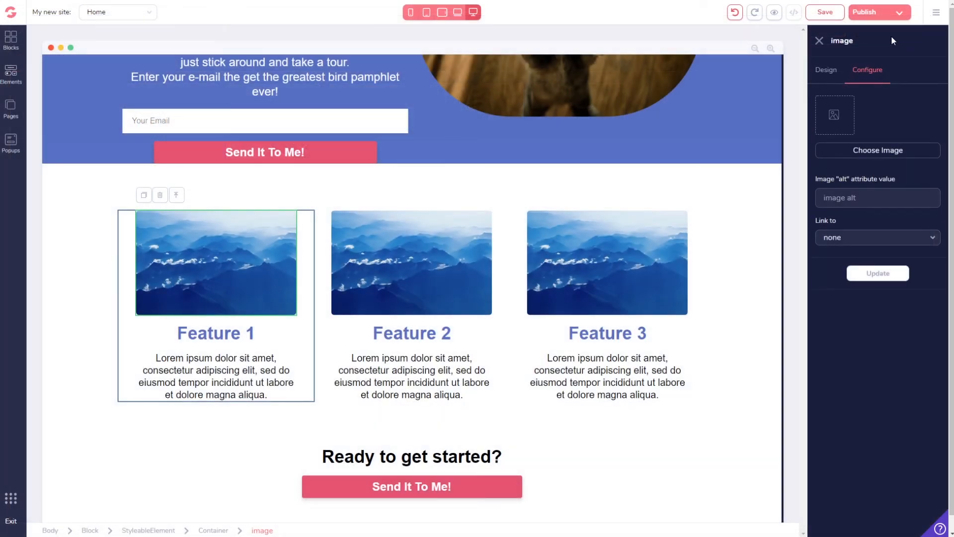
click(865, 151)
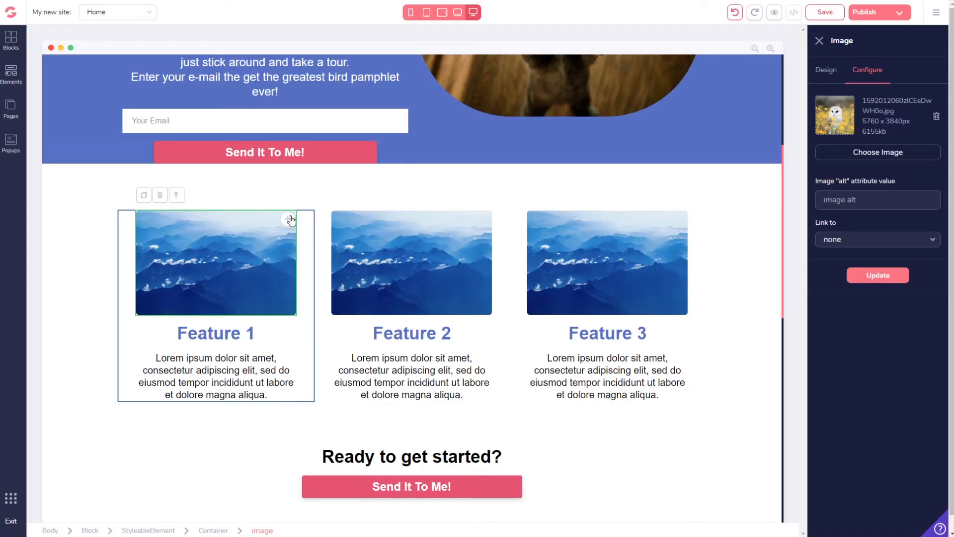
click(883, 275)
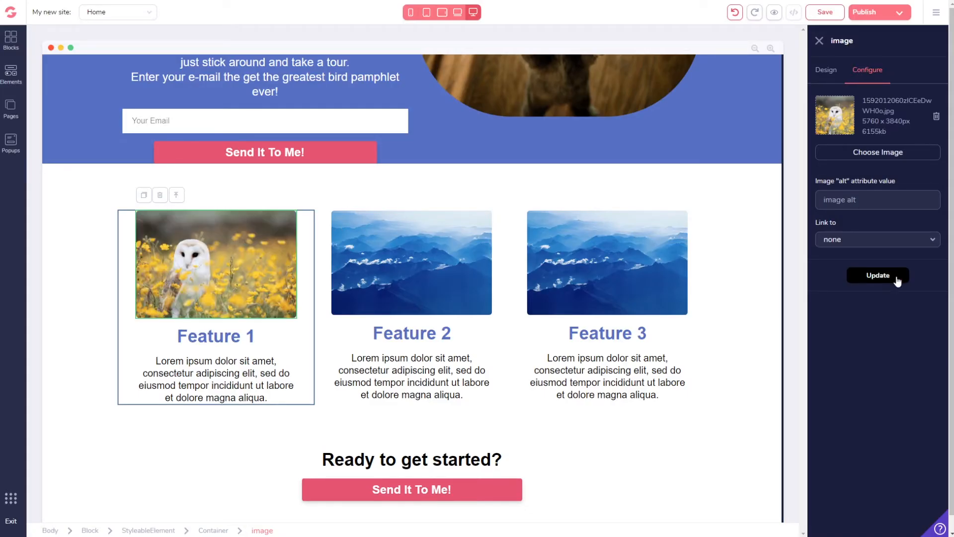
Step: Replace the Feature 2 image with the flying pigeon photo from My Files and apply the update
click(399, 255)
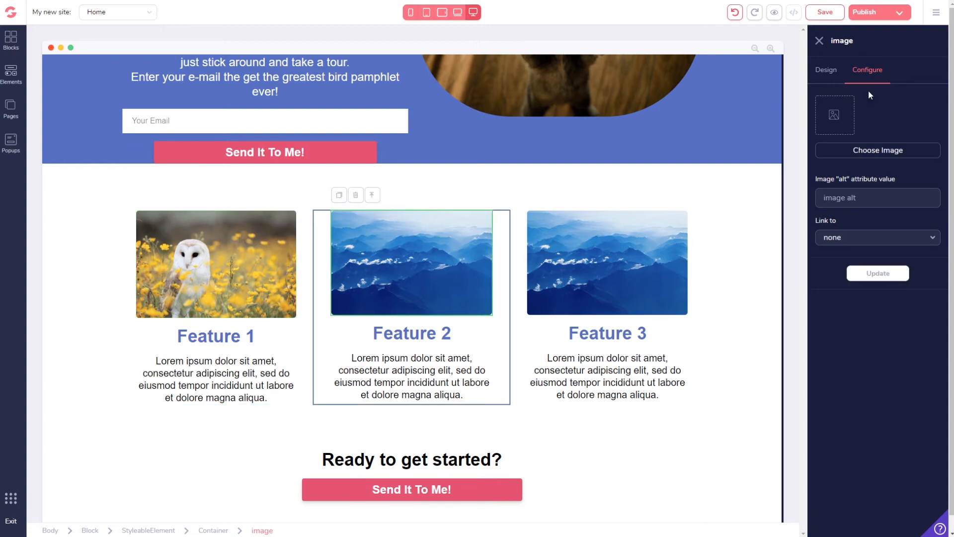
click(880, 153)
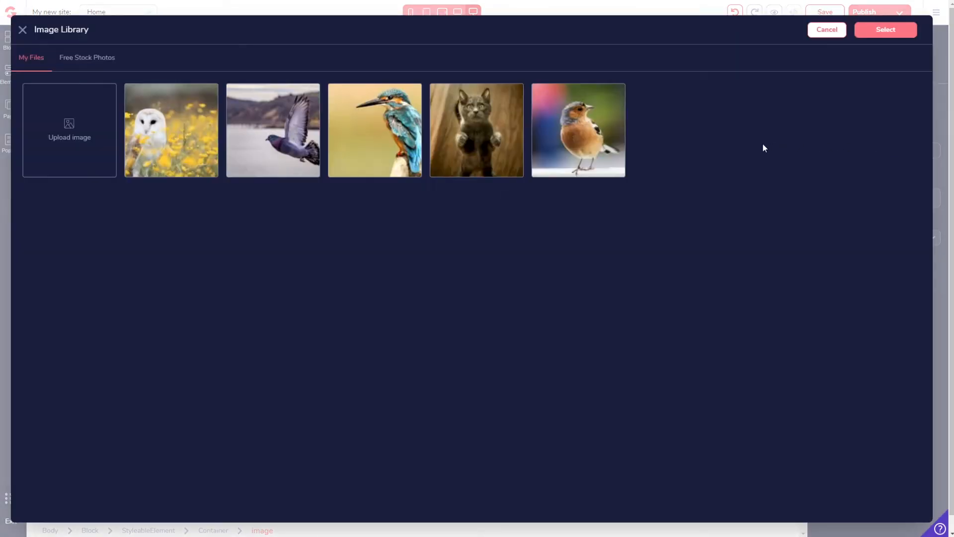
click(294, 135)
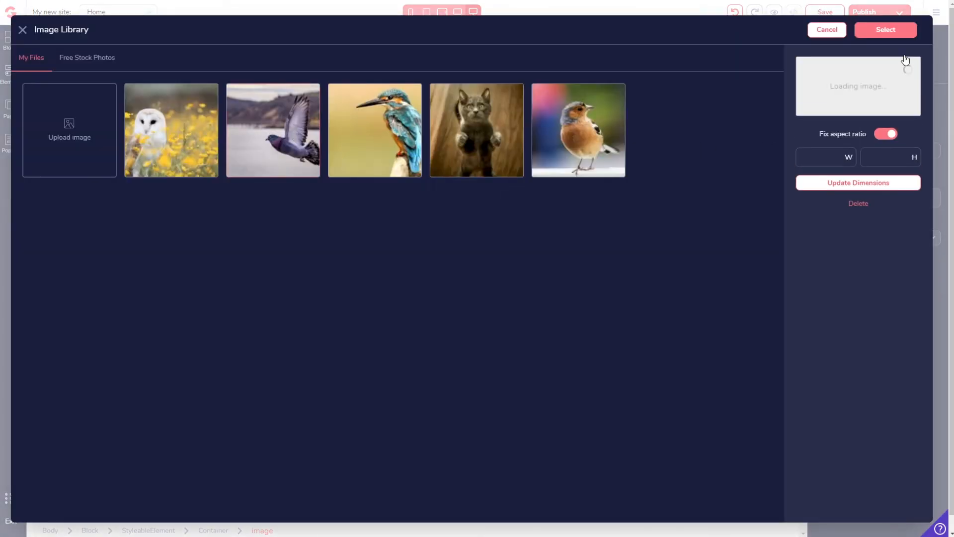
click(897, 32)
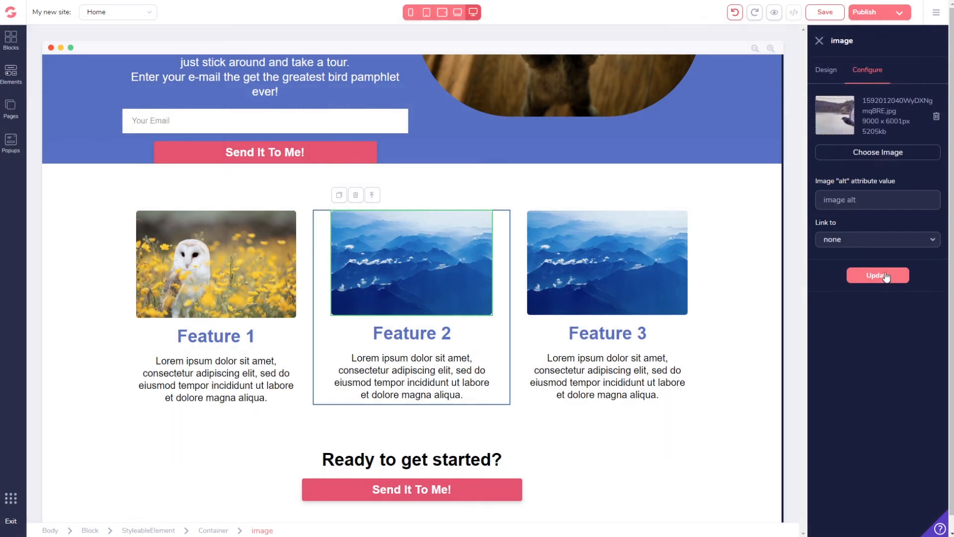
click(875, 279)
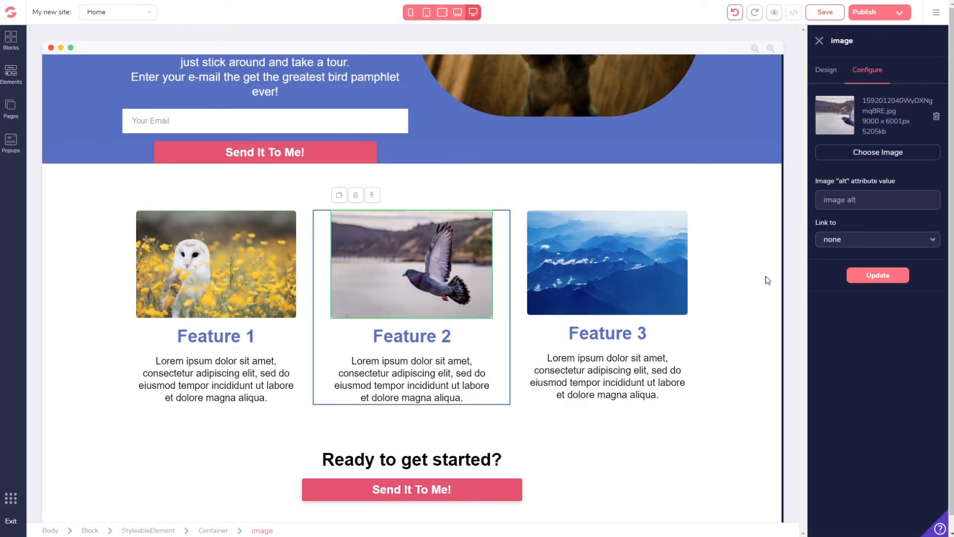
Step: Replace the Feature 3 image with the kingfisher photo from My Files and apply the update
click(567, 270)
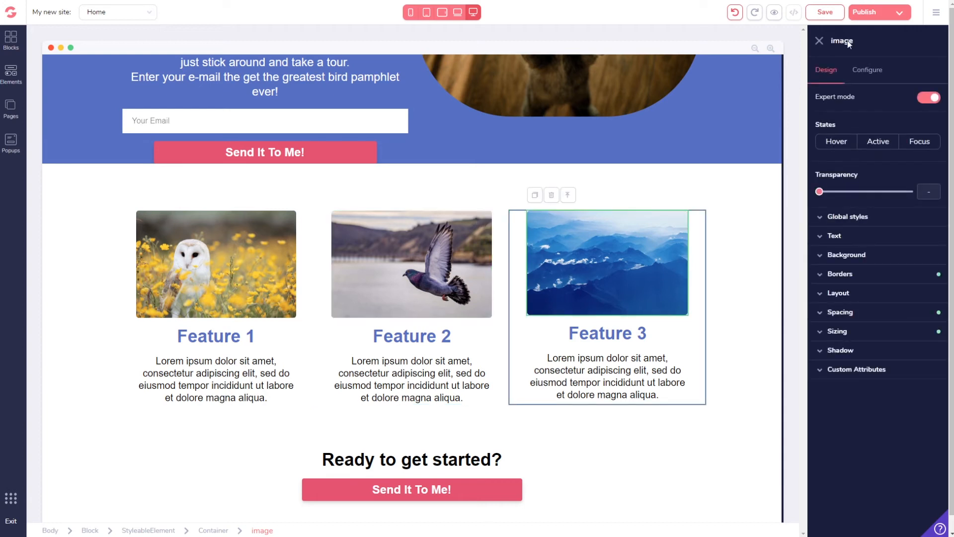
click(877, 71)
click(874, 150)
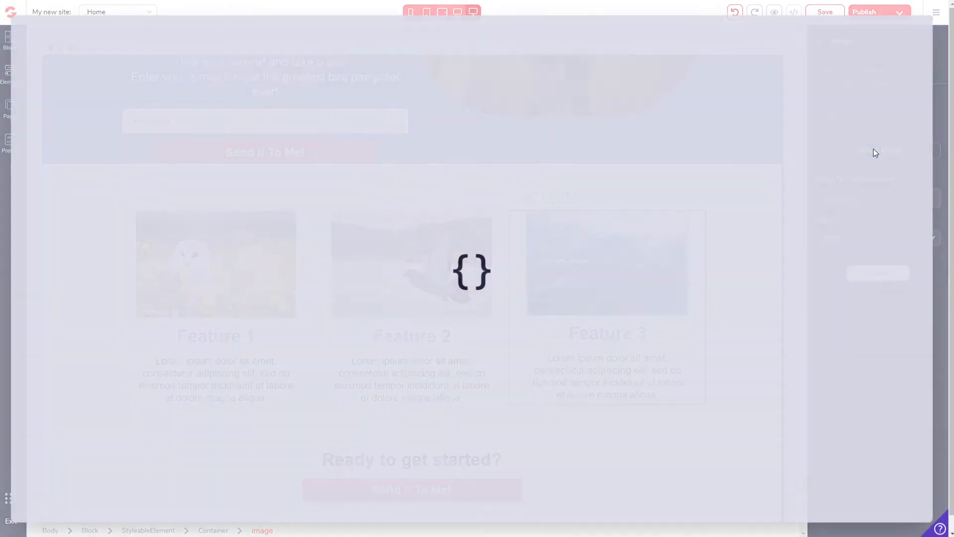
click(393, 128)
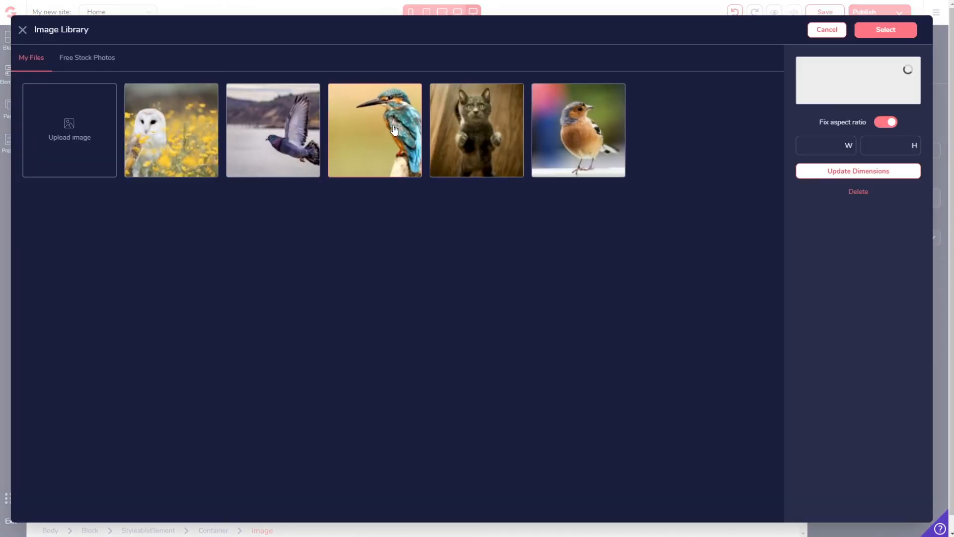
click(891, 32)
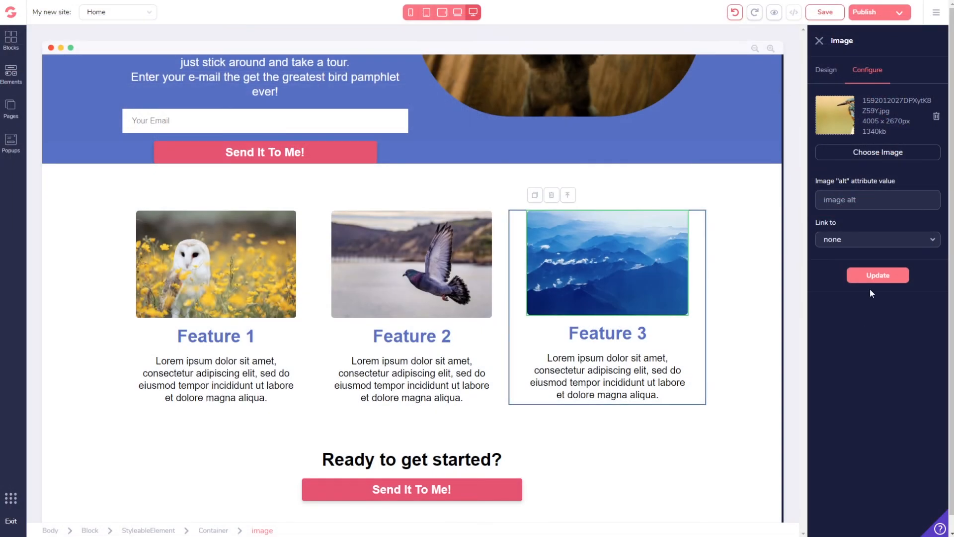
click(876, 275)
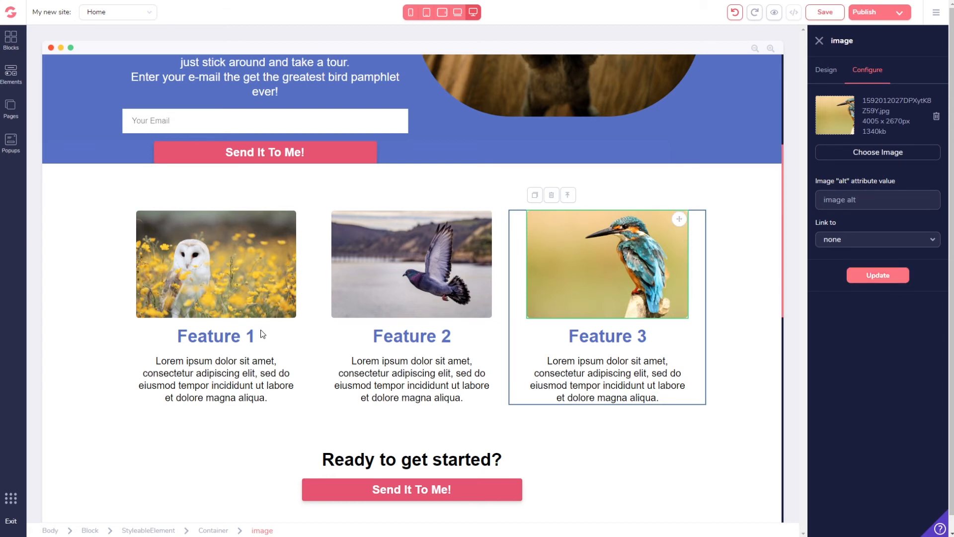
Step: Replace the placeholder paragraph under Feature 1 with "Beautiful white owls!"
click(219, 333)
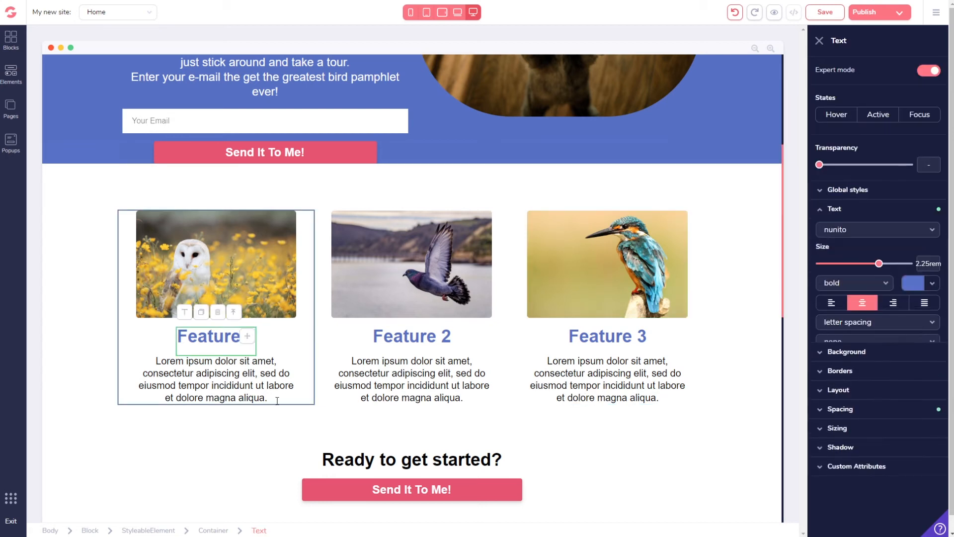
click(232, 385)
drag(269, 397, 146, 361)
text(Beautiful)
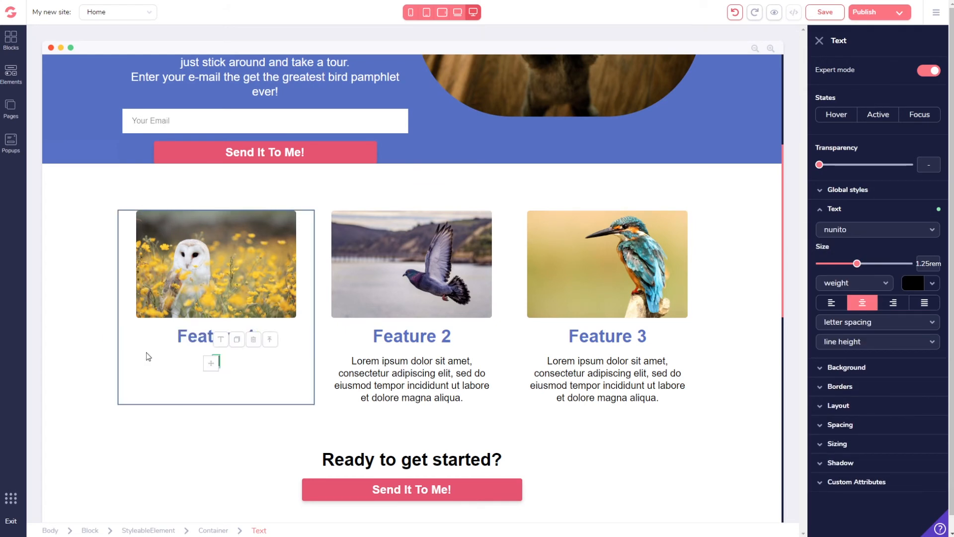
text( whi)
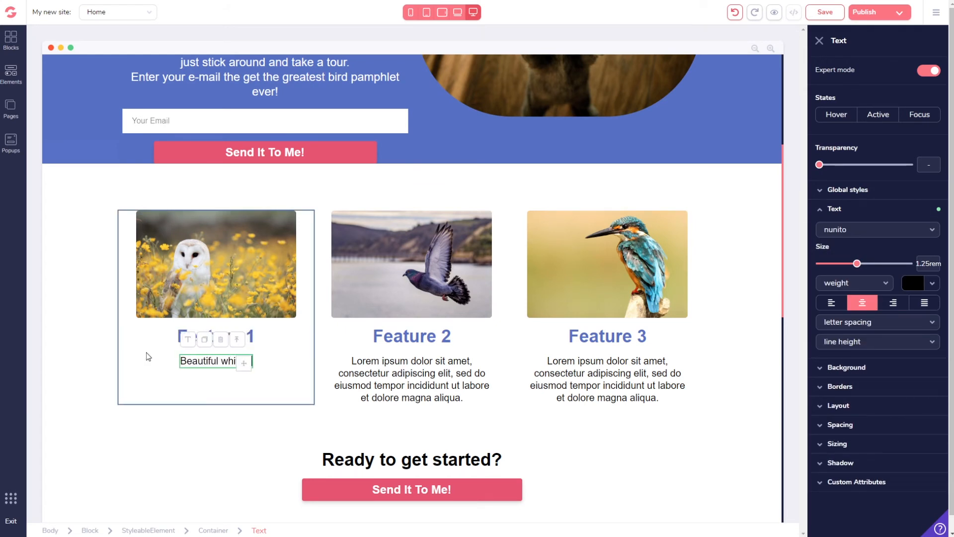
text(te owls!)
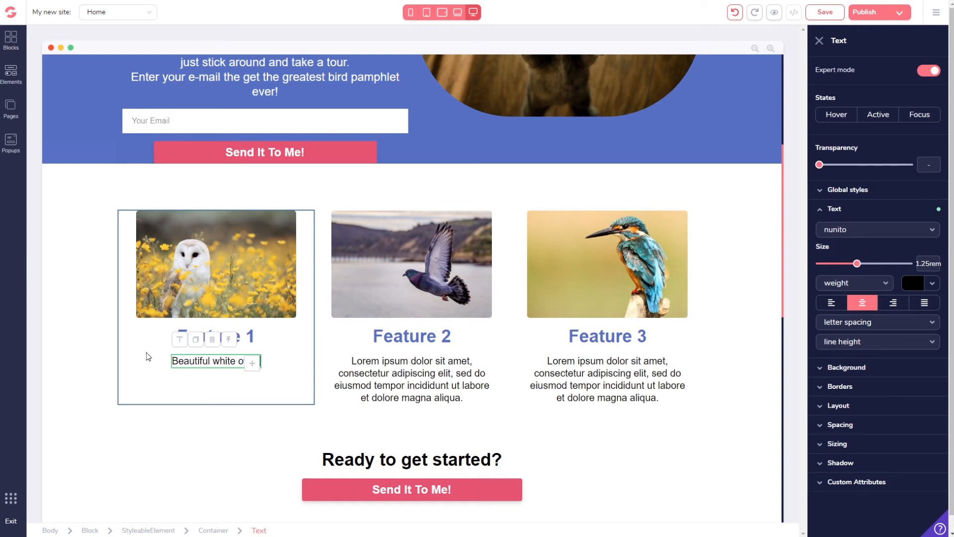
Step: Replace the placeholder paragraph under Feature 2 with "Great birds in flight!"
click(407, 410)
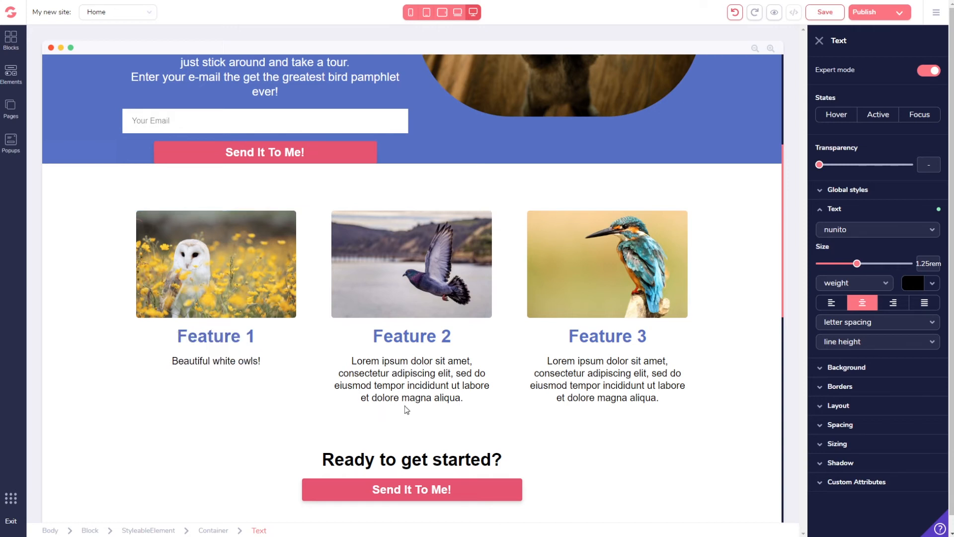
double_click(436, 398)
click(469, 398)
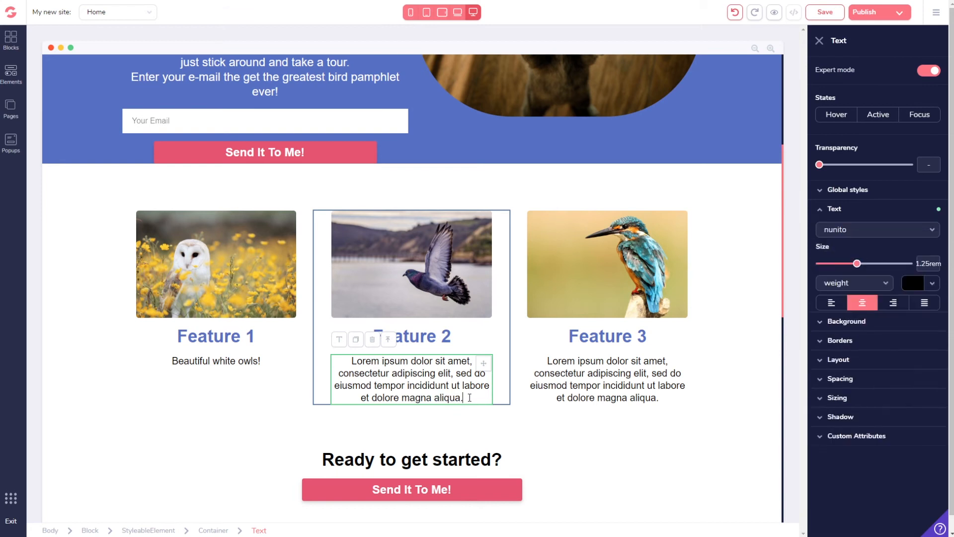
drag(469, 398, 342, 363)
key(BackSpace)
text(G)
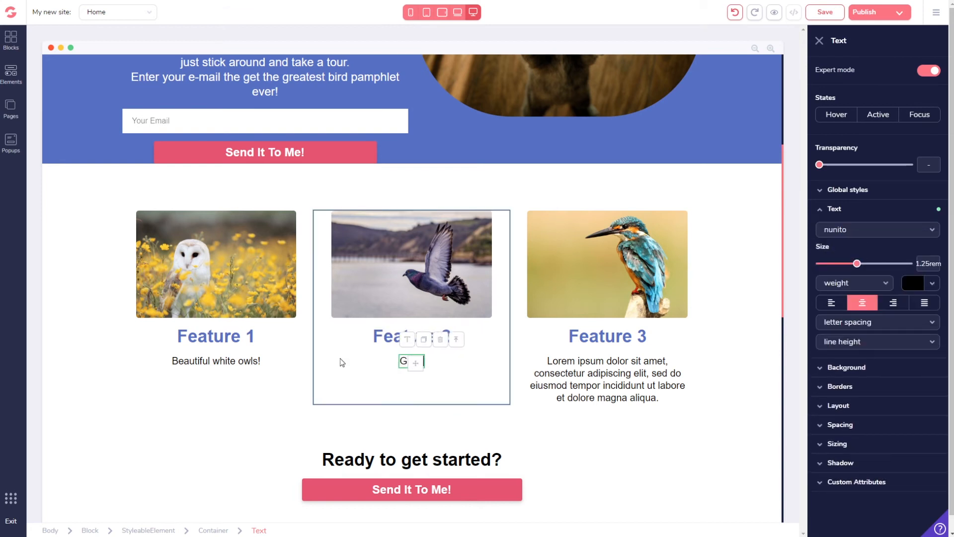
text(reat birds in fl)
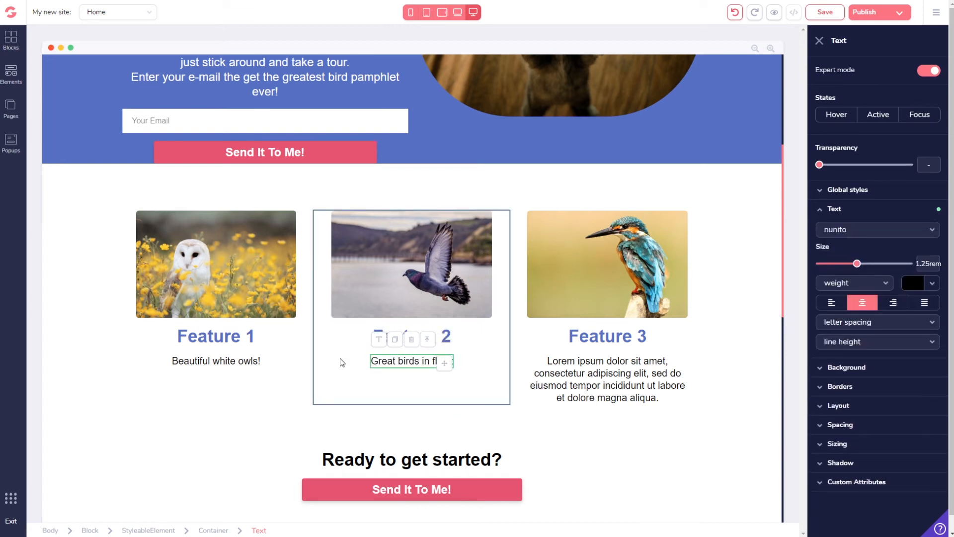
text(ight!)
Step: Replace the placeholder paragraph under Feature 3 with "Super colourfull birds!"
click(622, 383)
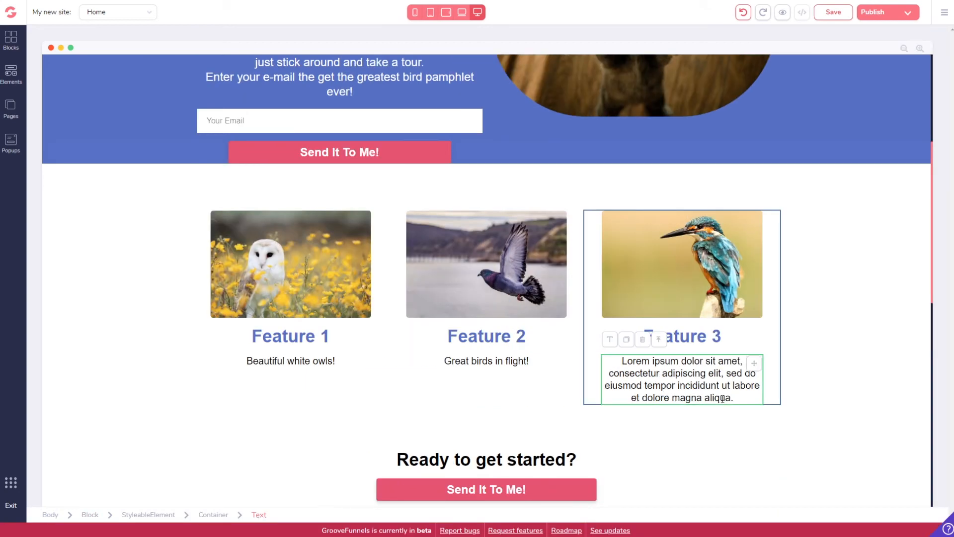
drag(741, 398, 615, 359)
text(S)
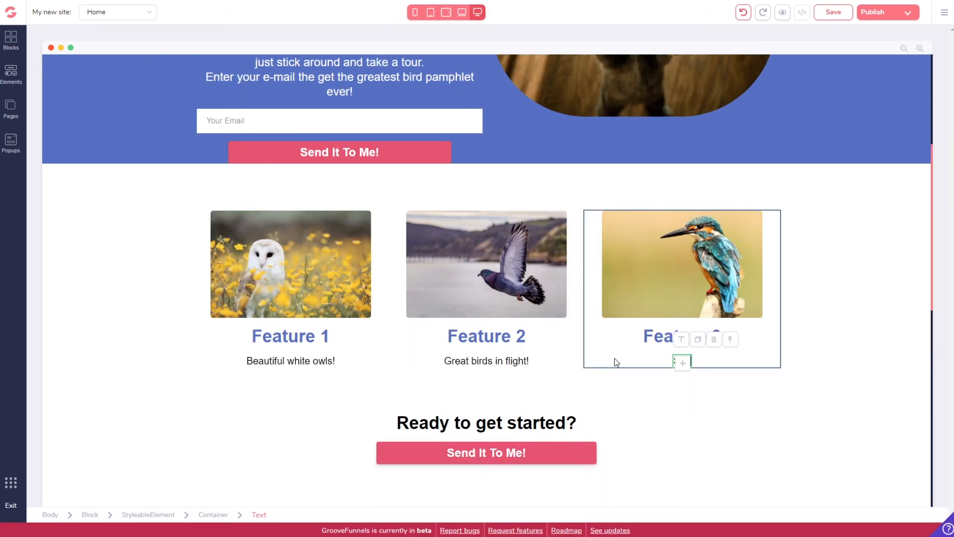
text(uper colourfull birds!)
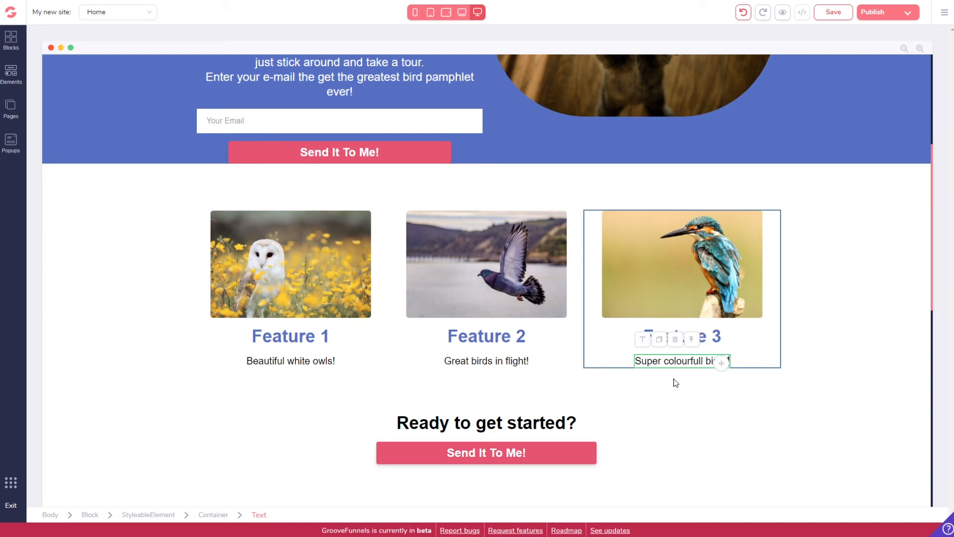
Step: Correct the text under Feature 3 to read "Super colorful birds!"
key(BackSpace)
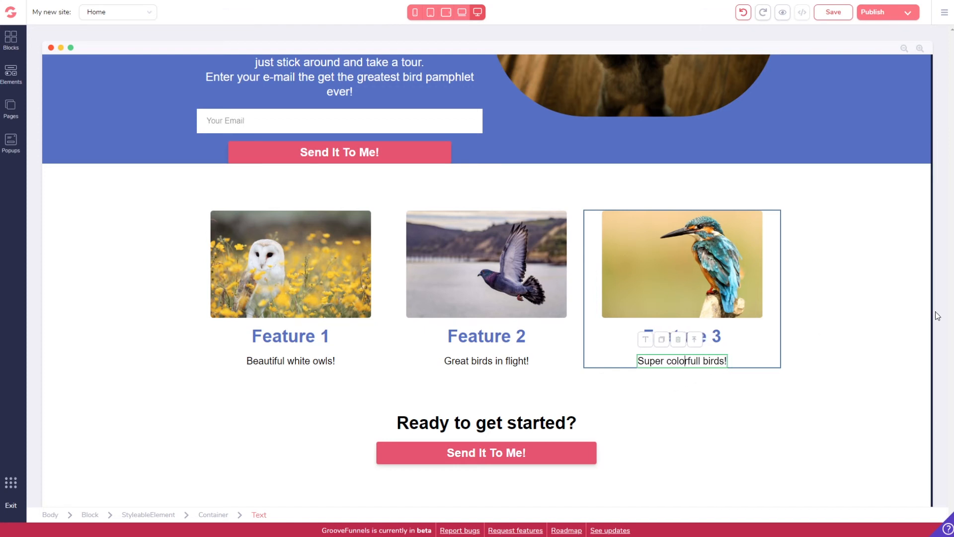
key(Delete)
key(Right)
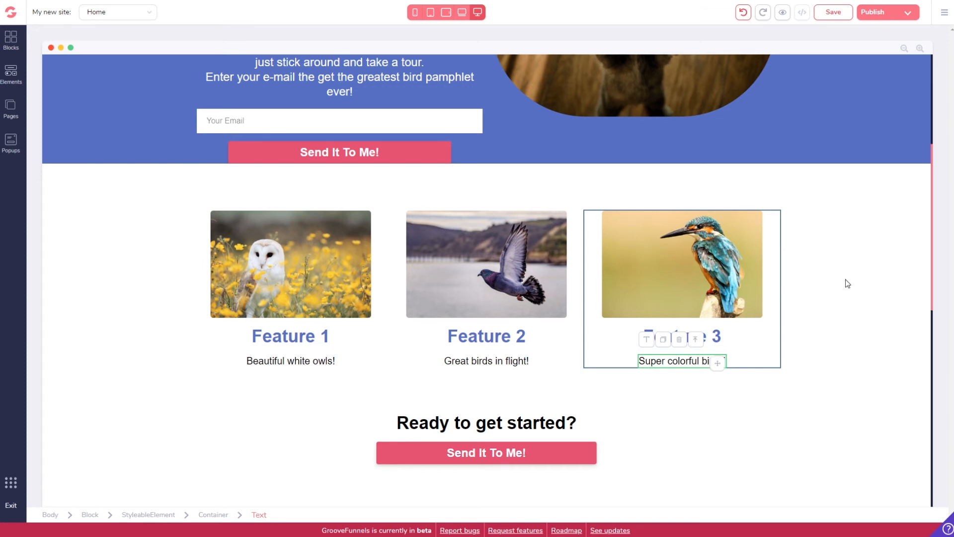
scroll(746, 435, down, 1)
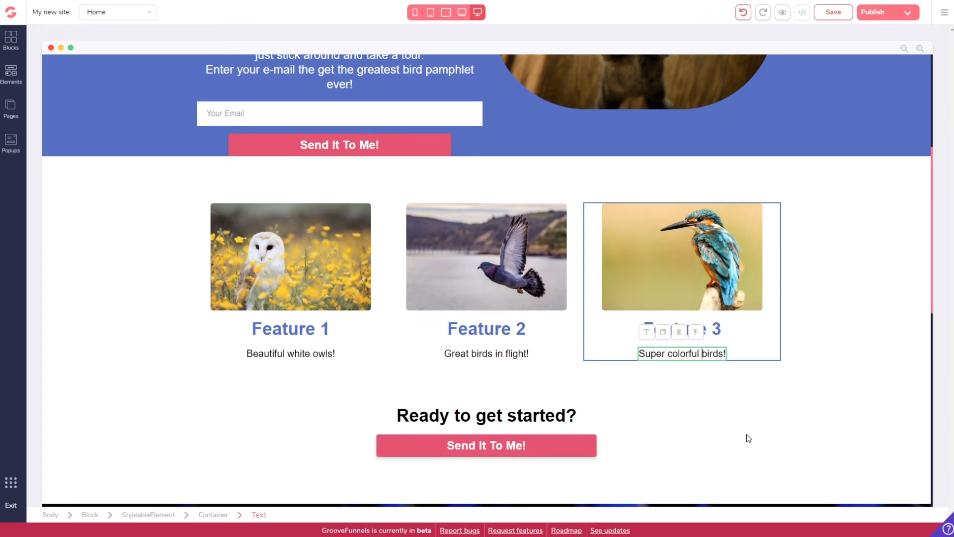
Step: Save the site and preview the page from the header to the feature section
scroll(747, 431, up, 5)
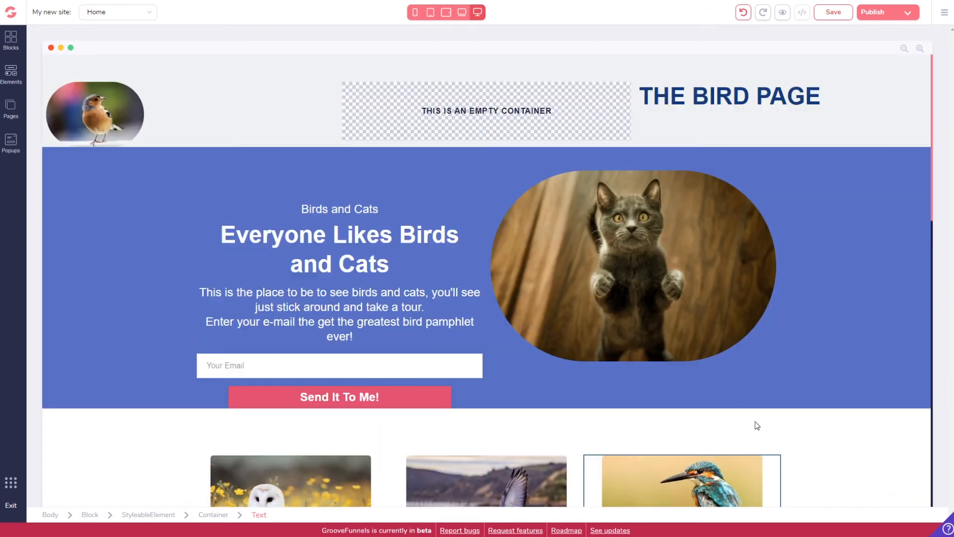
click(833, 12)
click(783, 12)
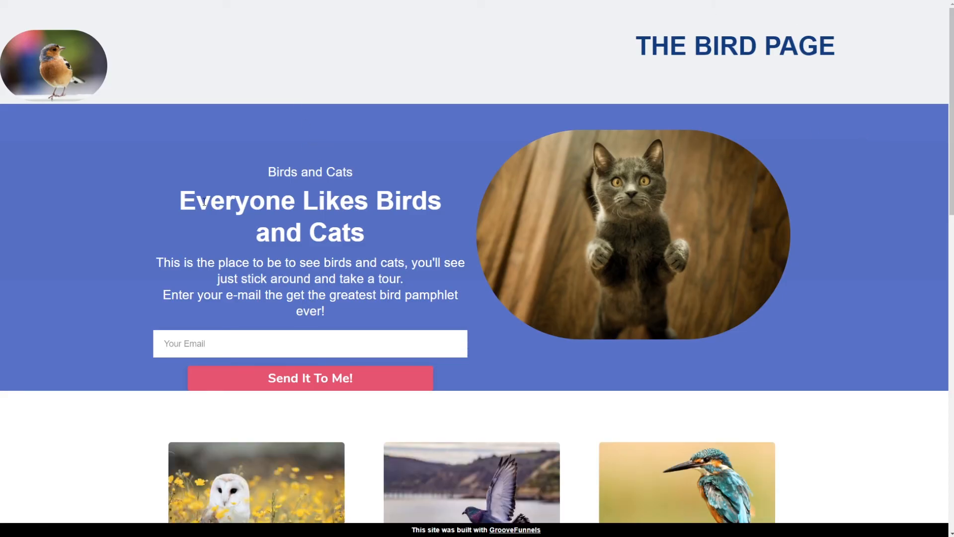
scroll(223, 238, down, 5)
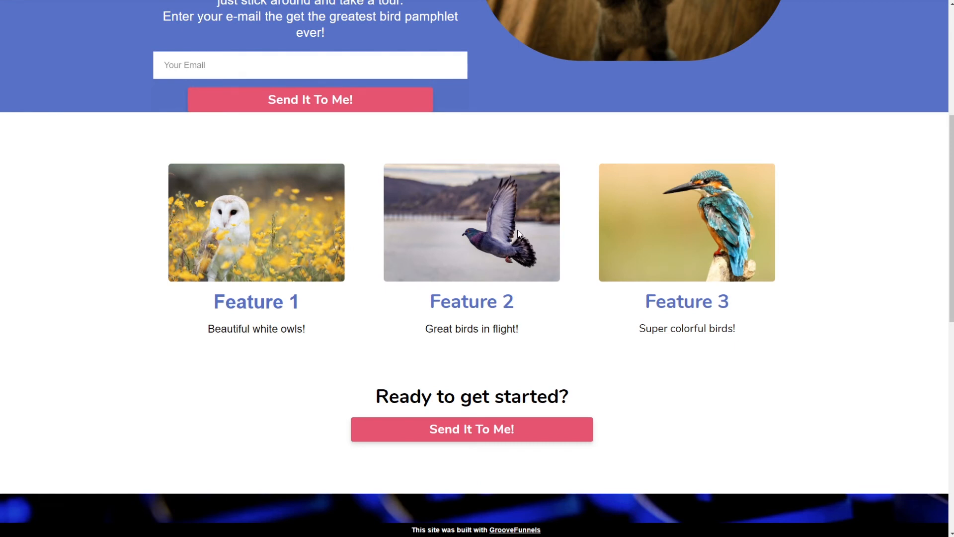
scroll(291, 273, up, 5)
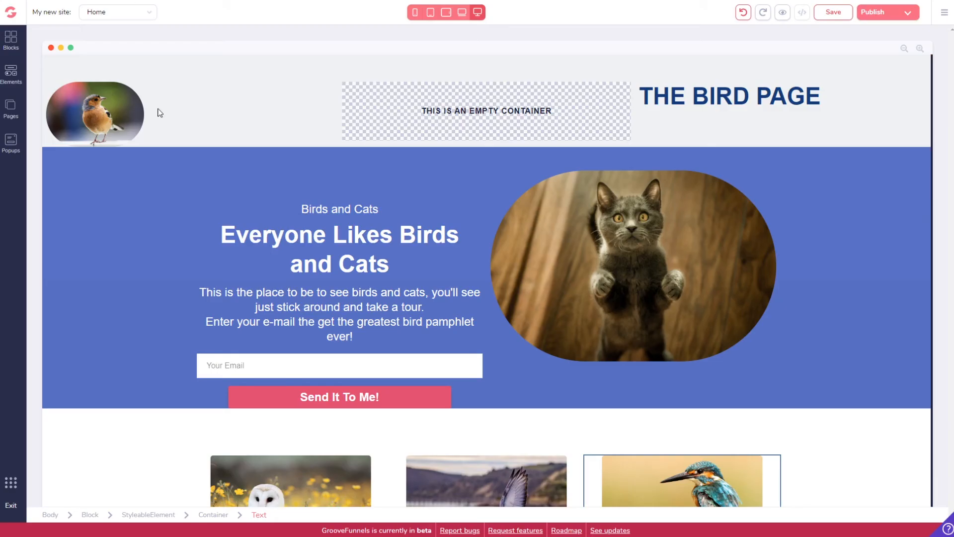
Step: Set the link type of the Feature 1 owl image to URL
scroll(239, 171, down, 4)
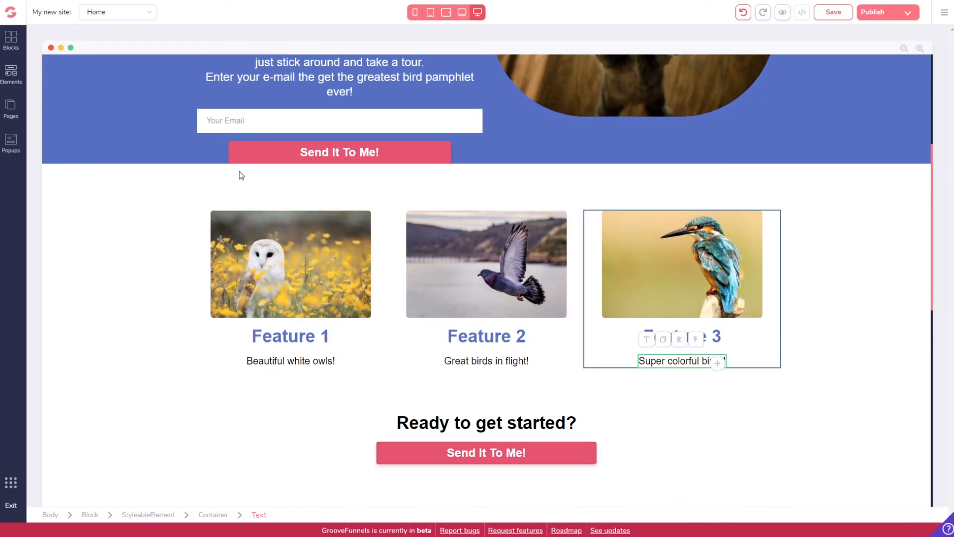
click(256, 262)
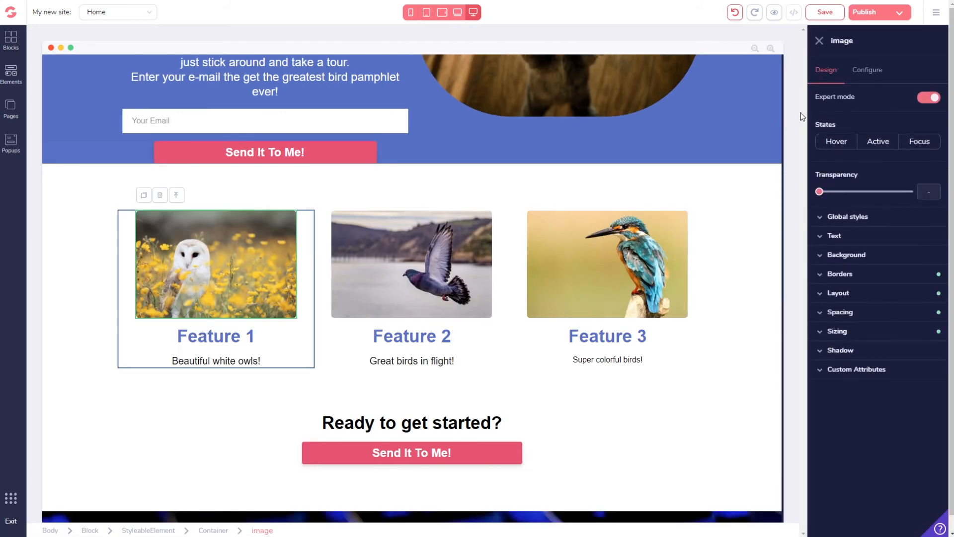
click(870, 74)
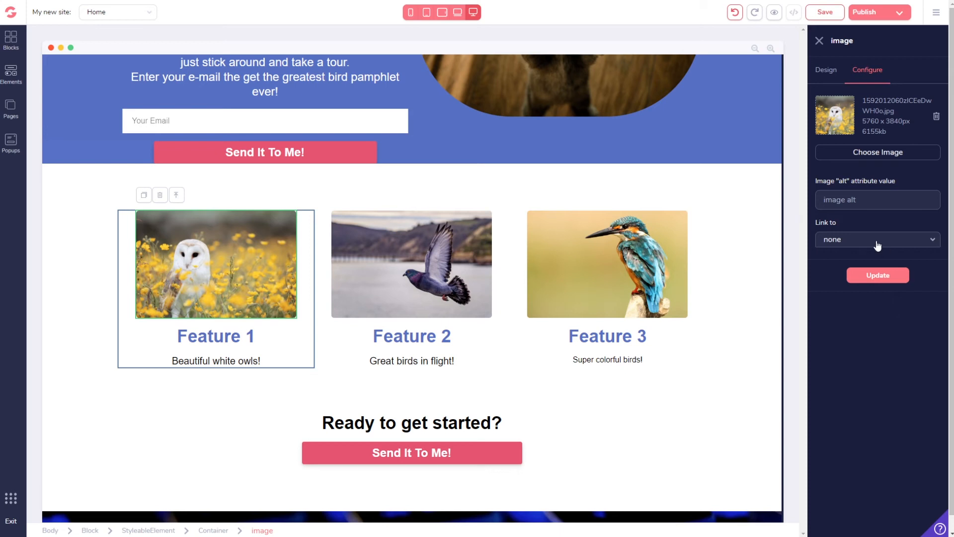
click(825, 239)
click(832, 316)
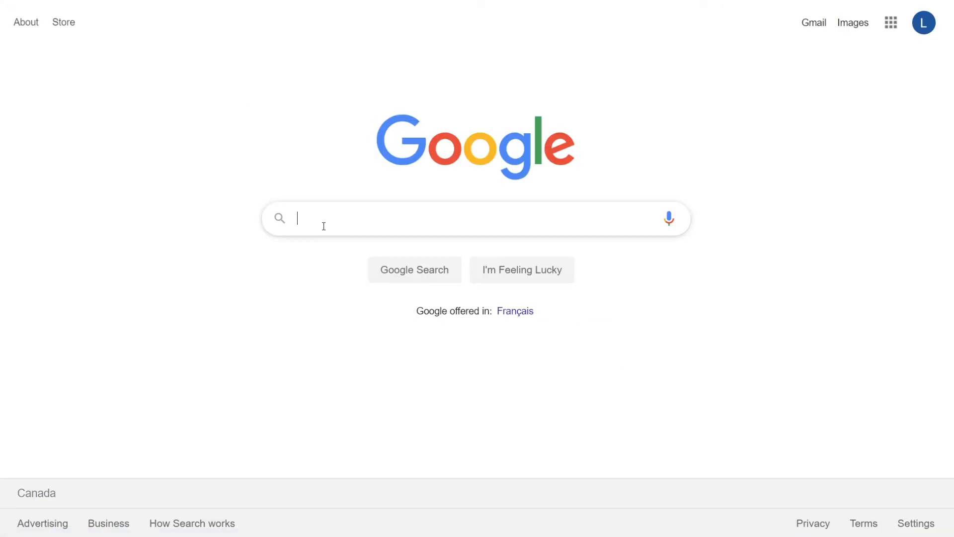
Step: Switch to Google and search for "owls" to get a results page address for the image link
click(327, 223)
text(powls)
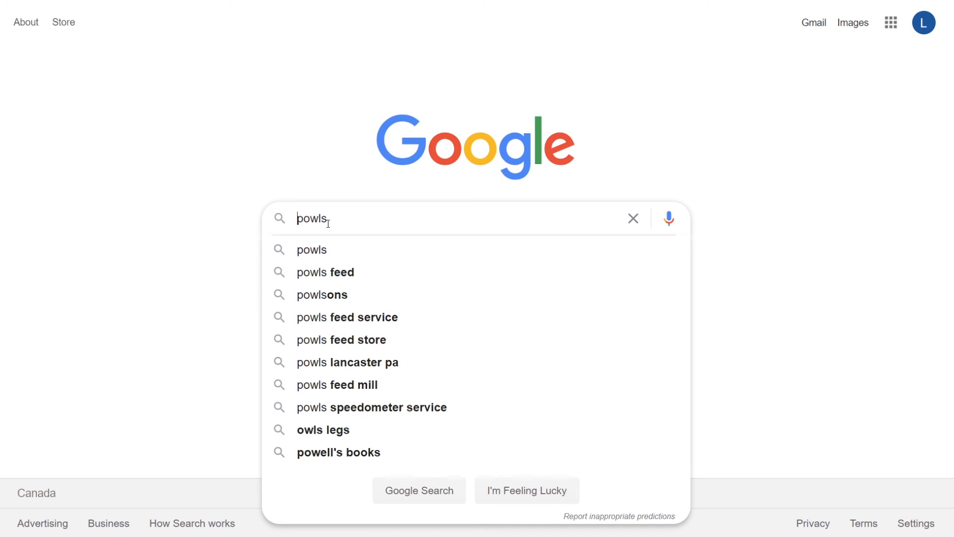
key(Delete)
key(Return)
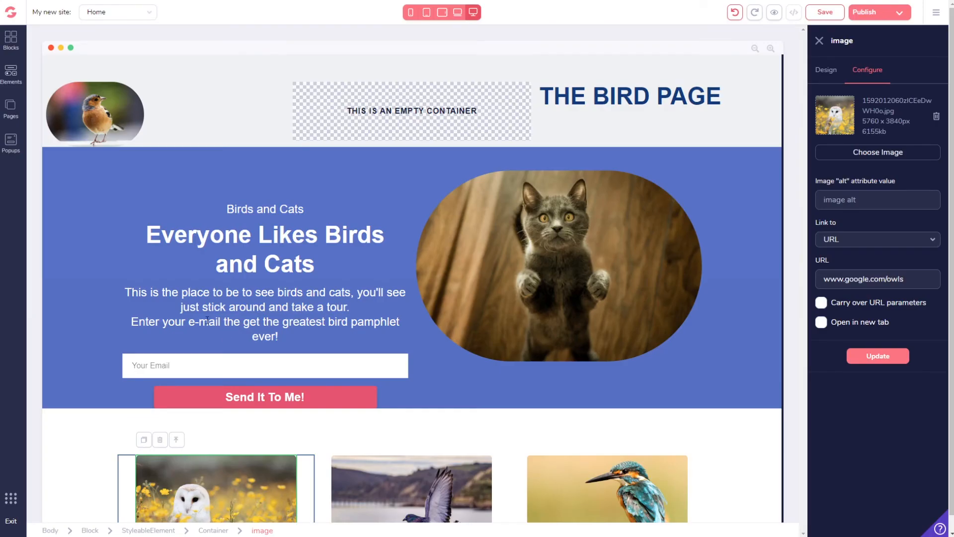
Step: Replace the owl image's link with the copied Google search URL, set it to open in a new tab, and apply the update
scroll(208, 348, down, 3)
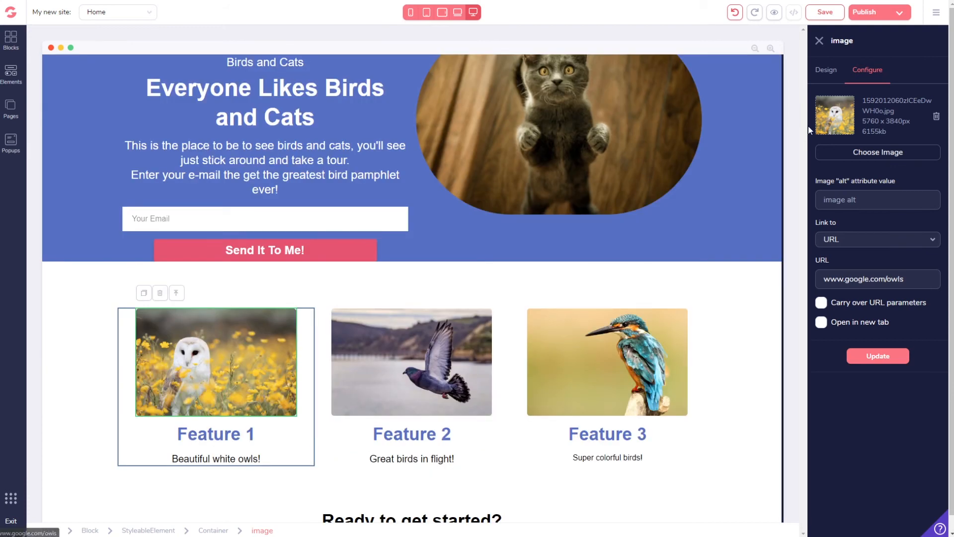
double_click(867, 280)
key(ctrl+a)
key(ctrl+v)
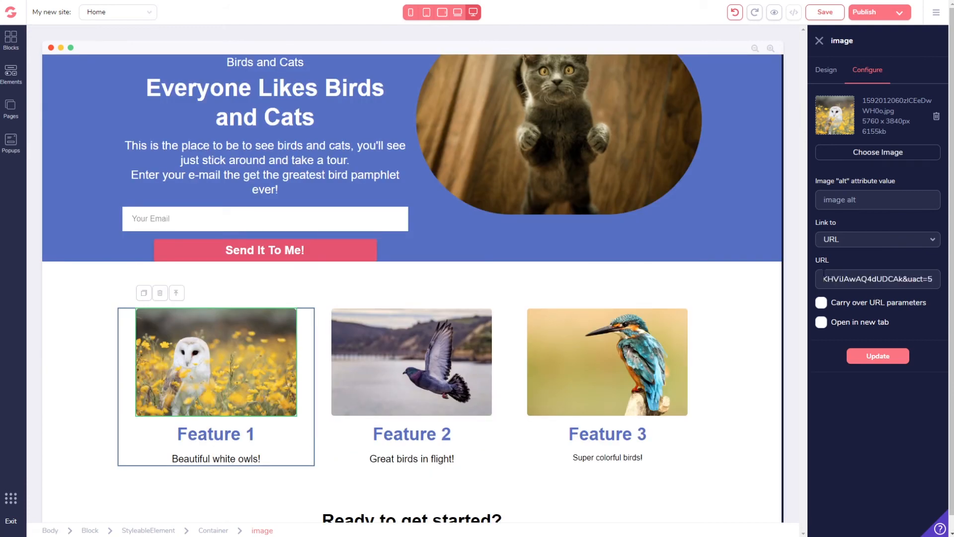
click(821, 322)
click(881, 356)
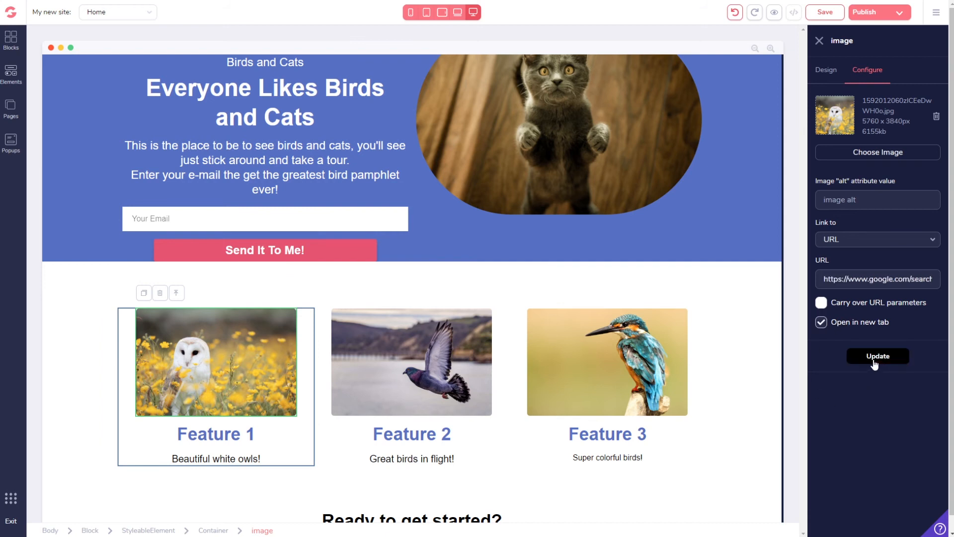
Step: Save the site and preview the page with the linked owl image
click(827, 15)
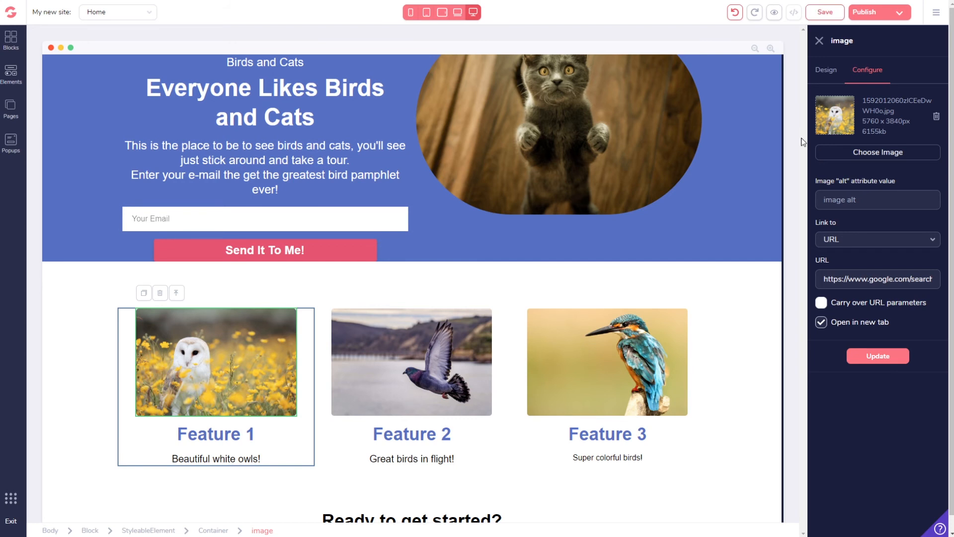
click(774, 13)
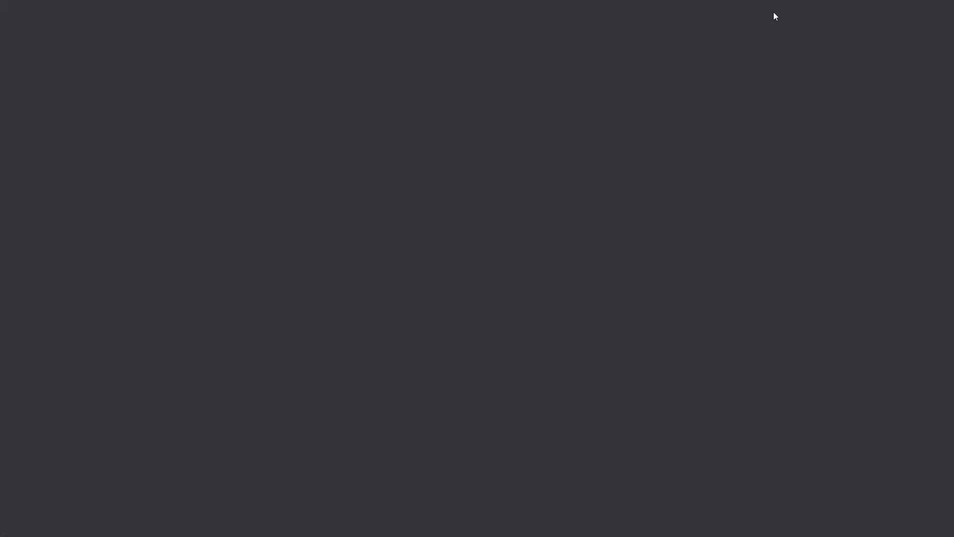
scroll(130, 249, down, 1)
scroll(131, 253, down, 1)
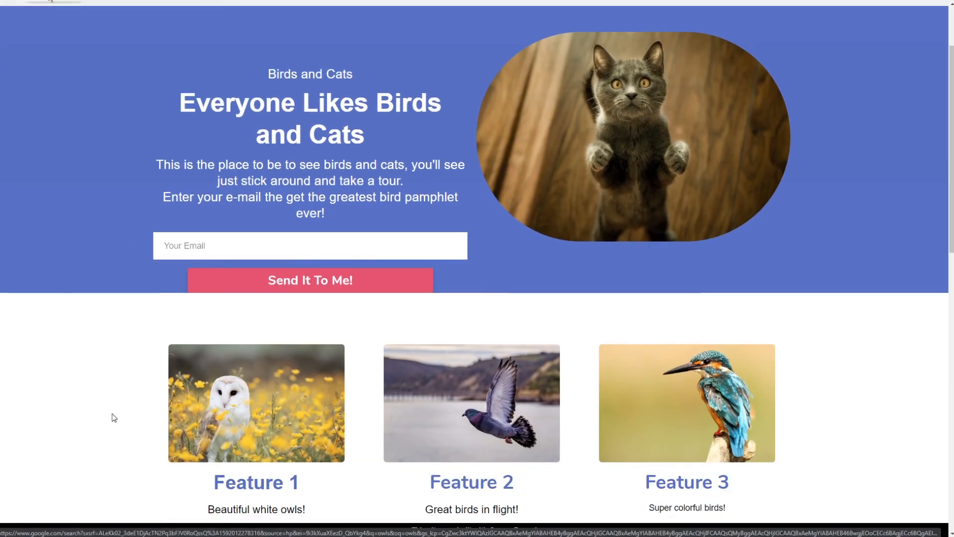
Step: Test the owl image's link in a new tab and look through the page it leads to
right_click(226, 398)
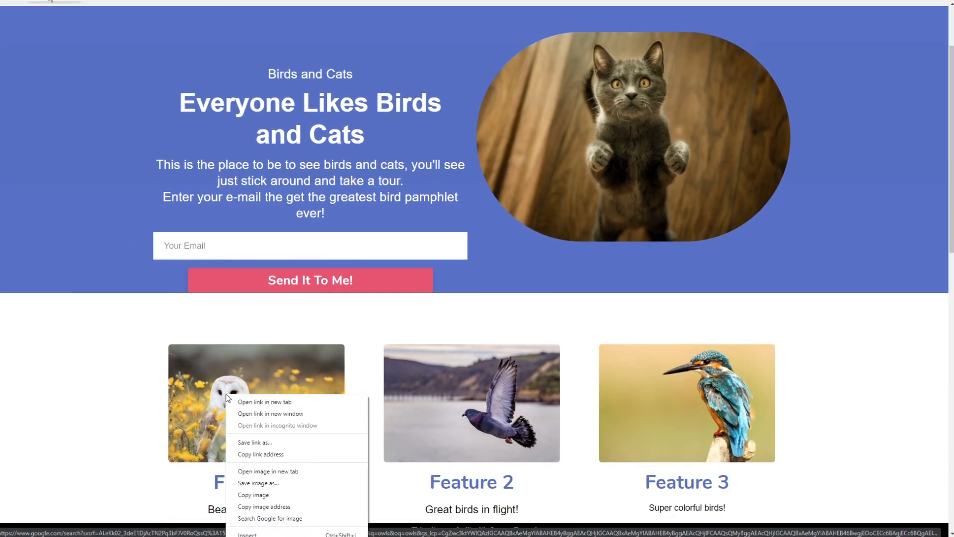
click(276, 405)
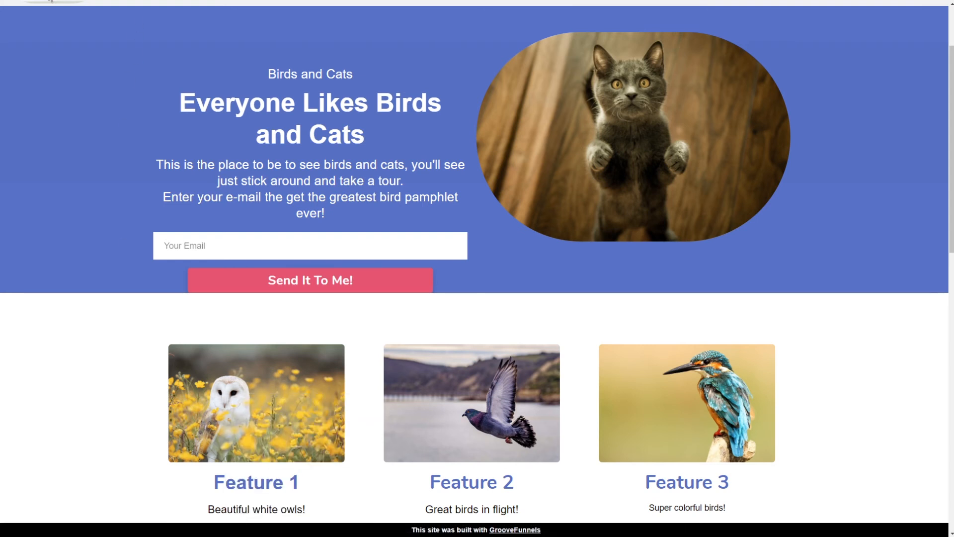
click(142, 0)
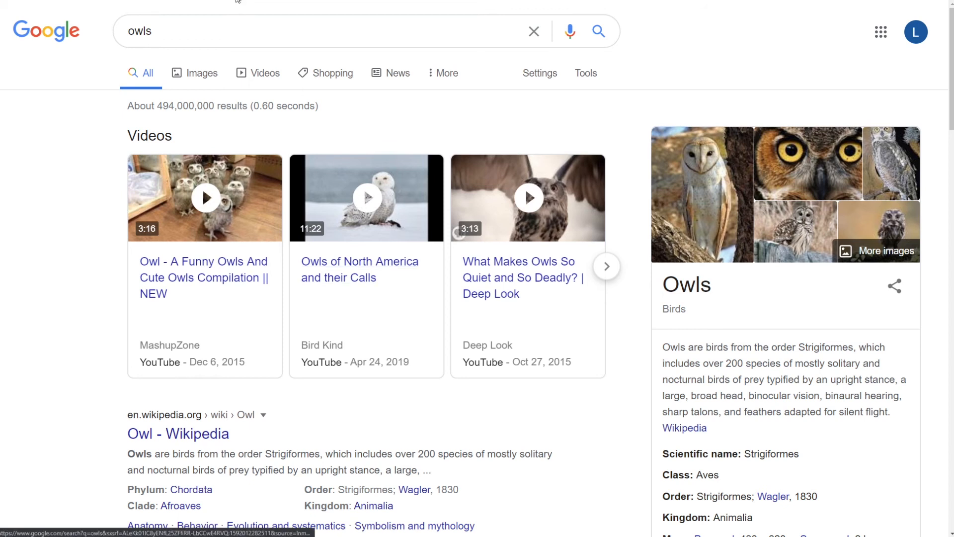
scroll(547, 164, down, 5)
scroll(535, 179, up, 5)
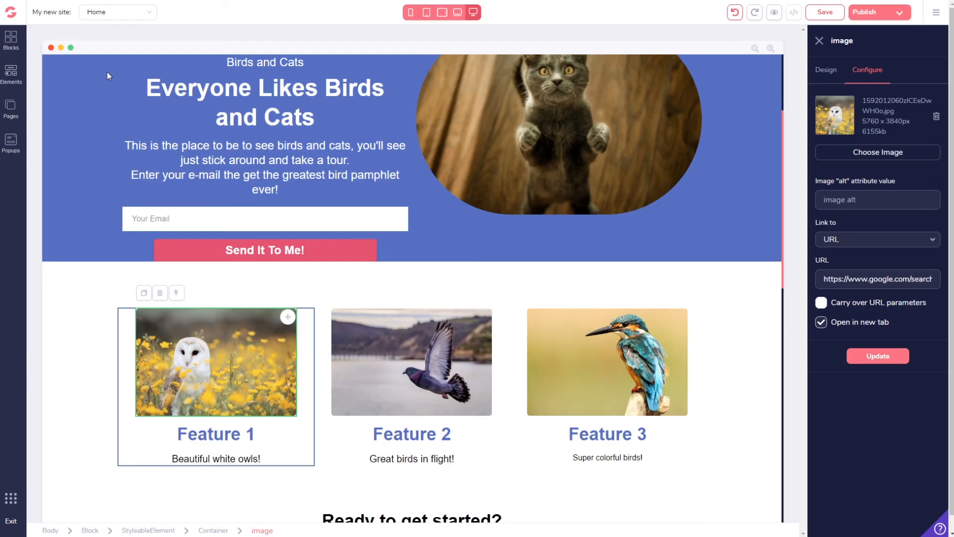
scroll(387, 151, up, 4)
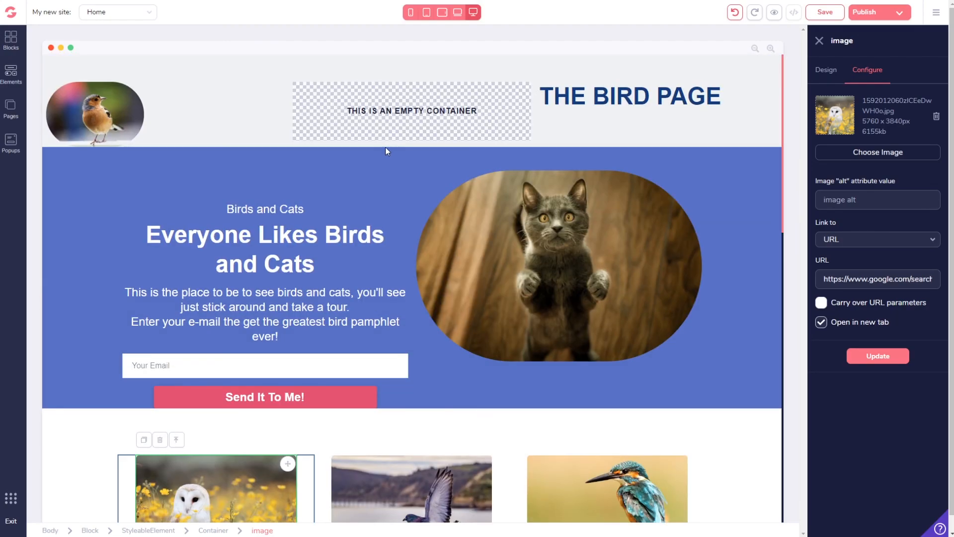
scroll(623, 379, down, 6)
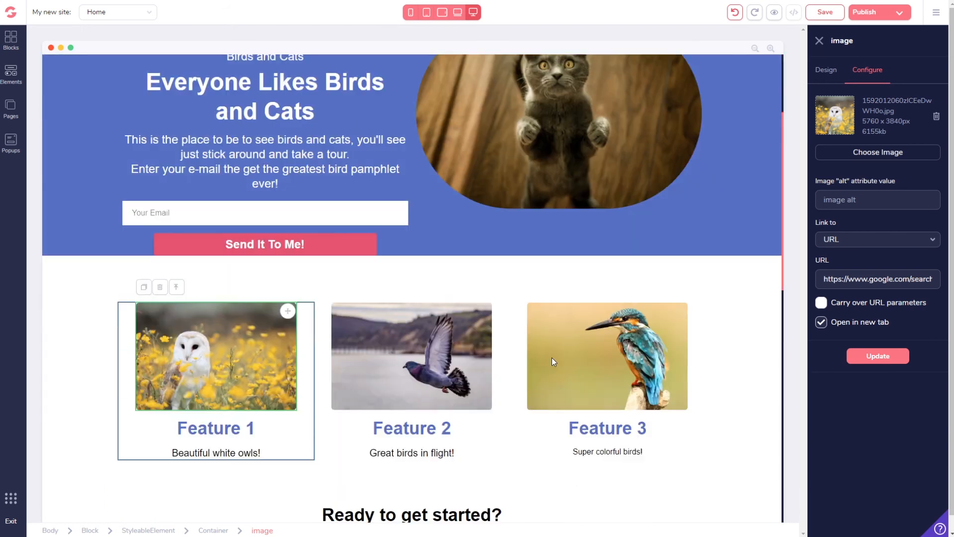
click(557, 371)
scroll(157, 282, up, 4)
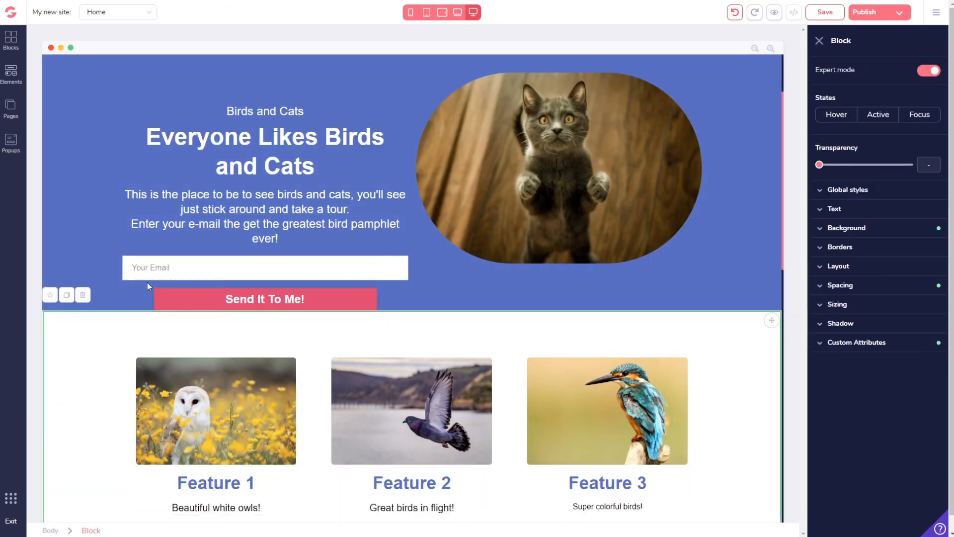
click(193, 265)
click(192, 264)
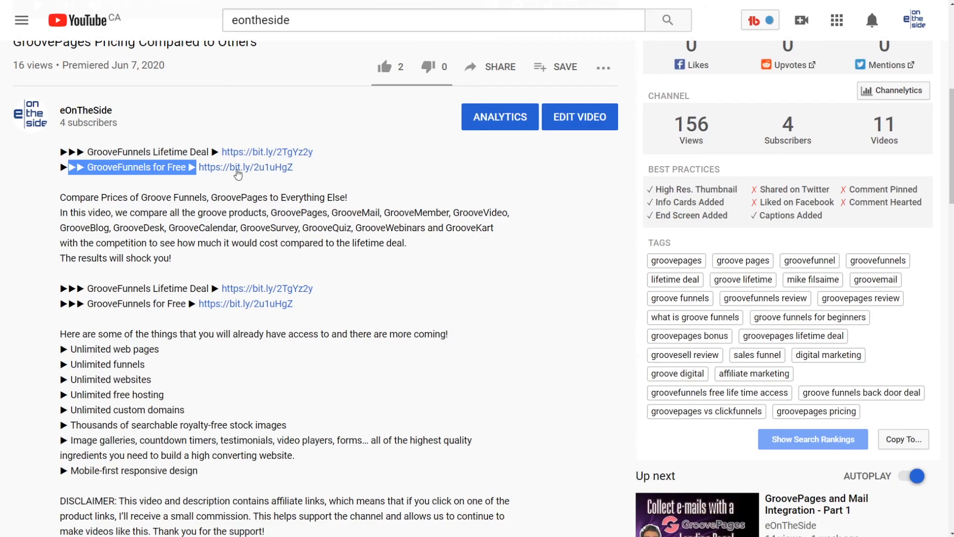
Step: Switch to the YouTube video description and highlight the "GrooveFunnels for Free" link line
click(192, 216)
drag(49, 163, 347, 178)
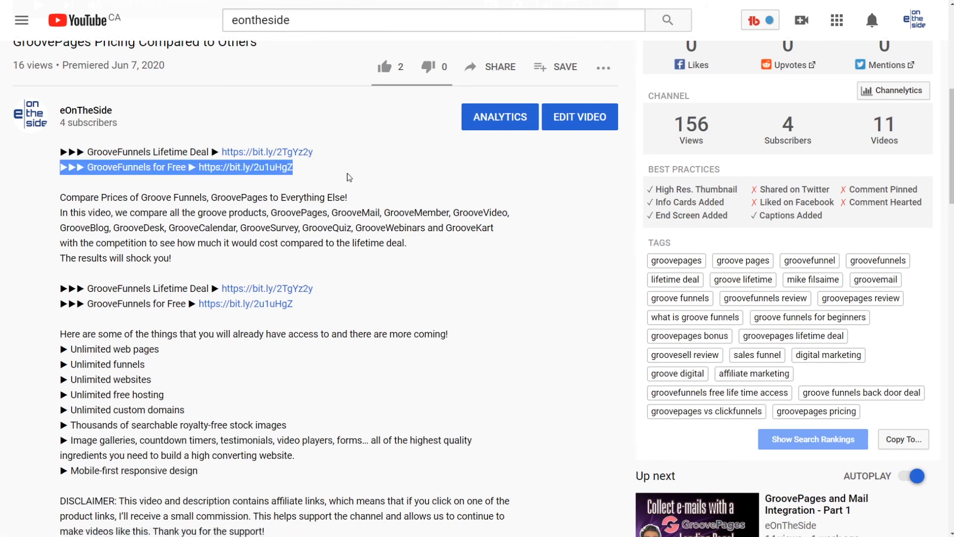
click(371, 211)
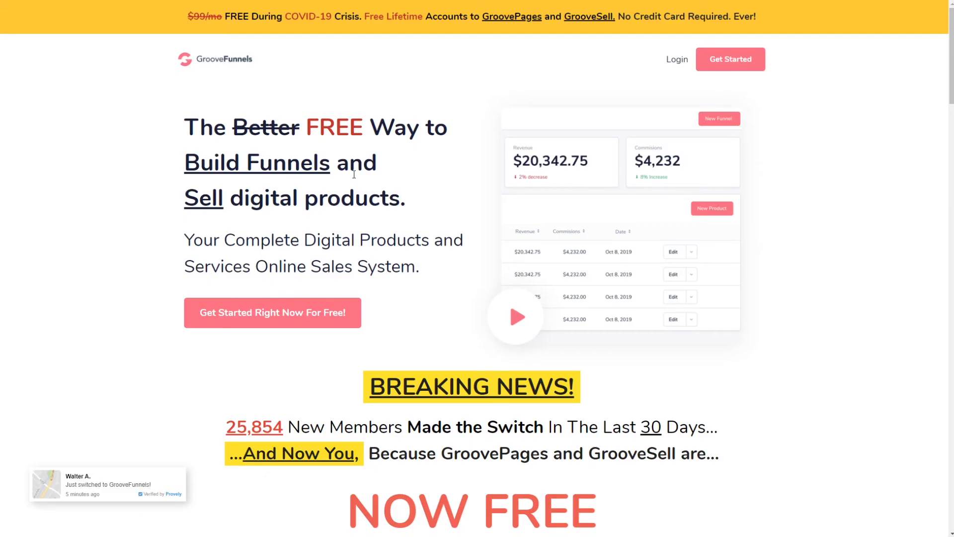
Step: Find the free feature list on the GrooveFunnels page and highlight the "Unlimited Products" and "Build Brand Websites with full navigation" lines
scroll(671, 199, down, 20)
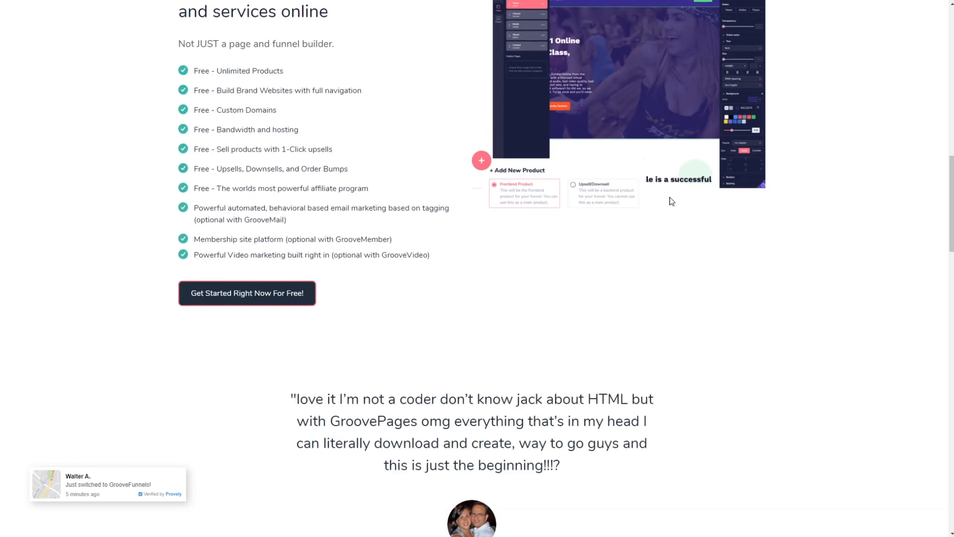
scroll(673, 193, up, 5)
scroll(690, 194, up, 12)
scroll(690, 194, down, 6)
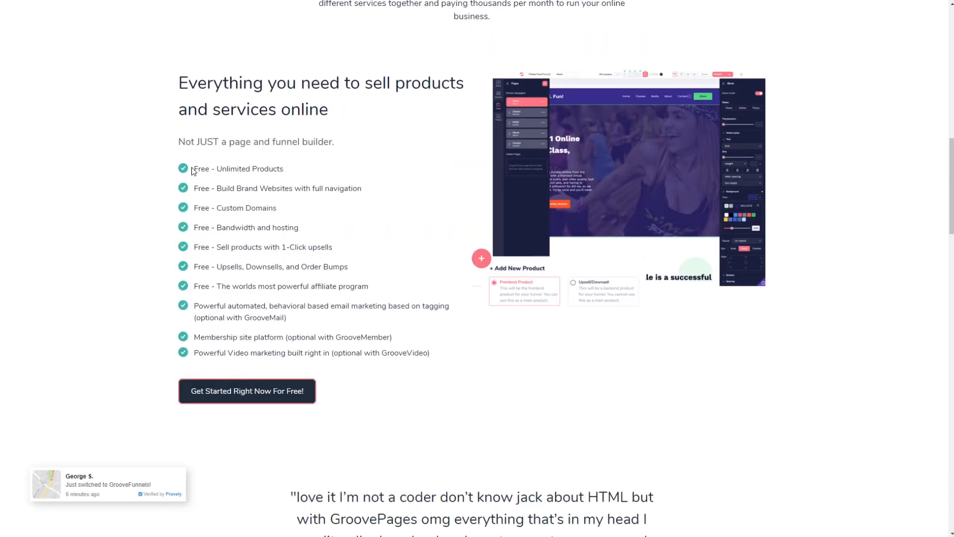
drag(194, 169, 336, 170)
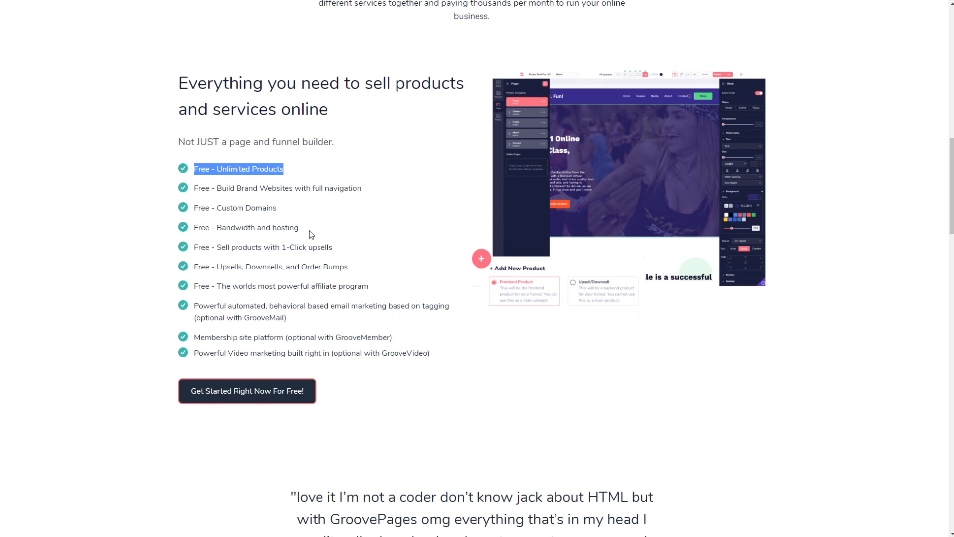
drag(218, 190, 376, 196)
click(378, 231)
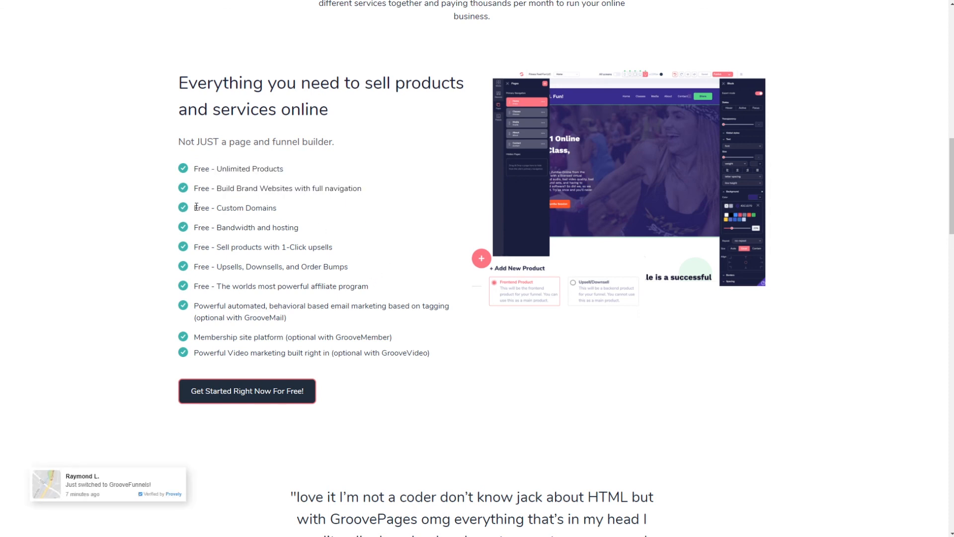
Step: Highlight the feature lines on custom domains, bandwidth and hosting, 1-Click upsells, and upsells, downsells and order bumps in turn
drag(194, 209, 314, 214)
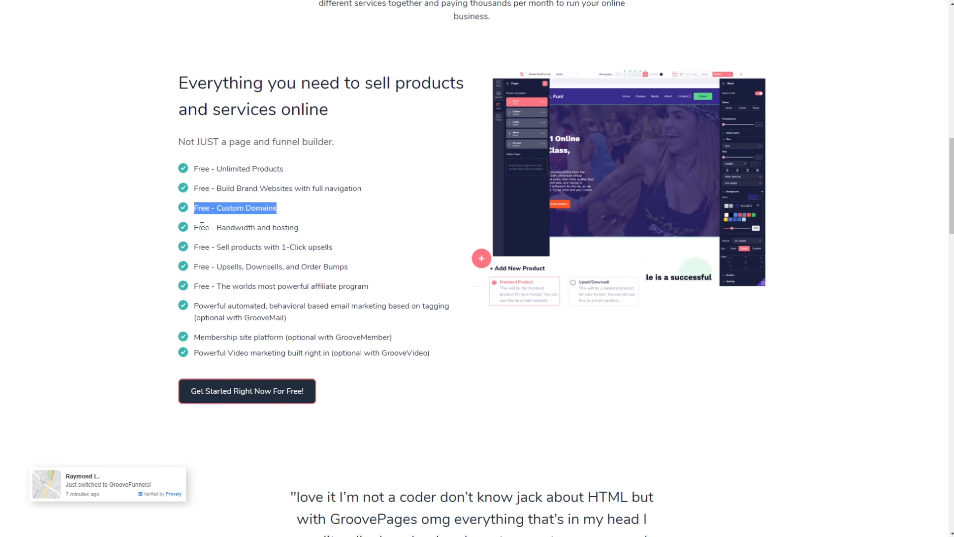
drag(202, 227, 310, 227)
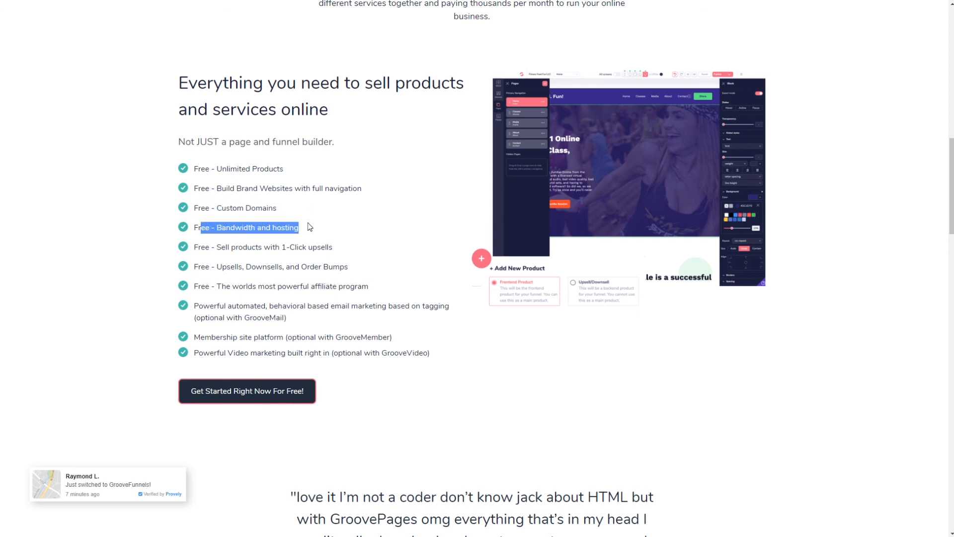
drag(209, 247, 377, 249)
click(412, 209)
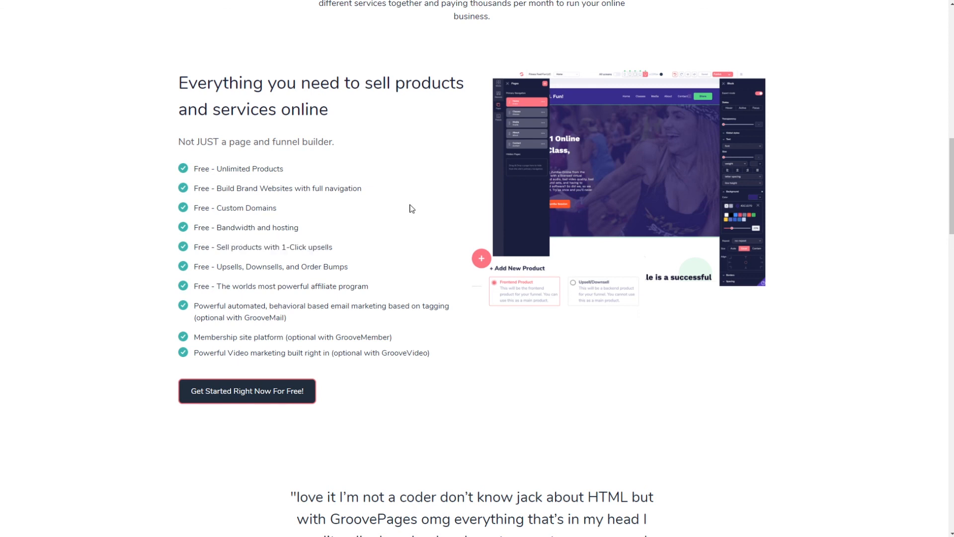
drag(209, 269, 323, 267)
click(395, 243)
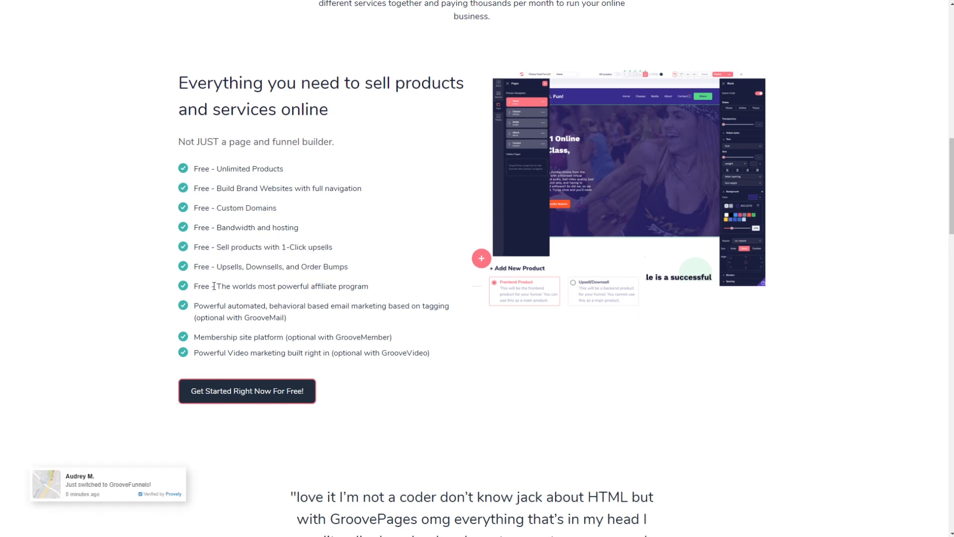
Step: Highlight the free affiliate program line and the email marketing line with its optional GrooveMail note
drag(221, 287, 363, 286)
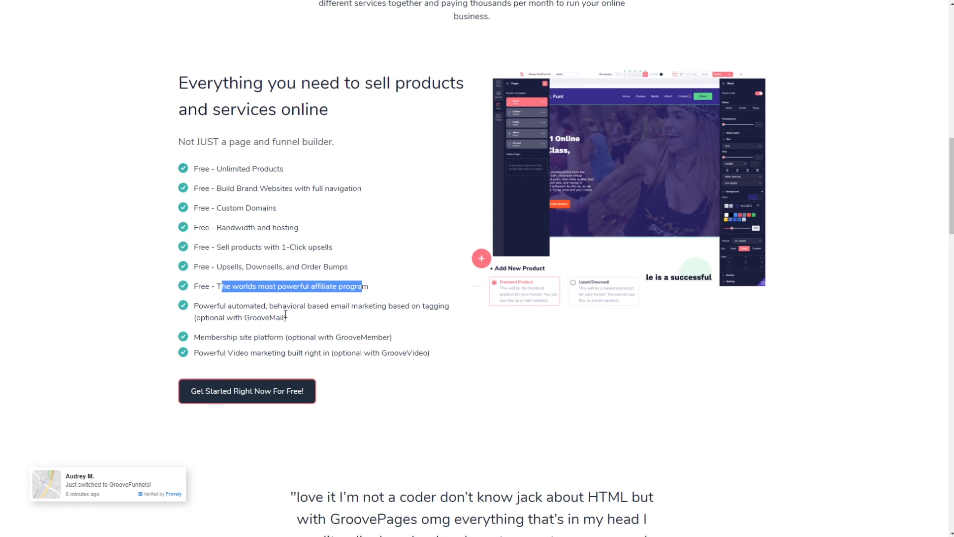
drag(271, 307, 441, 310)
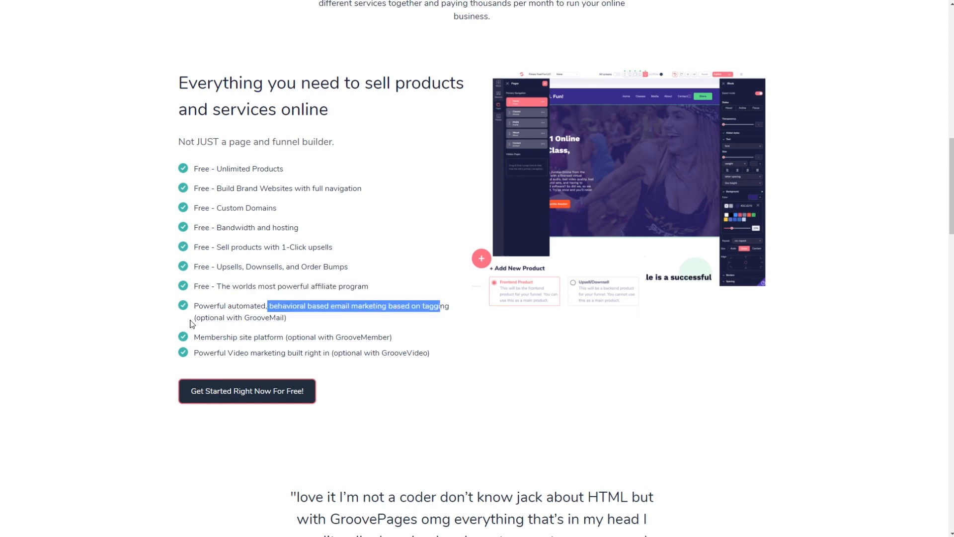
drag(195, 319, 345, 324)
click(313, 325)
drag(281, 317, 211, 308)
click(228, 309)
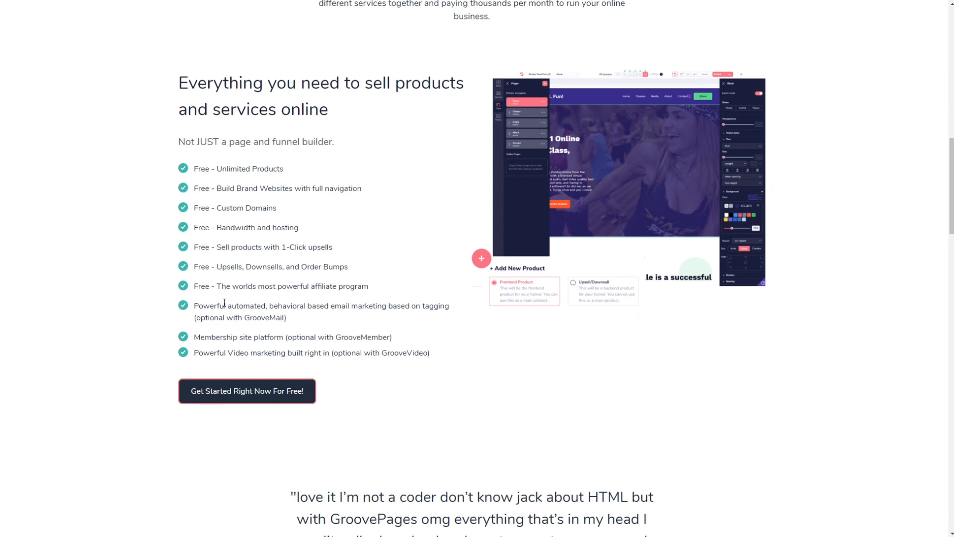
Step: Highlight the membership site line with GrooveMember and the video marketing line with GrooveVideo, and clear the selection
drag(211, 341, 385, 342)
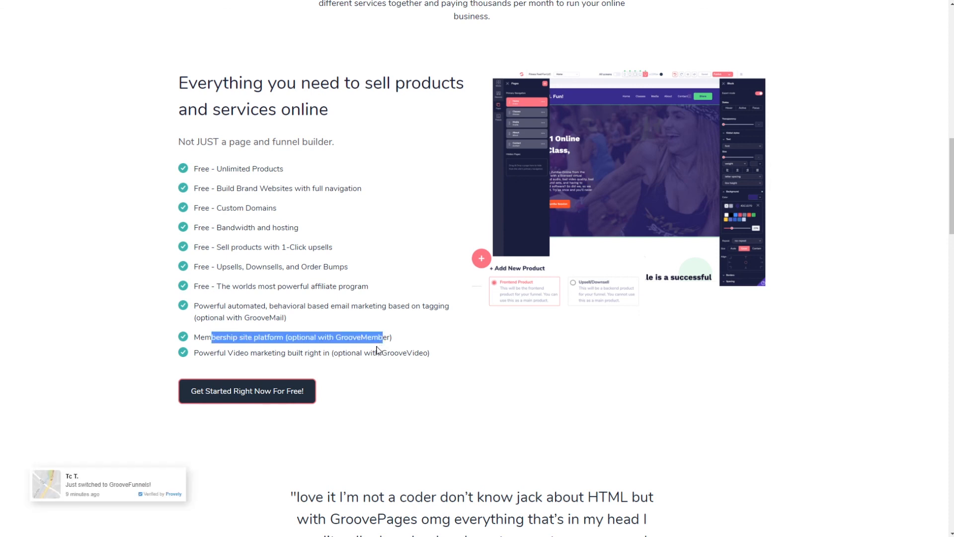
double_click(347, 342)
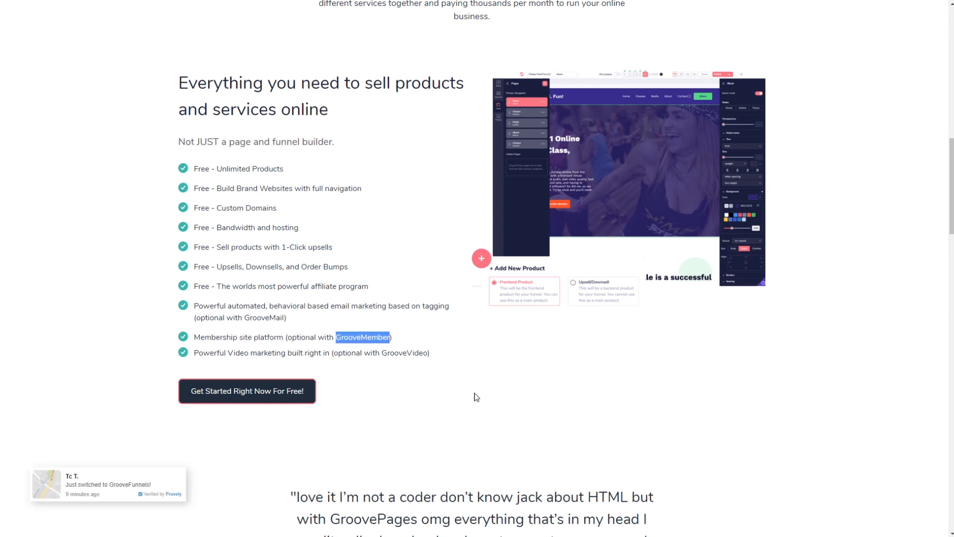
drag(204, 353, 441, 353)
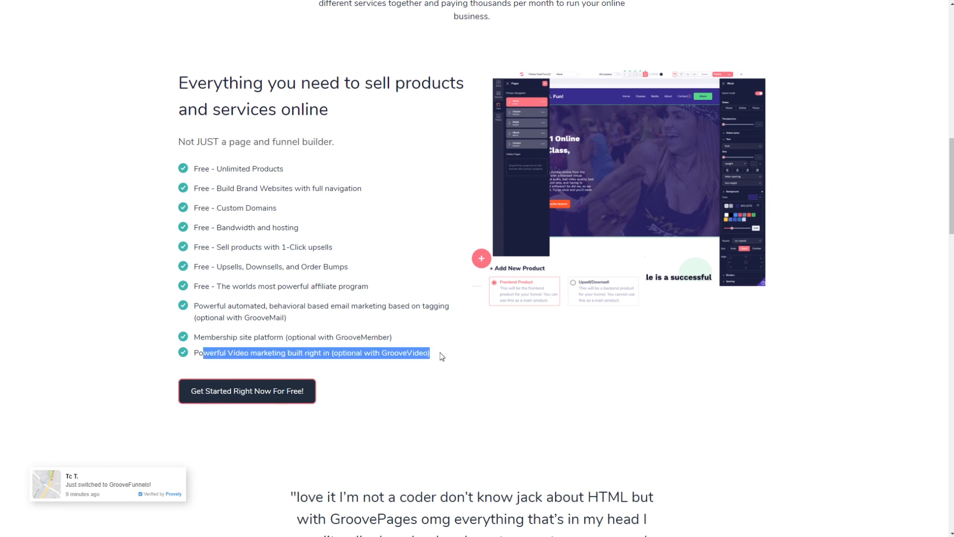
click(496, 379)
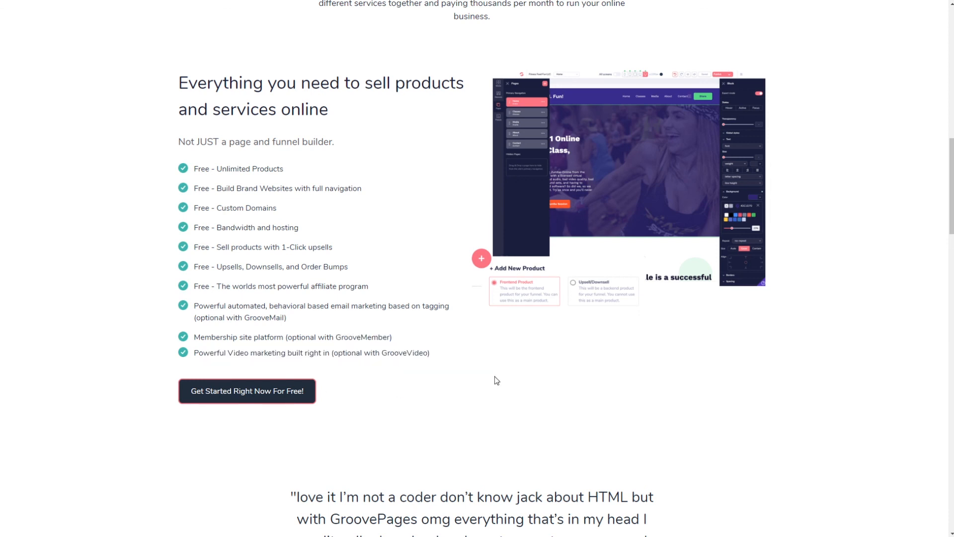
Step: Fill the first name, last name and email fields of the Account Information form with the saved autofill entry
scroll(497, 380, down, 10)
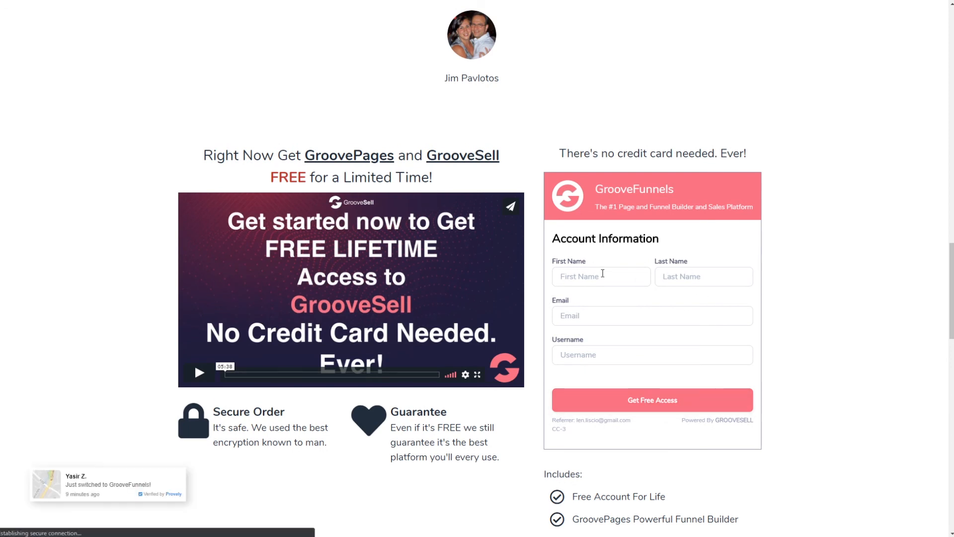
click(603, 275)
click(597, 304)
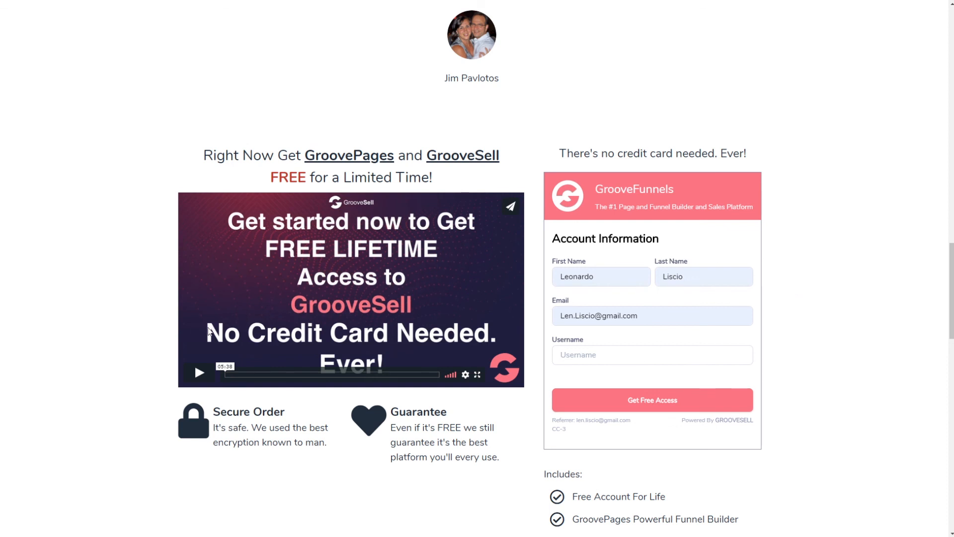
Step: Highlight "Free Account For Life" in the Includes list, look over the GrooveSell section, and return to the page's beginning
scroll(809, 354, down, 5)
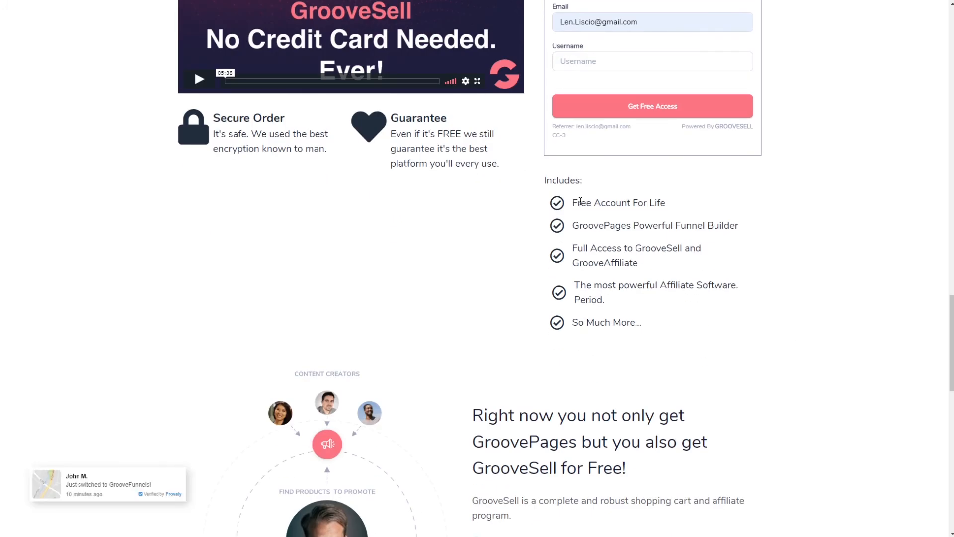
drag(579, 203, 735, 203)
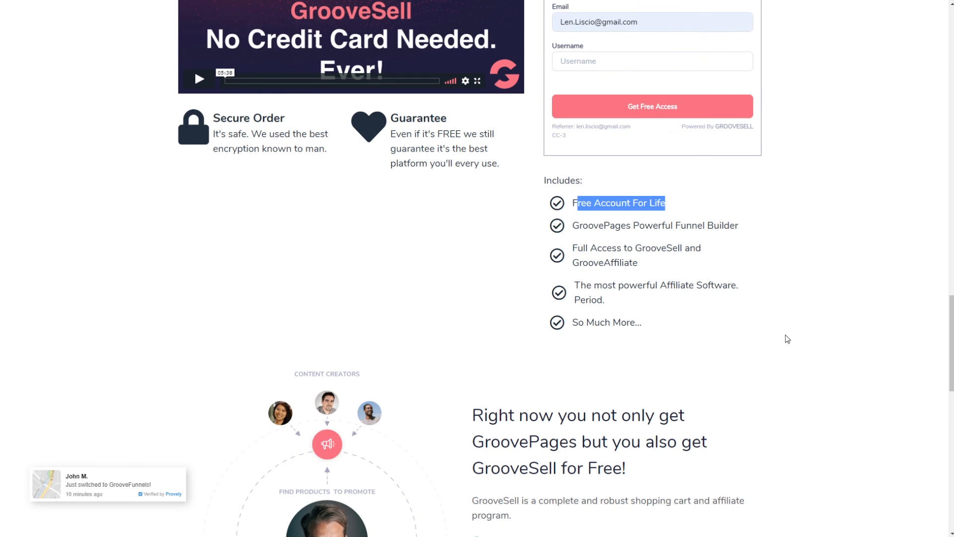
scroll(786, 337, down, 6)
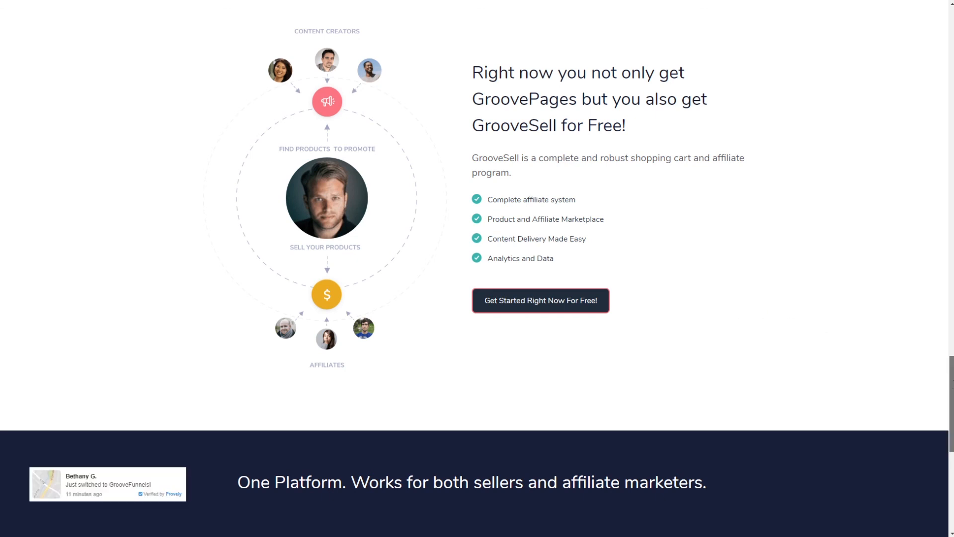
drag(951, 397, 867, 37)
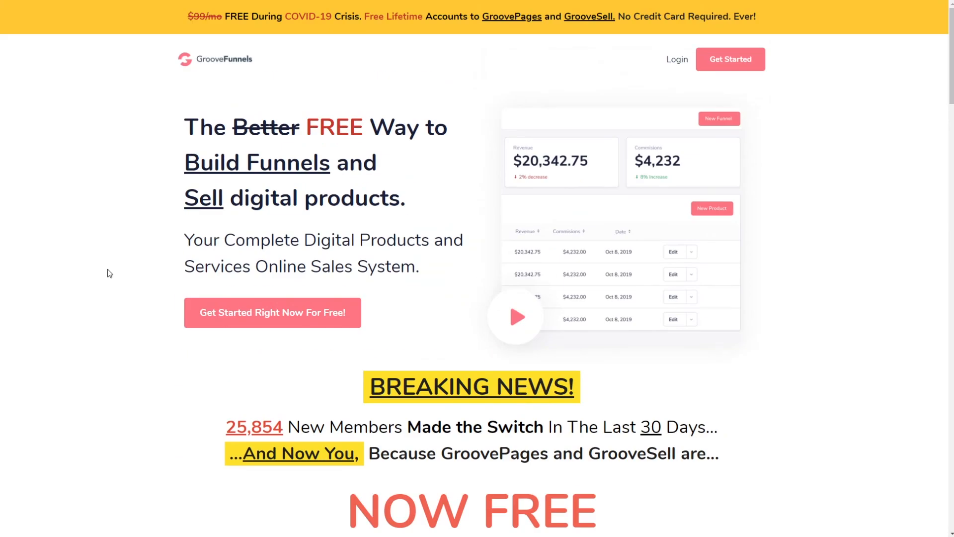